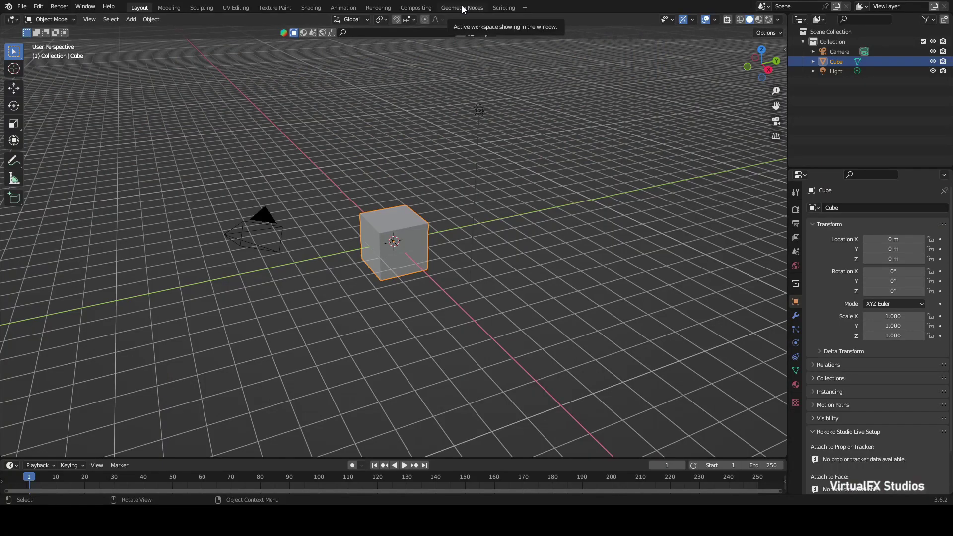
Switch to the Geometry Nodes workspace with the default cube scene
left_click(462, 8)
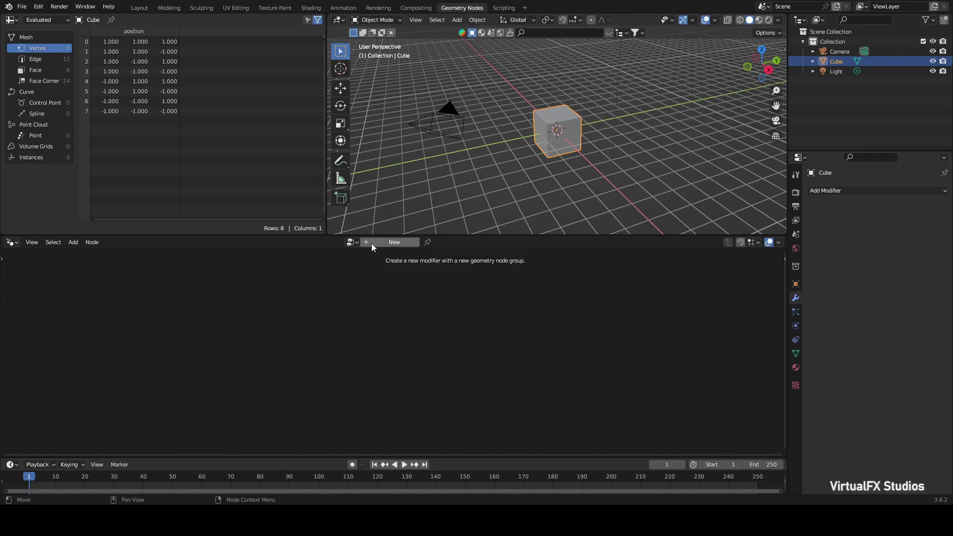
Create a new geometry node tree on the cube and centre it in the editor
left_click(390, 242)
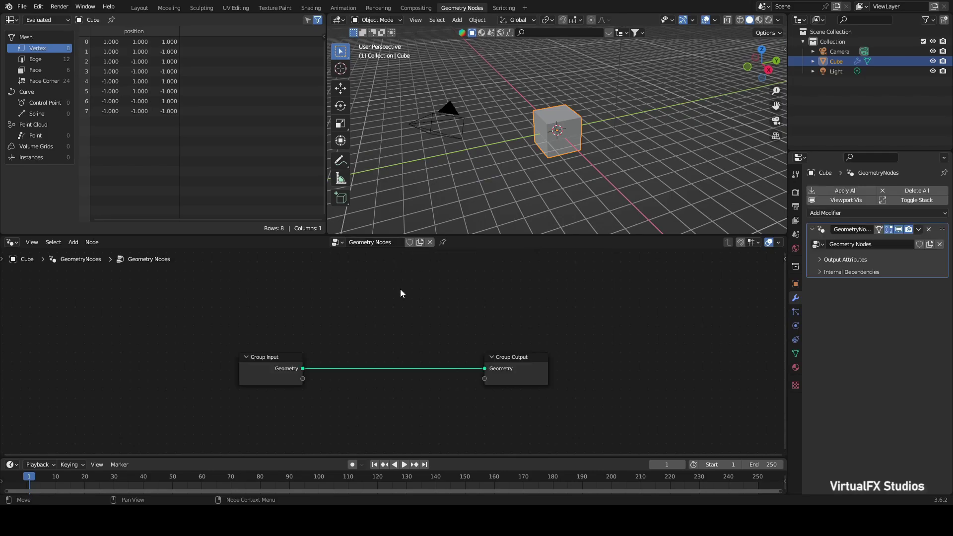
scroll(395, 311, "up", 2)
mouse_move(380, 322)
middle_mouse_down()
mouse_move(411, 316)
mouse_move(400, 319)
middle_mouse_up()
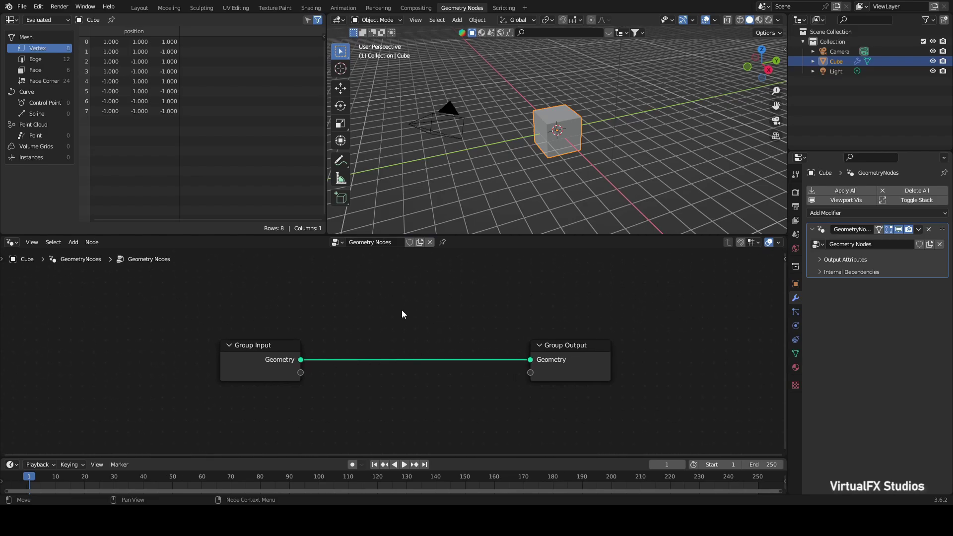
scroll(398, 325, "up", 1)
Delete the Group Input node so the cube disappears
left_click(219, 367)
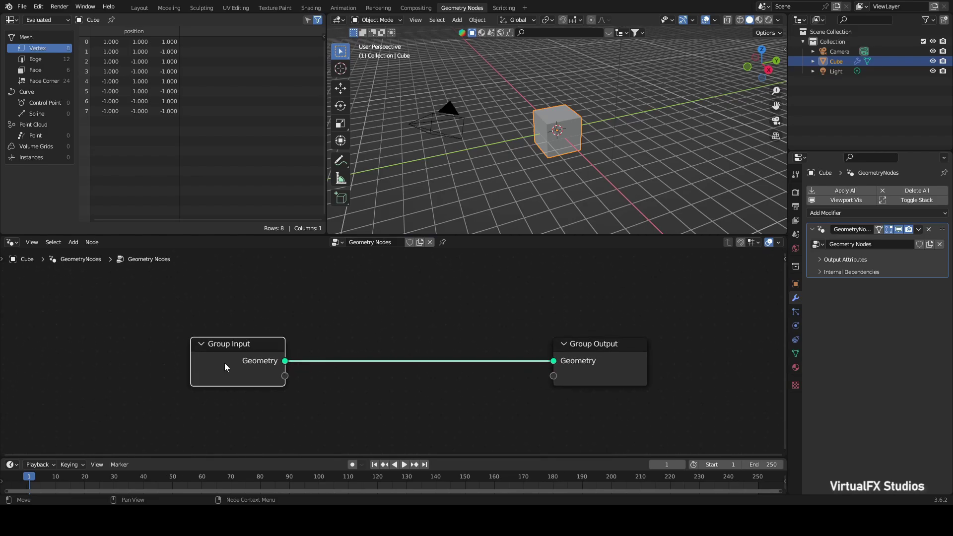
left_click_drag(224, 363, 337, 363)
key("x")
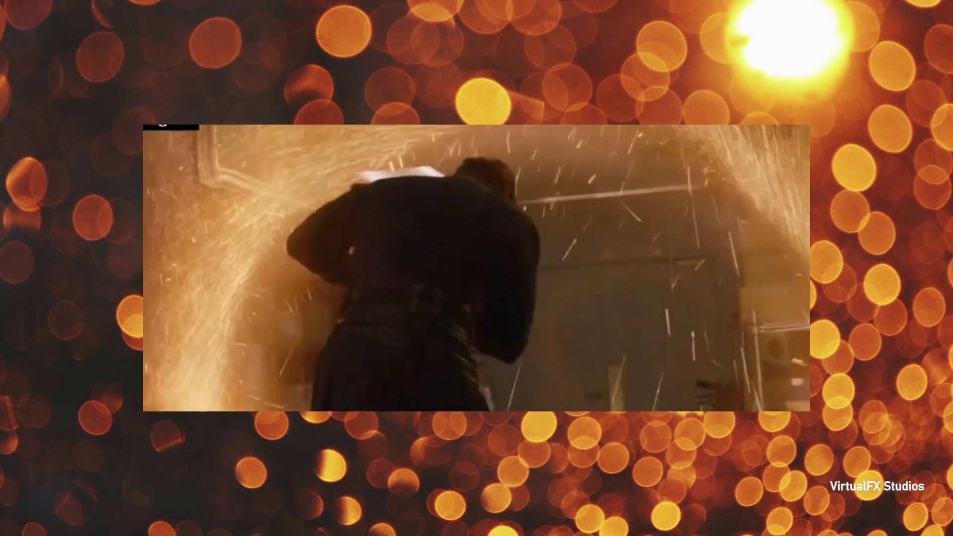
Add a Spiral node and connect its Curve output to Group Output Geometry
type("spir")
key("Return")
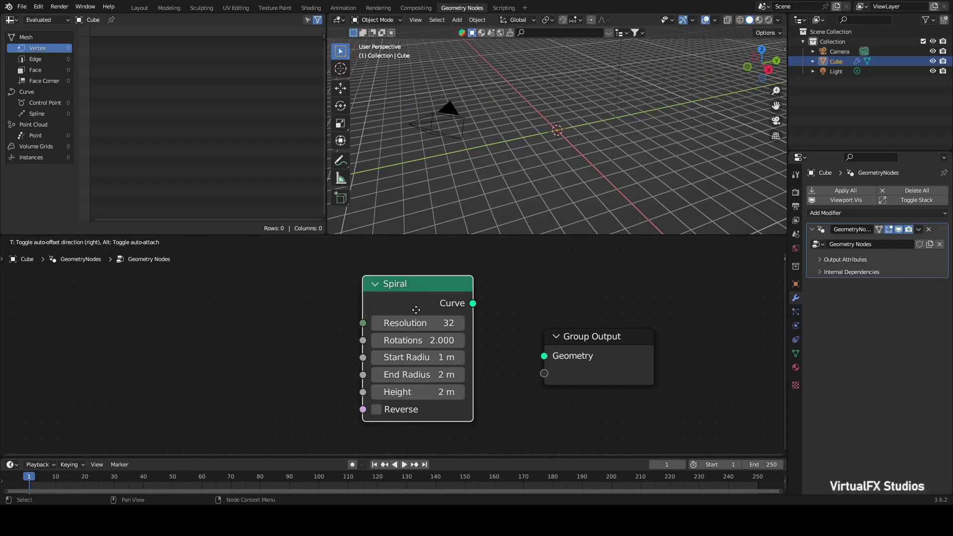
left_click(382, 336)
scroll(464, 336, "down", 3)
left_click_drag(386, 329, 421, 332)
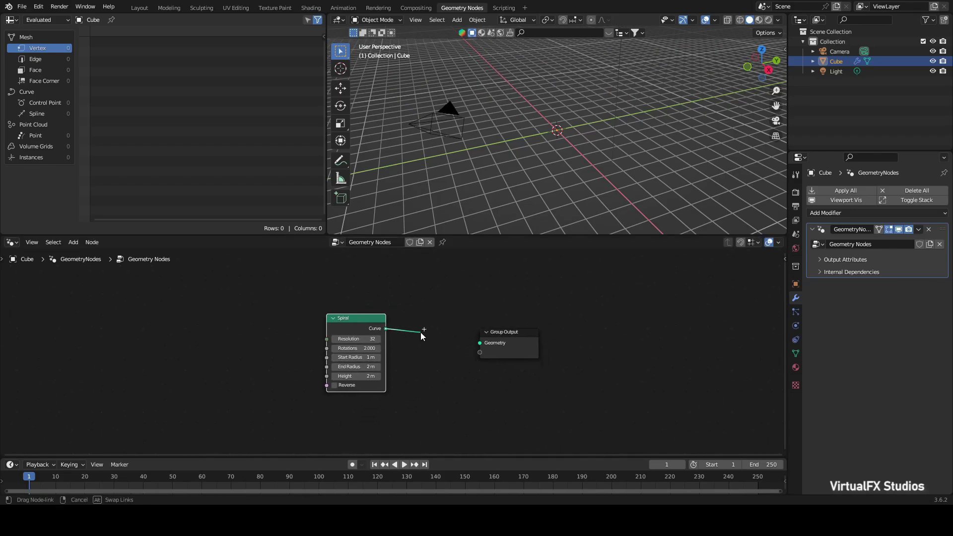
left_click_drag(476, 342, 479, 343)
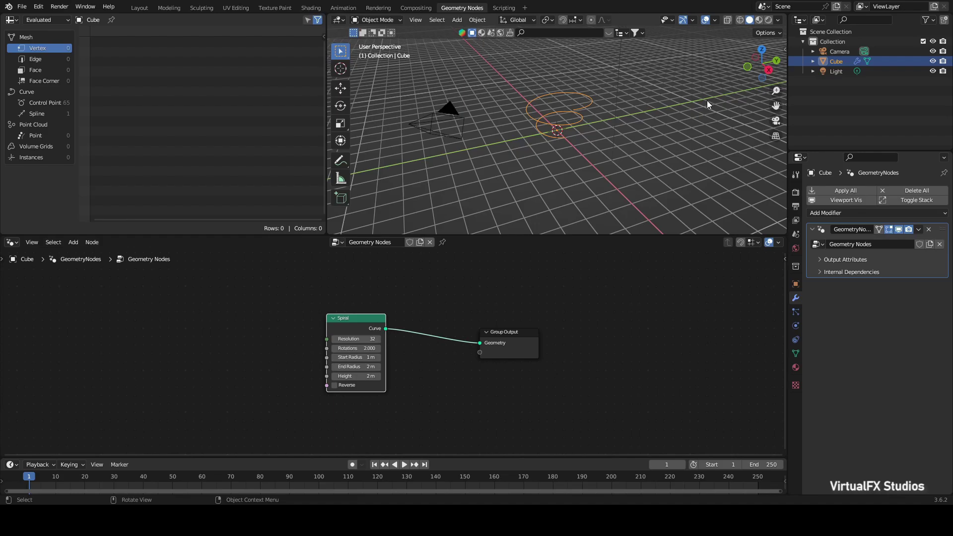
Check the spiral from the Right Orthographic view, then orbit back to perspective
key("KP_3")
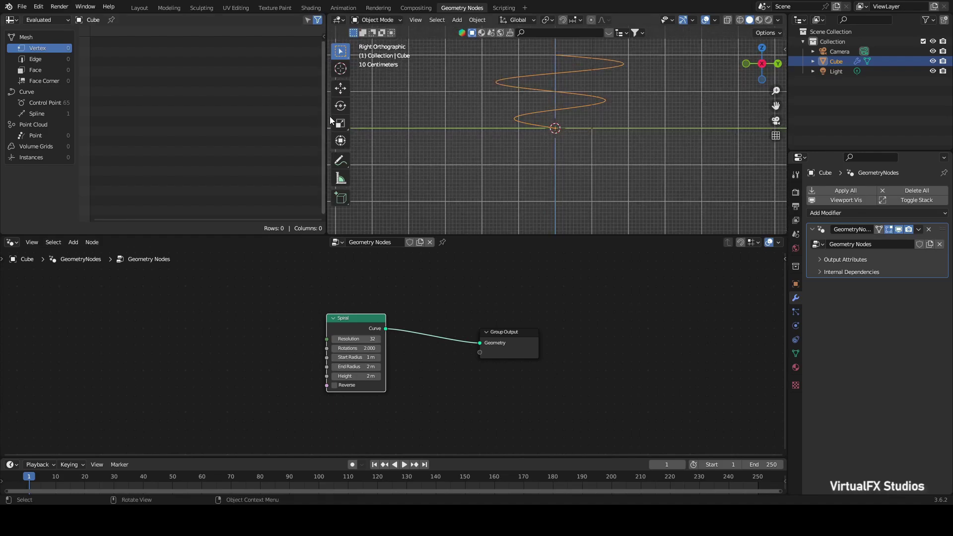
left_click_drag(325, 117, 287, 116)
left_click_drag(776, 106, 617, 145)
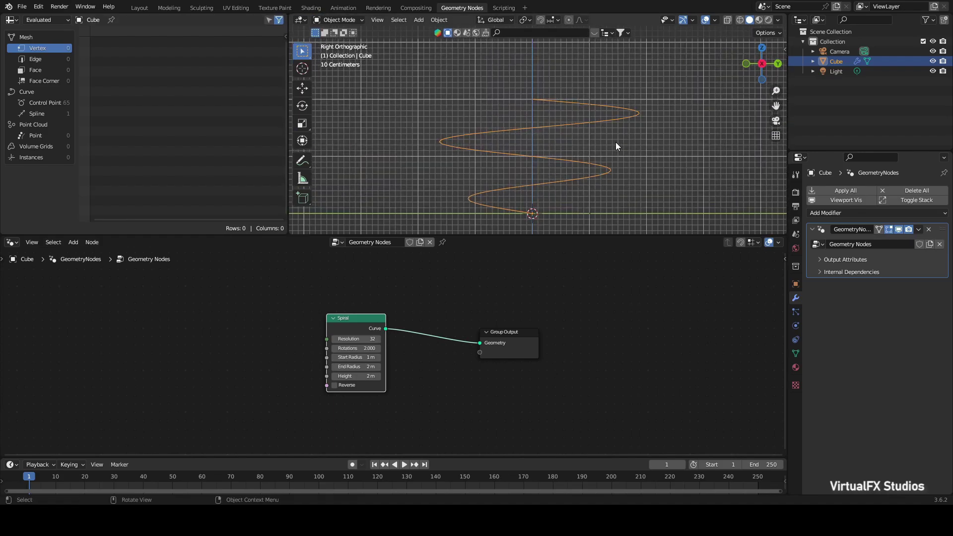
mouse_move(618, 146)
middle_mouse_down()
mouse_move(586, 164)
mouse_move(559, 340)
middle_mouse_up()
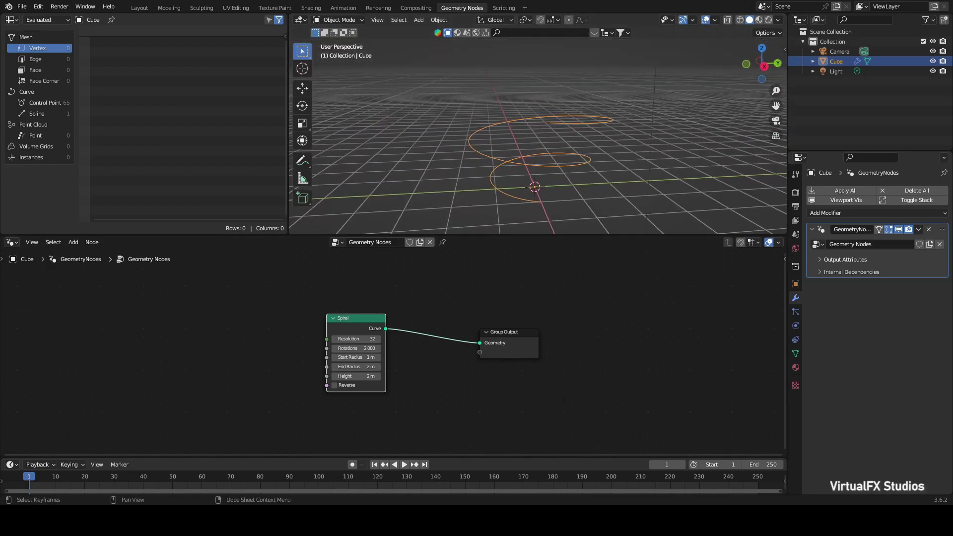
Insert a Transform Geometry node after the Spiral with X rotation 90°
key("shift+a")
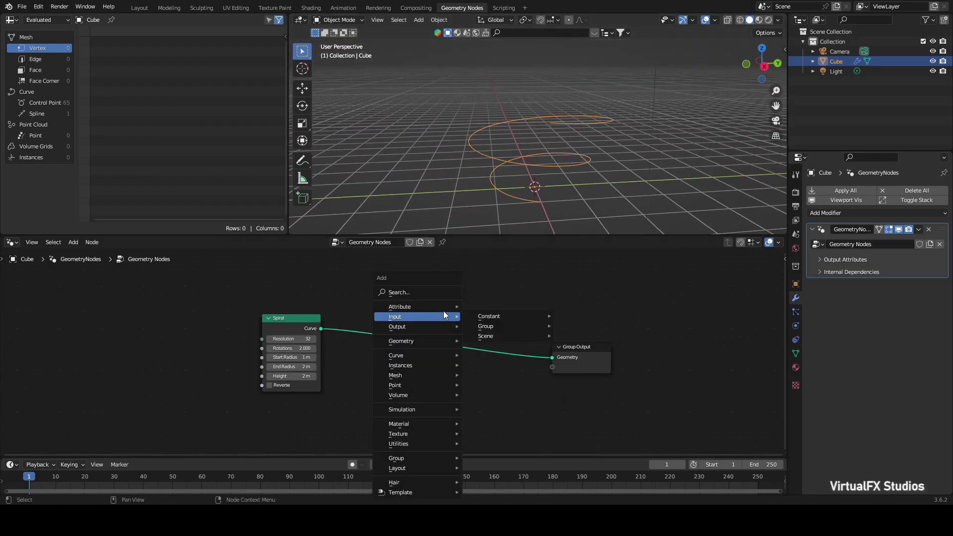
type("tronf")
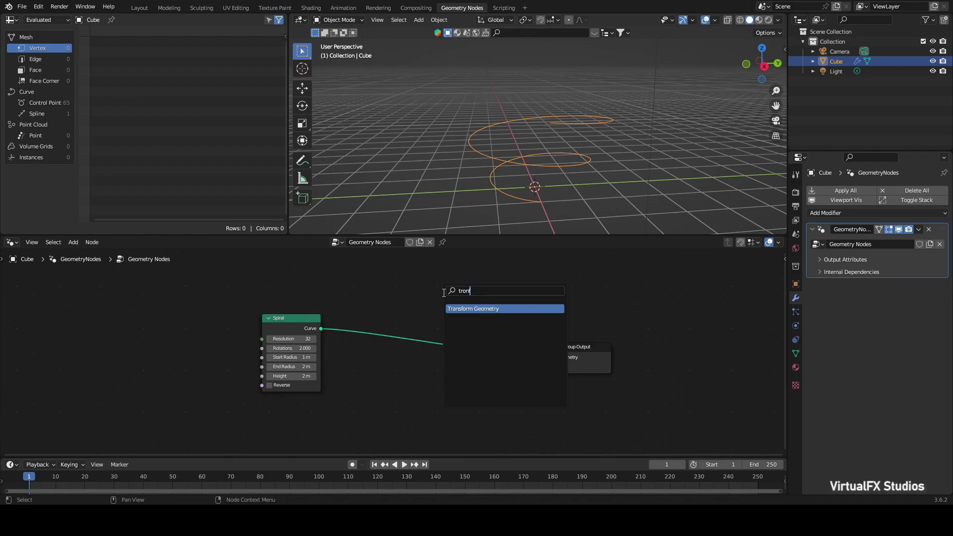
left_click(469, 308)
left_click(469, 378)
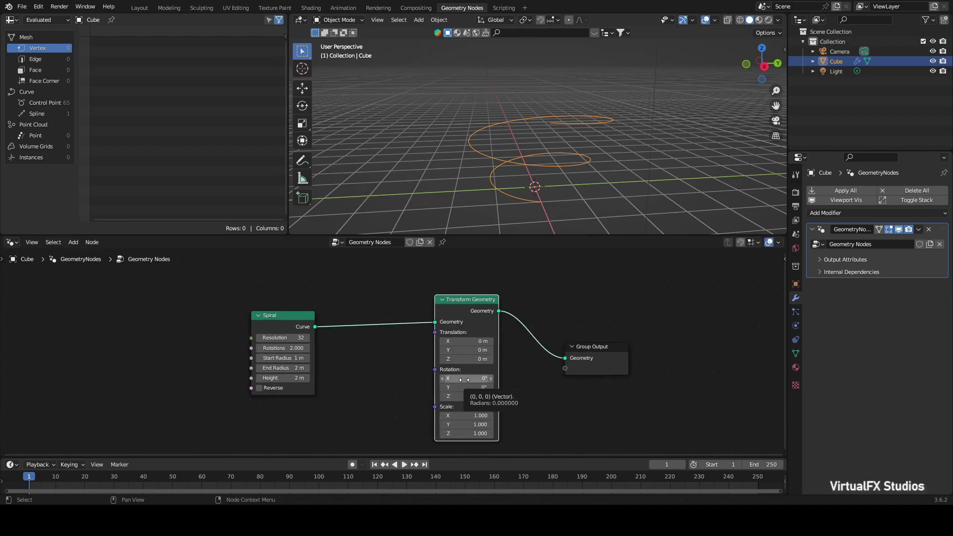
left_click(468, 379)
type("90")
key("Return")
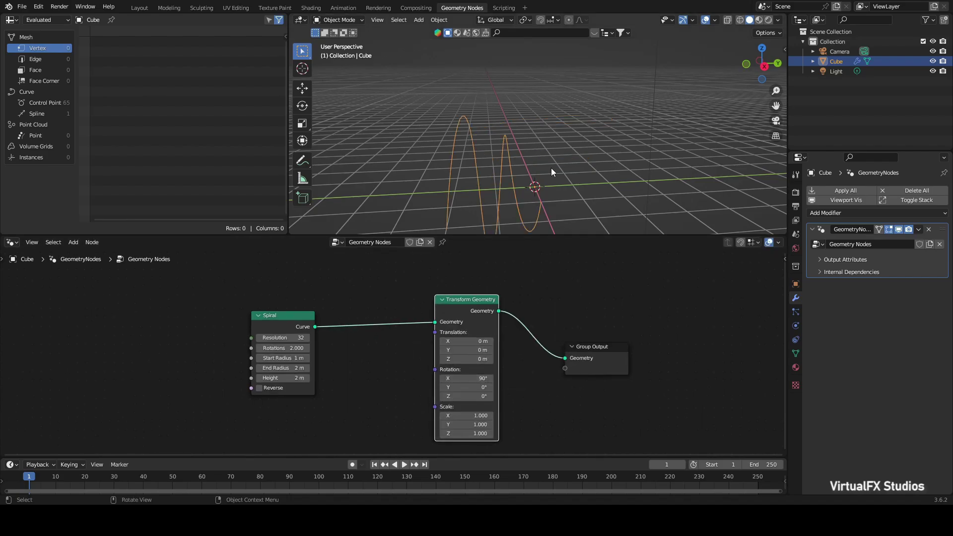
Flatten the spiral to 0 m height
scroll(392, 353, "up", 2)
left_click(256, 380)
type("0")
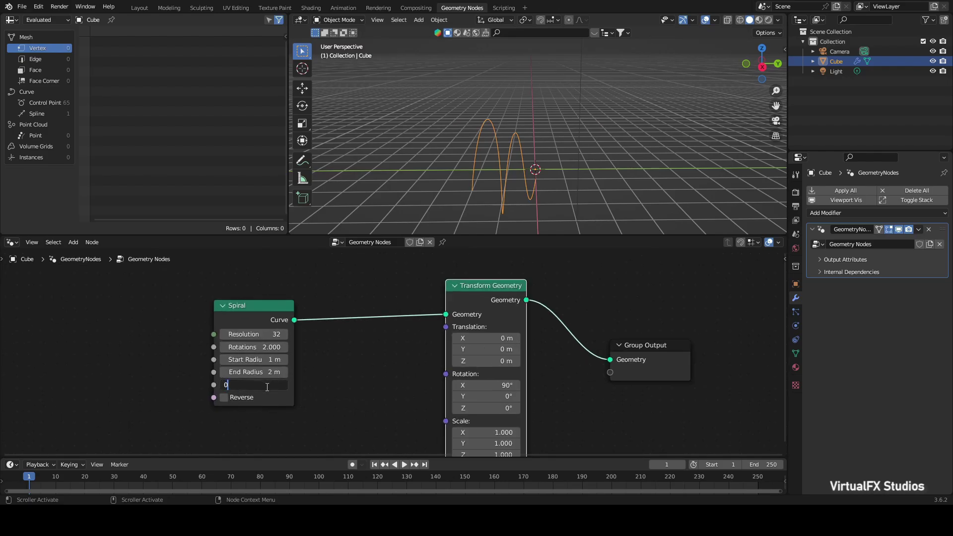
key("Return")
mouse_move(762, 64)
left_mouse_down()
mouse_move(760, 87)
mouse_move(775, 87)
left_mouse_up()
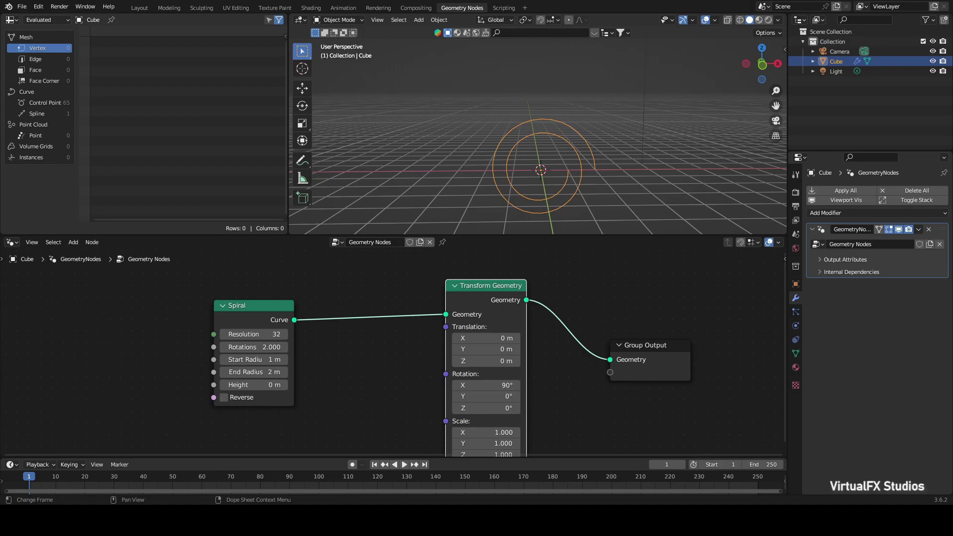
left_click_drag(497, 235, 497, 275)
scroll(496, 407, "up", 2)
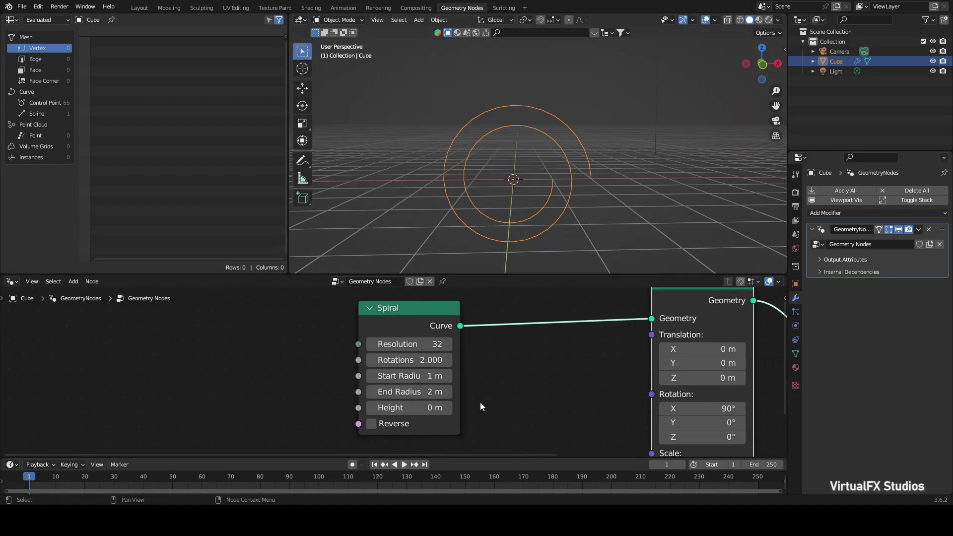
Set the spiral's Start Radius to 0 m and nudge the Transform's Y rotation
left_click(418, 377)
type("0")
key("Return")
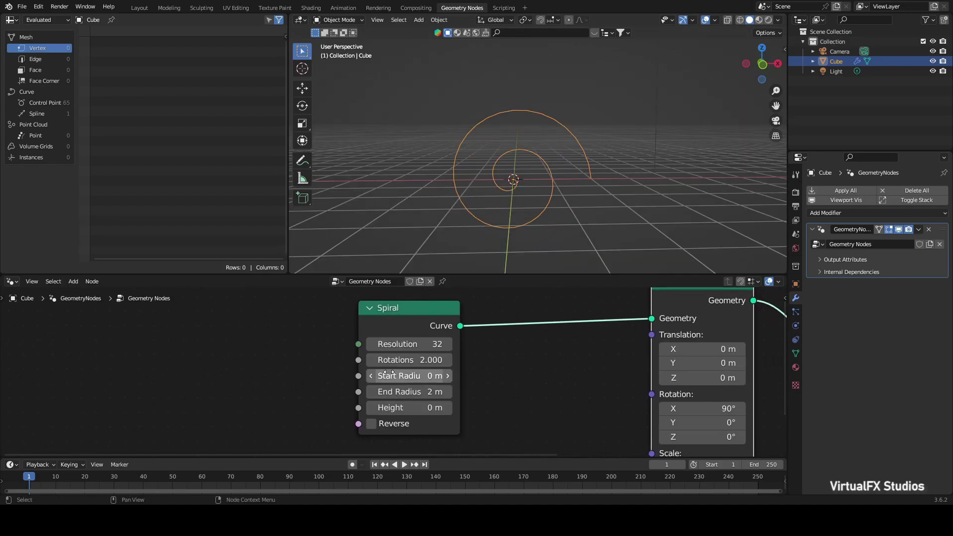
scroll(521, 210, "up", 5)
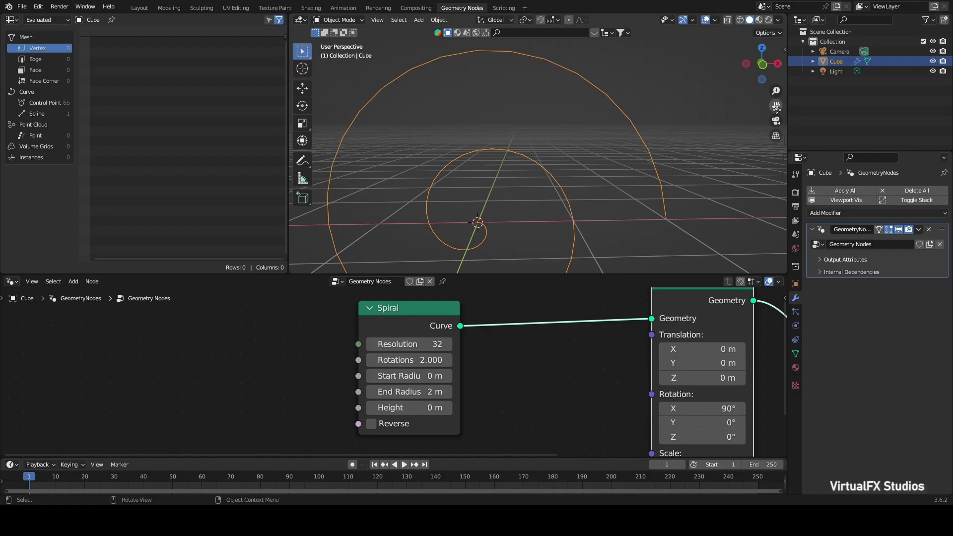
left_click_drag(777, 106, 524, 190)
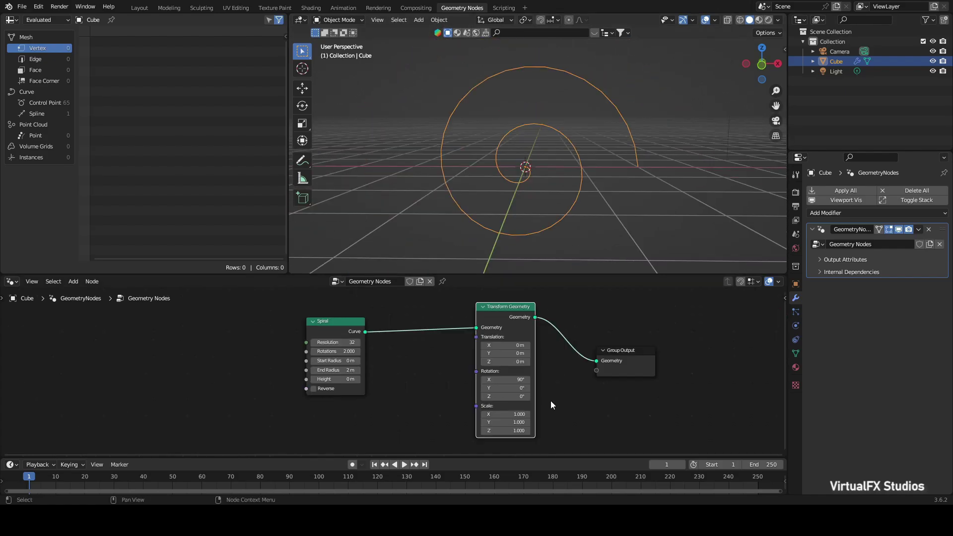
mouse_move(505, 388)
left_mouse_down()
mouse_move(571, 388)
mouse_move(497, 388)
mouse_move(541, 388)
left_mouse_up()
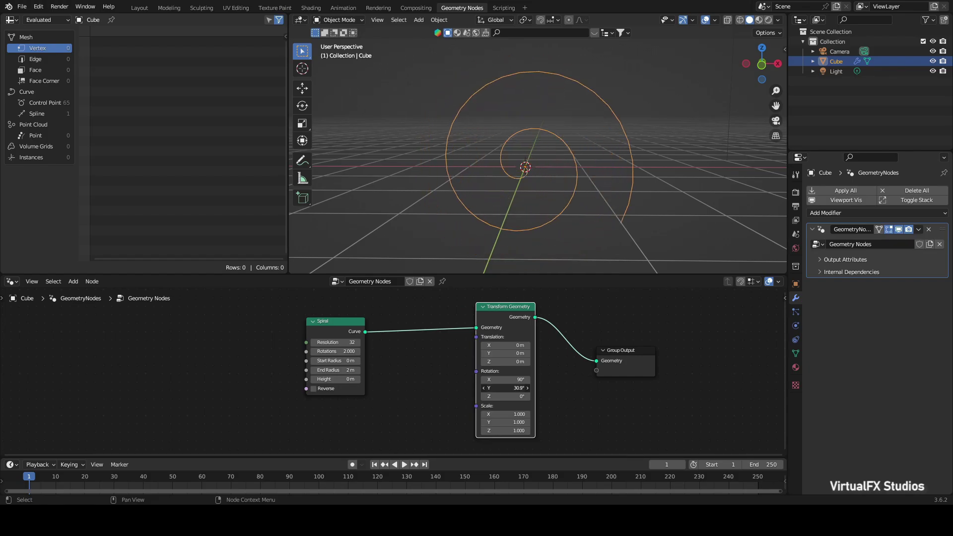
Drive the Transform Geometry Y rotation by the frame number, then halve its speed
left_click_drag(541, 388, 497, 387)
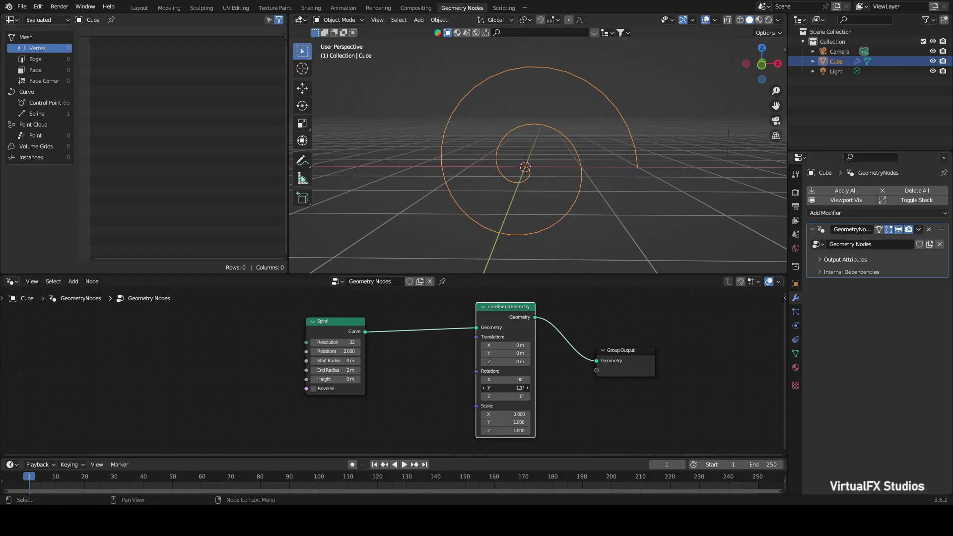
left_click(512, 389)
type("#frame")
key("Return")
left_click(404, 464)
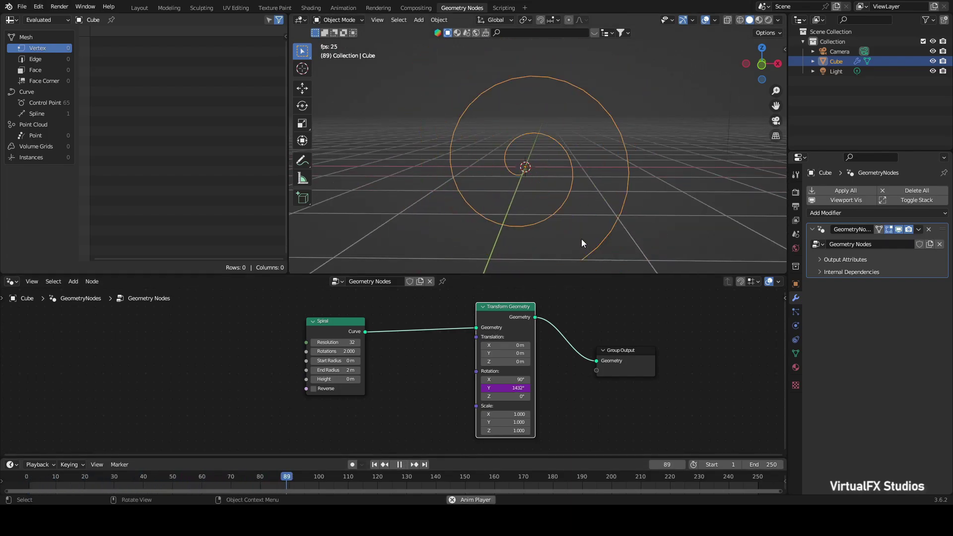
left_click(374, 464)
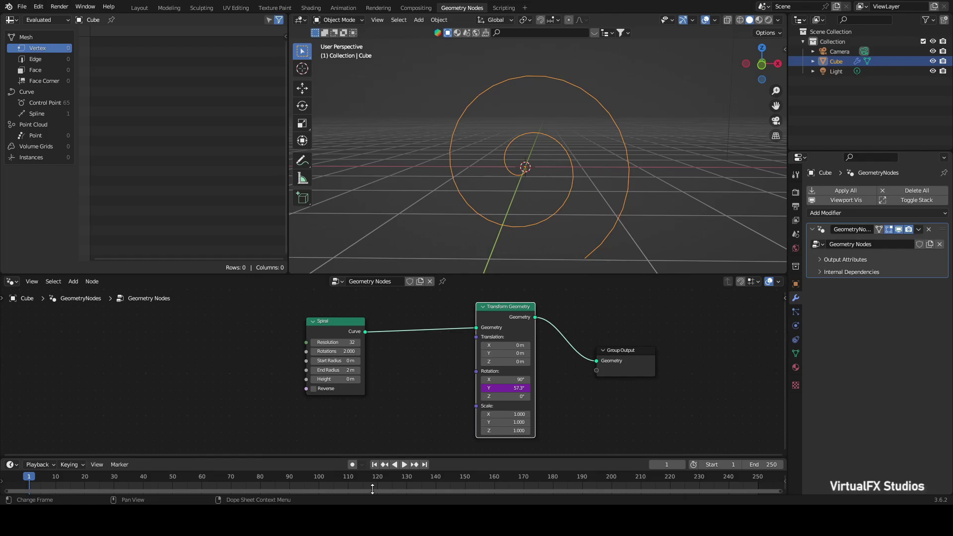
left_click(511, 389)
type("frame/2")
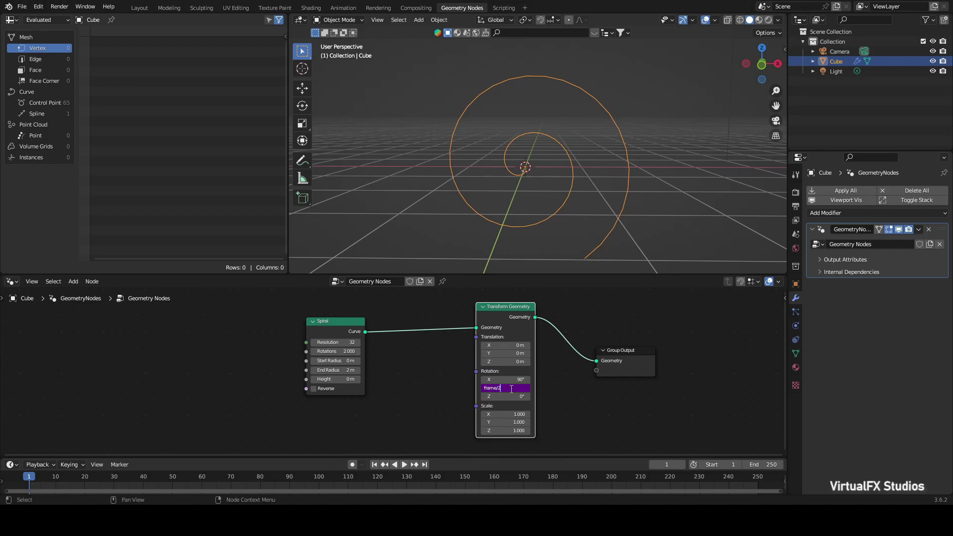
key("Return")
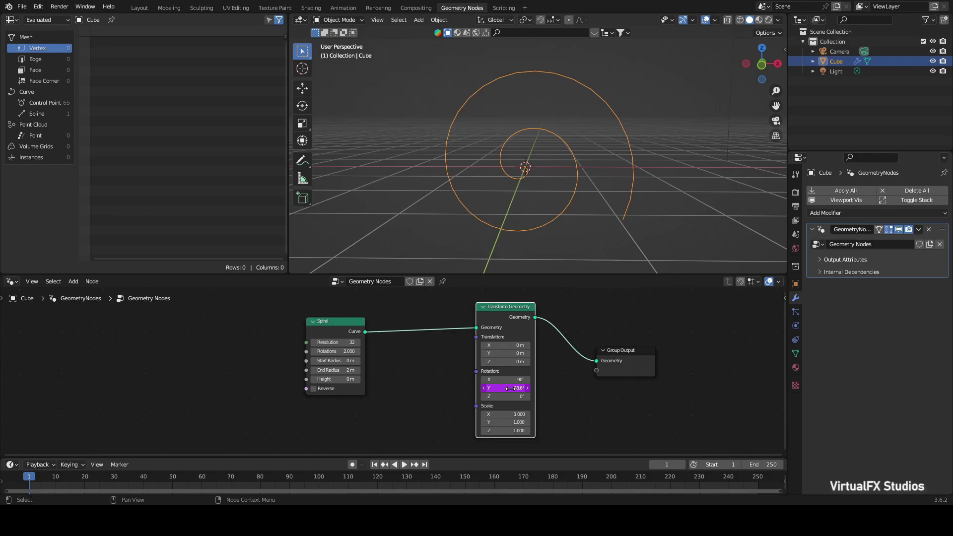
left_click(404, 465)
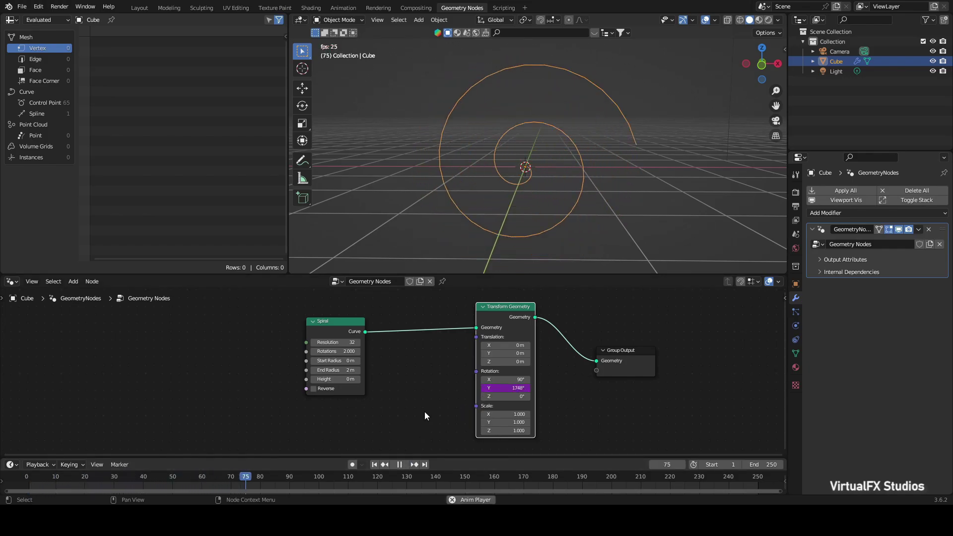
Move Spiral and Transform Geometry left, Group Output right, and stop playback
scroll(424, 415, "down", 1)
scroll(425, 416, "down", 1)
scroll(424, 416, "down", 1)
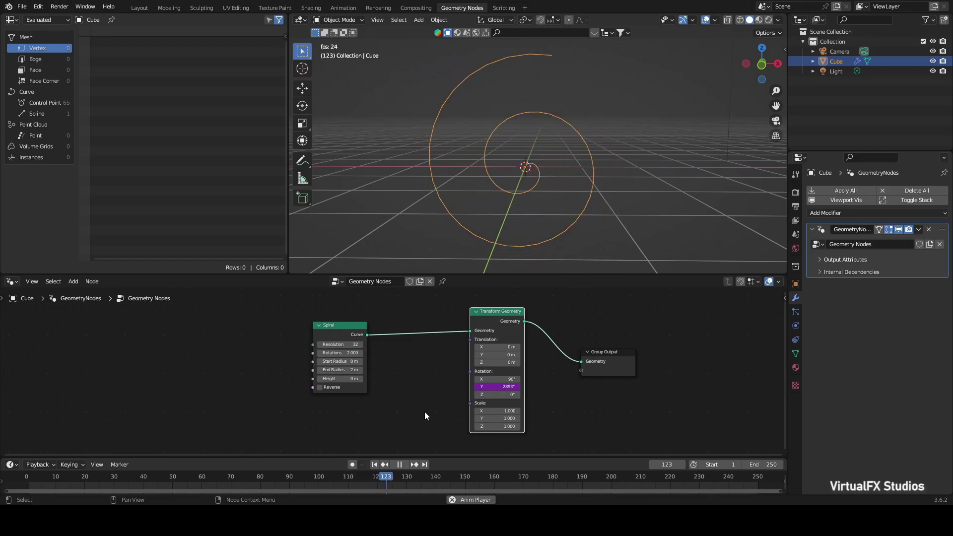
scroll(424, 412, "down", 1)
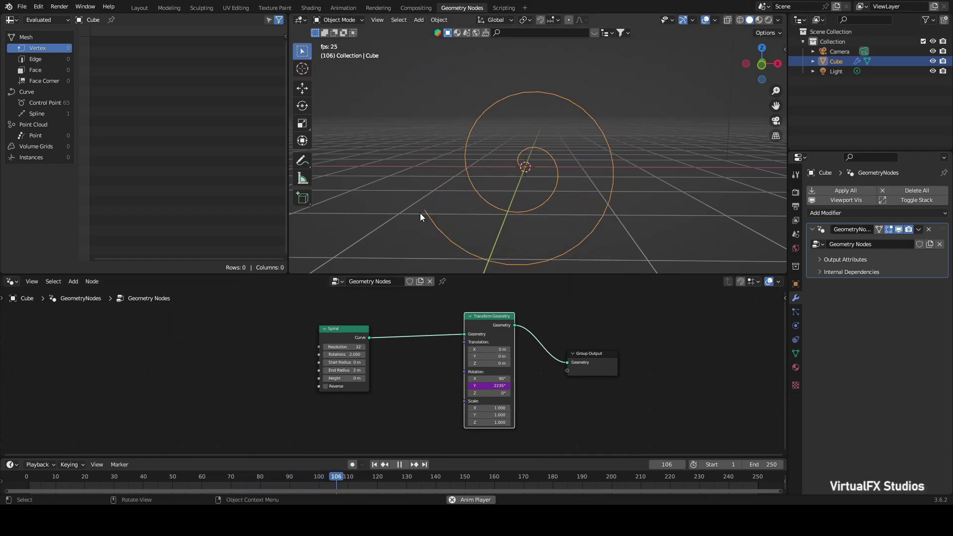
left_click_drag(347, 329, 262, 332)
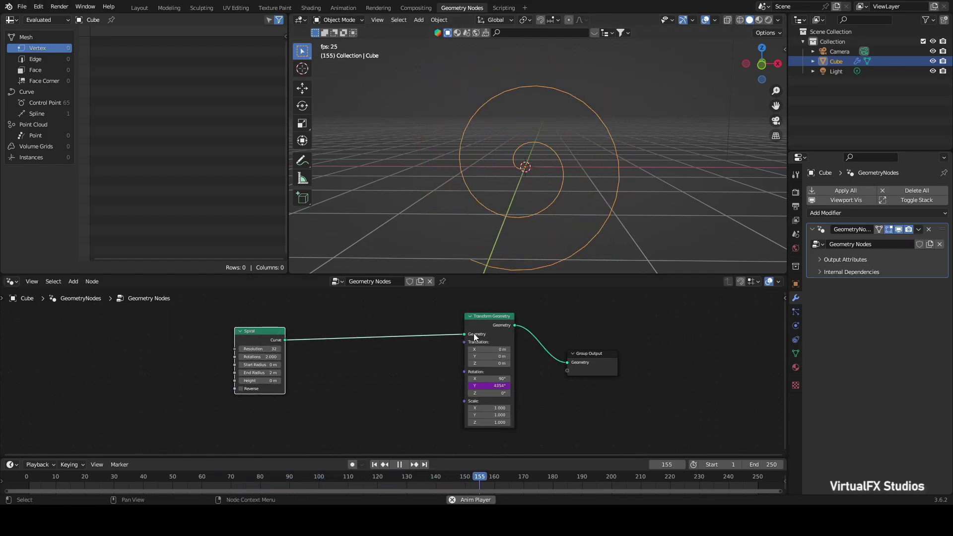
left_click_drag(491, 318, 369, 321)
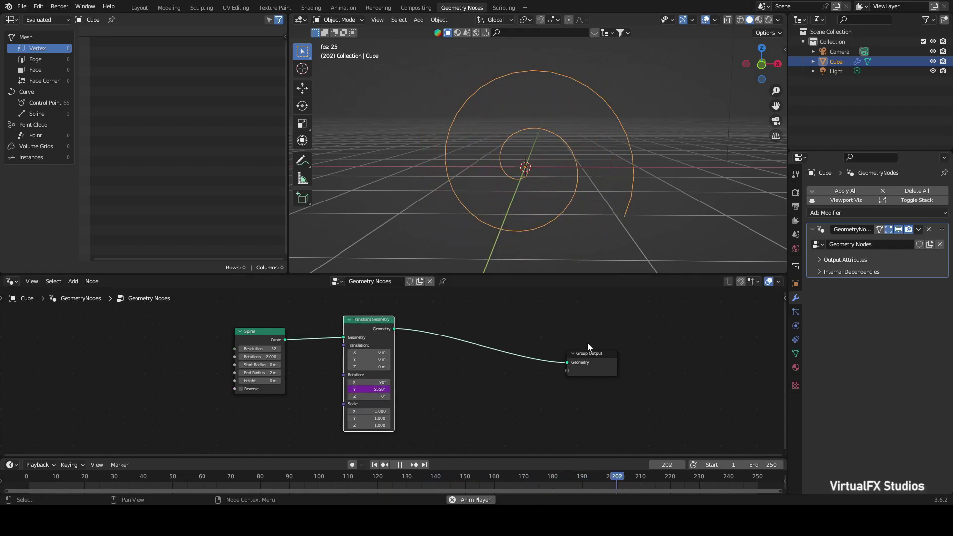
left_click_drag(589, 356, 608, 354)
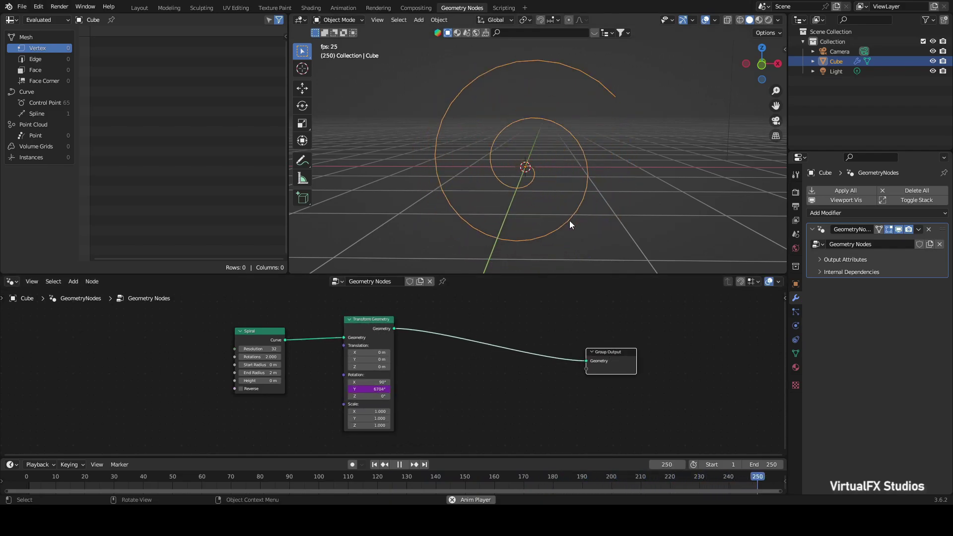
key("space")
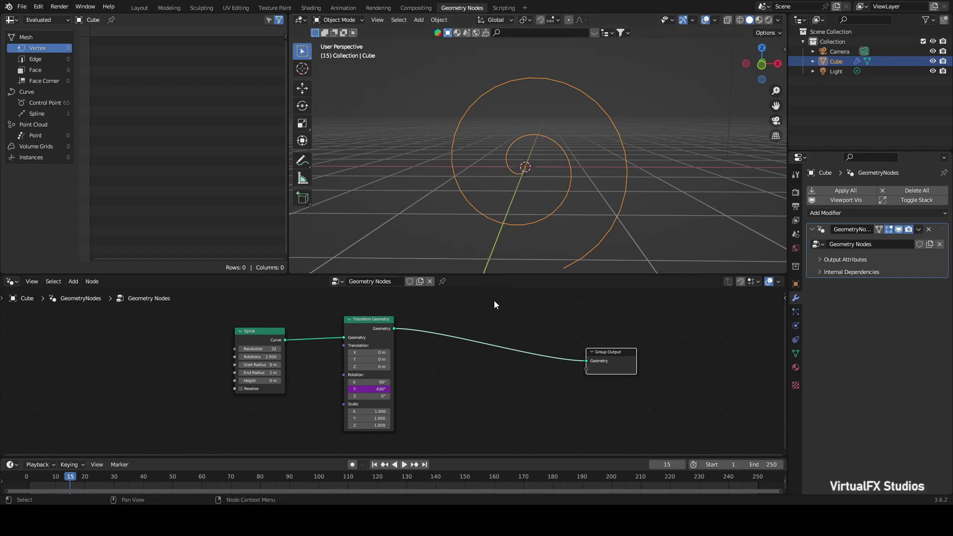
Insert a Trim Curve node before Group Output with End set to 0
key("shift+a")
type("trim")
left_click(529, 313)
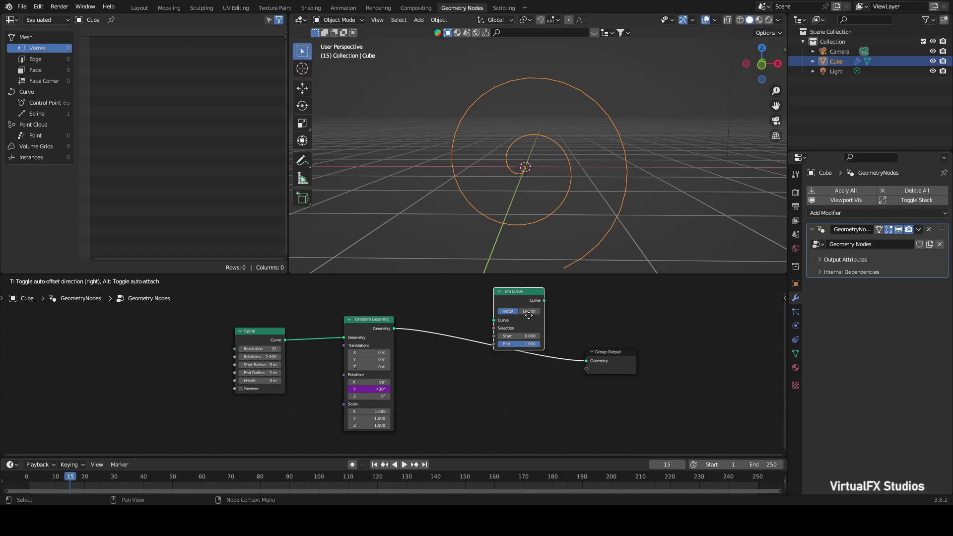
left_click(511, 353)
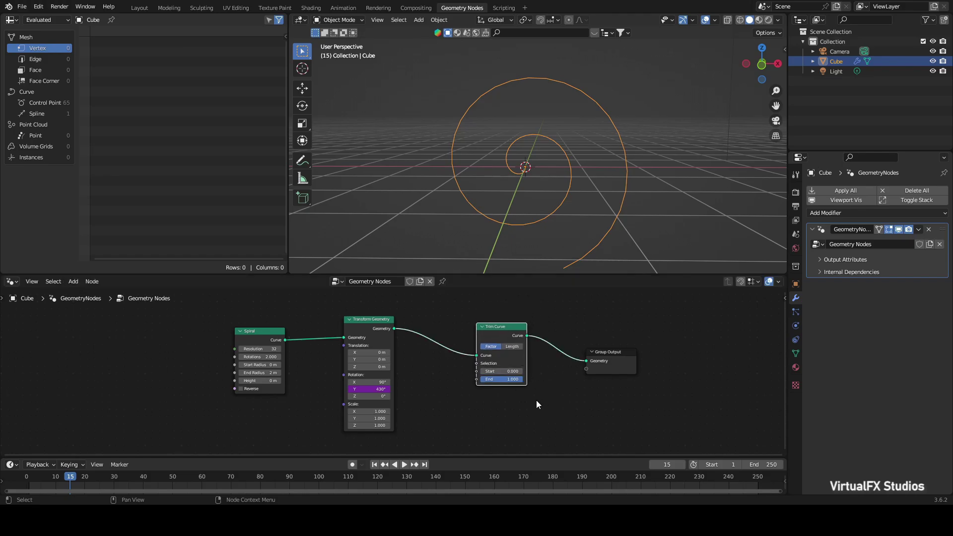
scroll(536, 401, "up", 1)
mouse_move(519, 380)
left_mouse_down()
mouse_move(489, 379)
mouse_move(531, 379)
mouse_move(489, 379)
left_mouse_up()
Keyframe the Trim Curve End so the spiral grows to full length by frame 80
left_click_drag(392, 454, 392, 400)
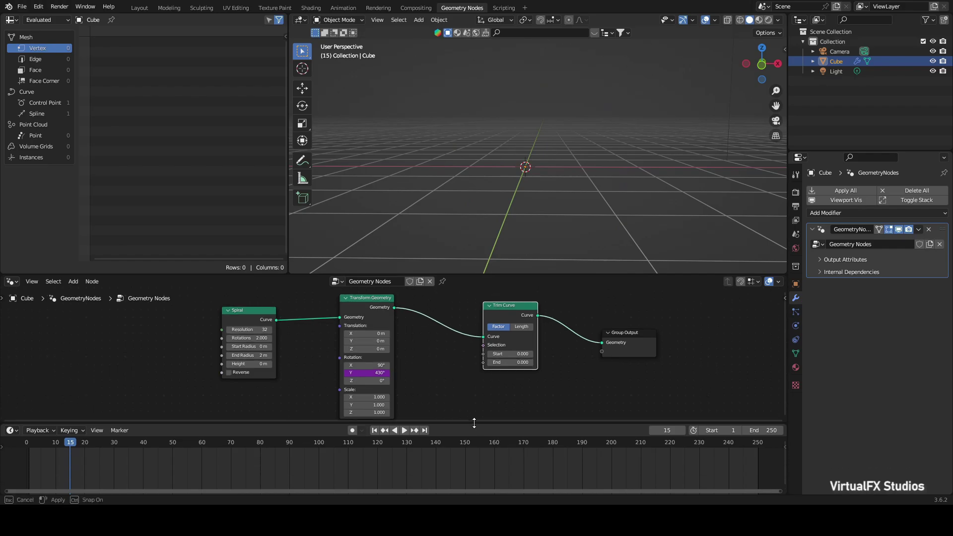
left_click(374, 409)
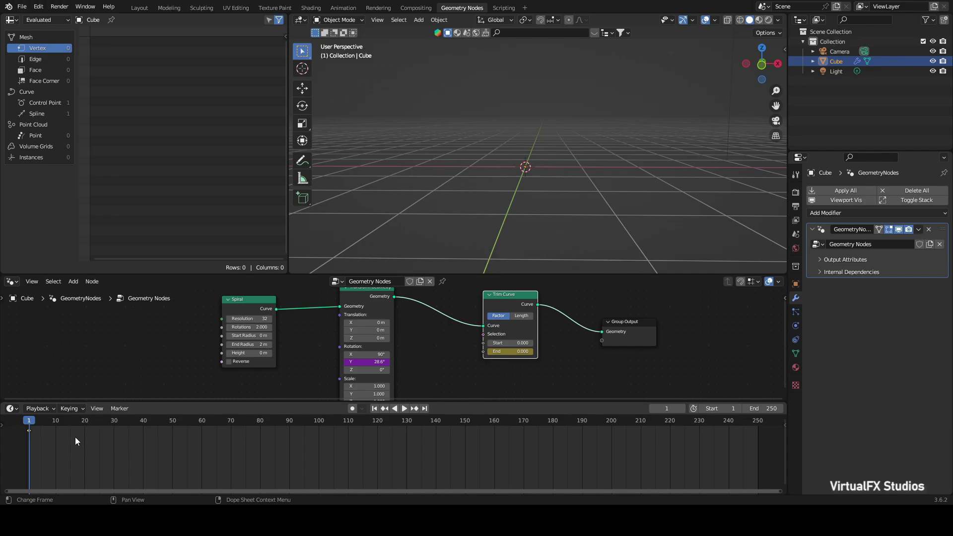
left_click_drag(28, 423, 84, 438)
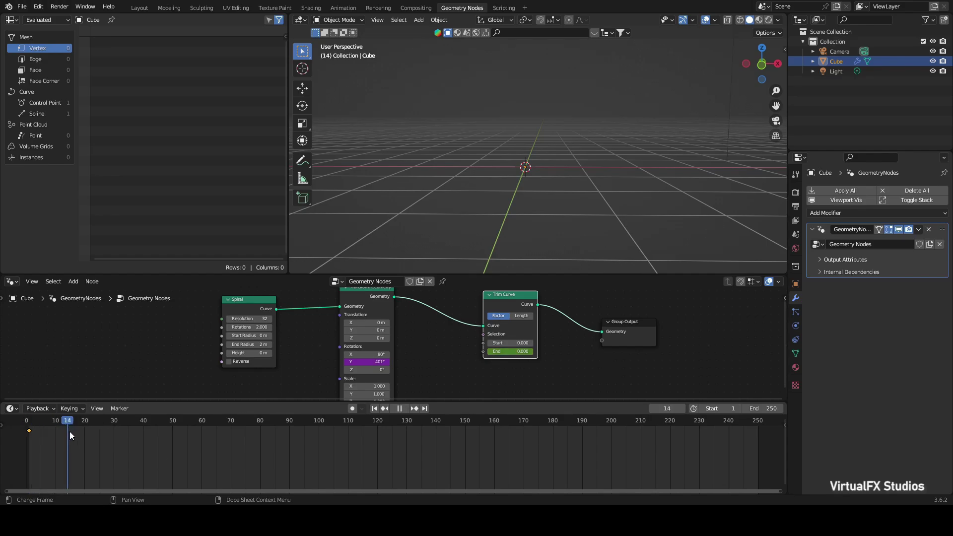
left_click_drag(510, 352, 517, 352)
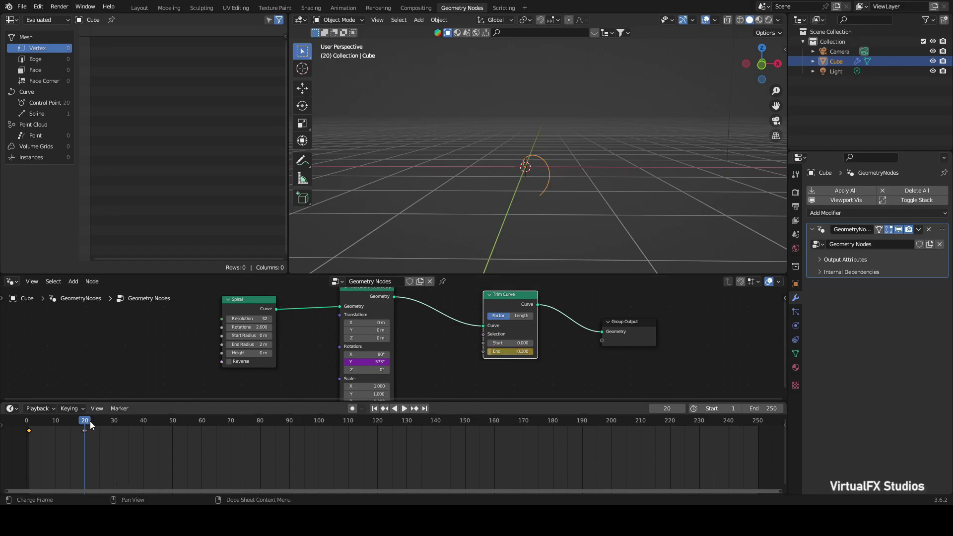
left_click_drag(91, 425, 39, 436)
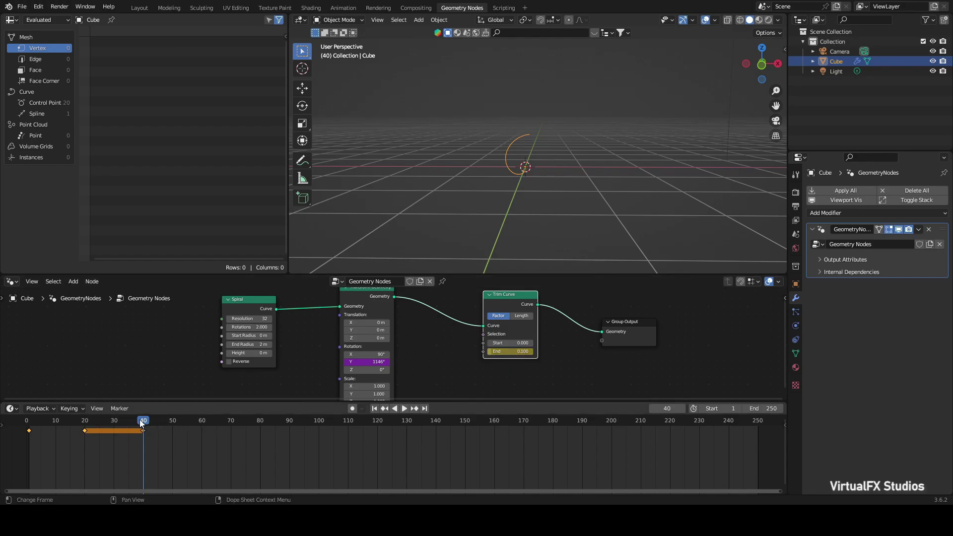
left_click_drag(144, 423, 261, 448)
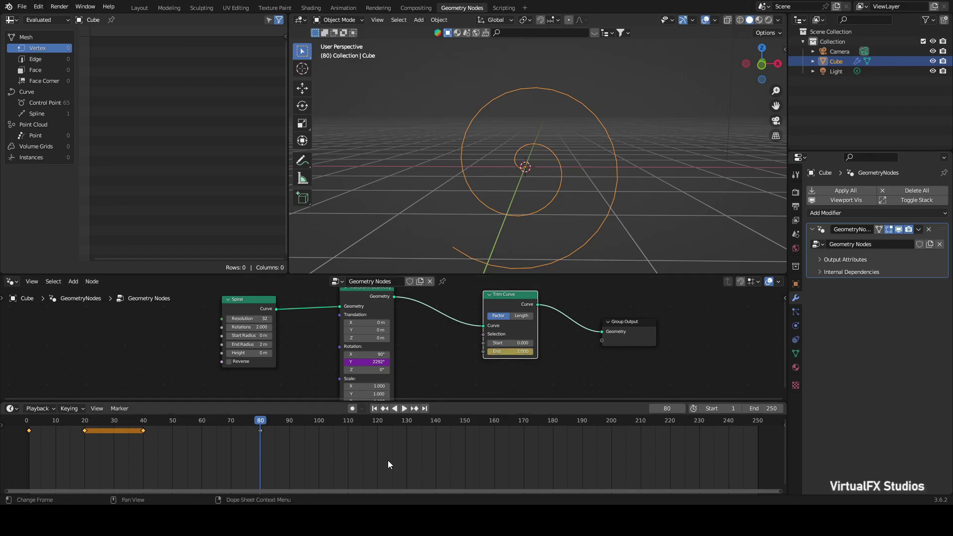
Play and scrub the animation to check the spiral's growth around frame 80
left_click(405, 455)
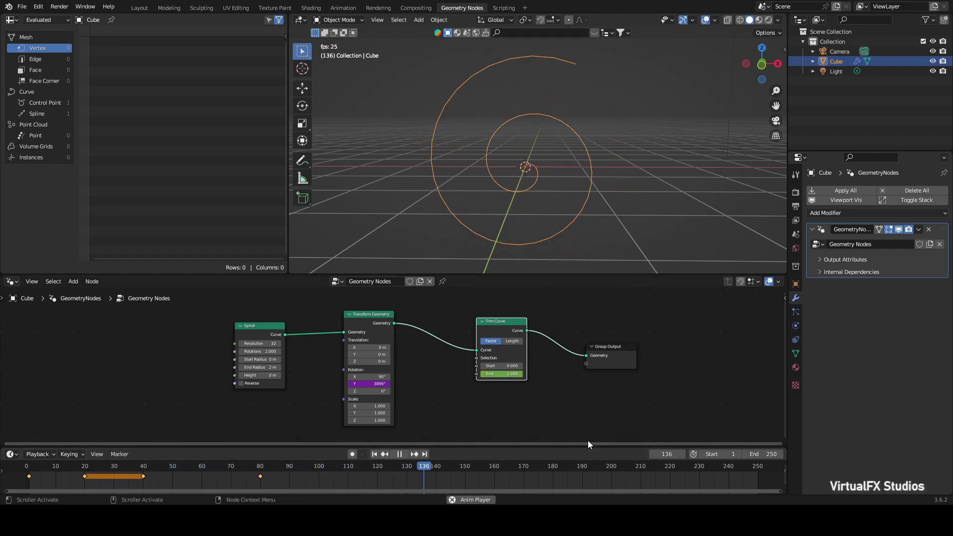
key("space")
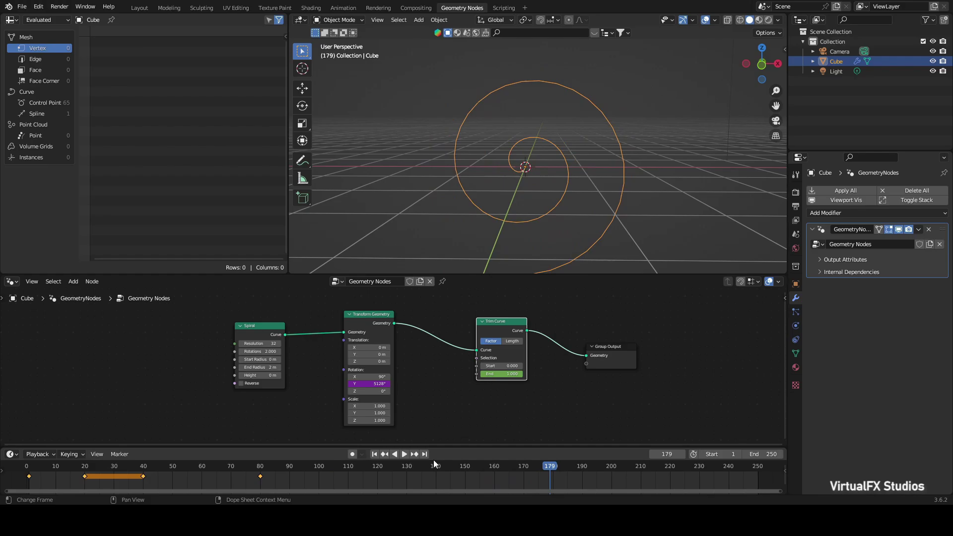
key("space")
mouse_move(193, 470)
left_mouse_down()
mouse_move(293, 469)
mouse_move(189, 470)
left_mouse_up()
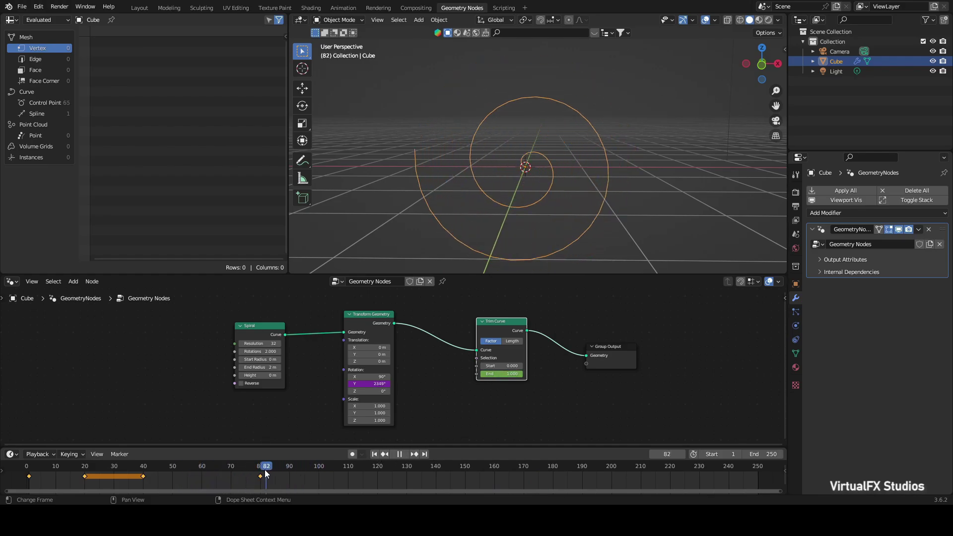
left_click_drag(200, 472, 266, 473)
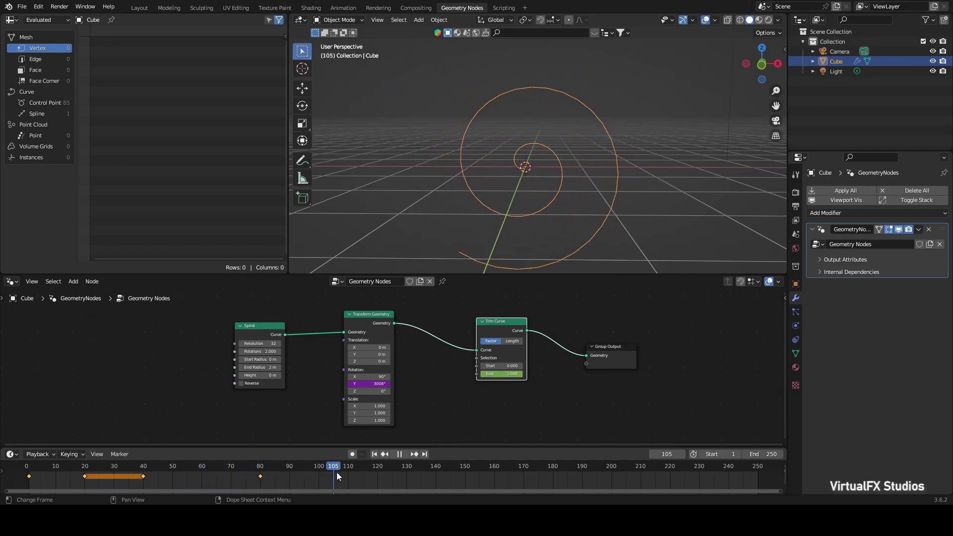
Key Rotations and Start Radius at frame 40, then Rotations 1 and Start Radius 2 m at frame 80
key("i")
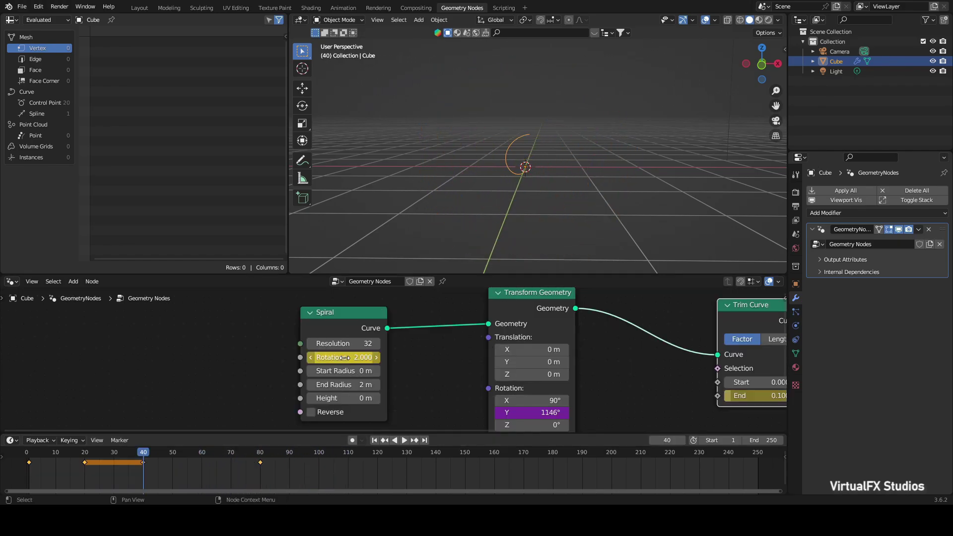
key("i")
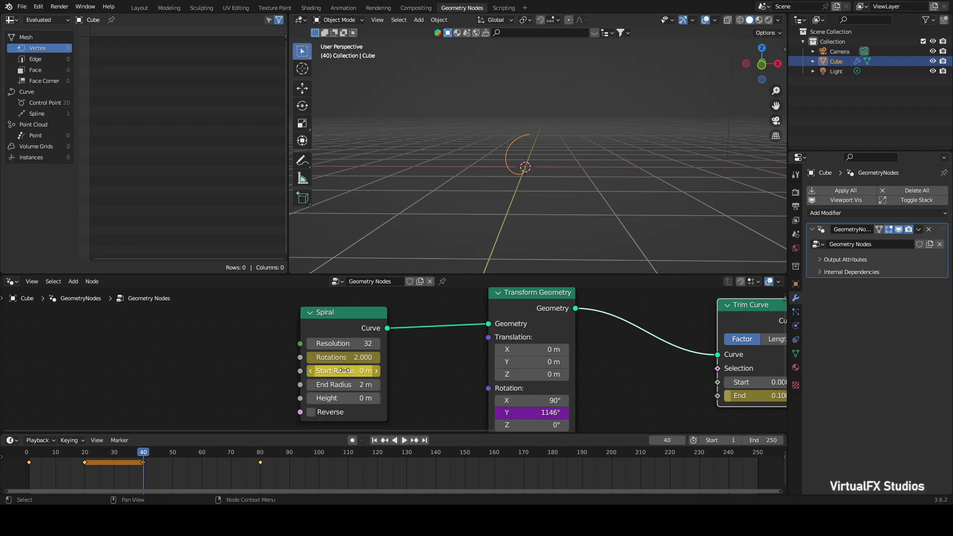
scroll(338, 377, "up", 2)
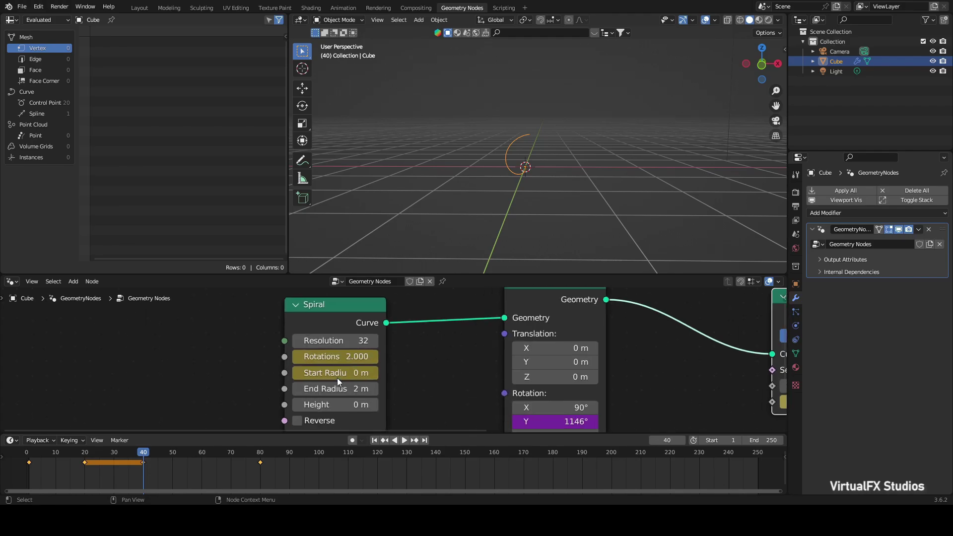
left_click_drag(201, 463, 260, 469)
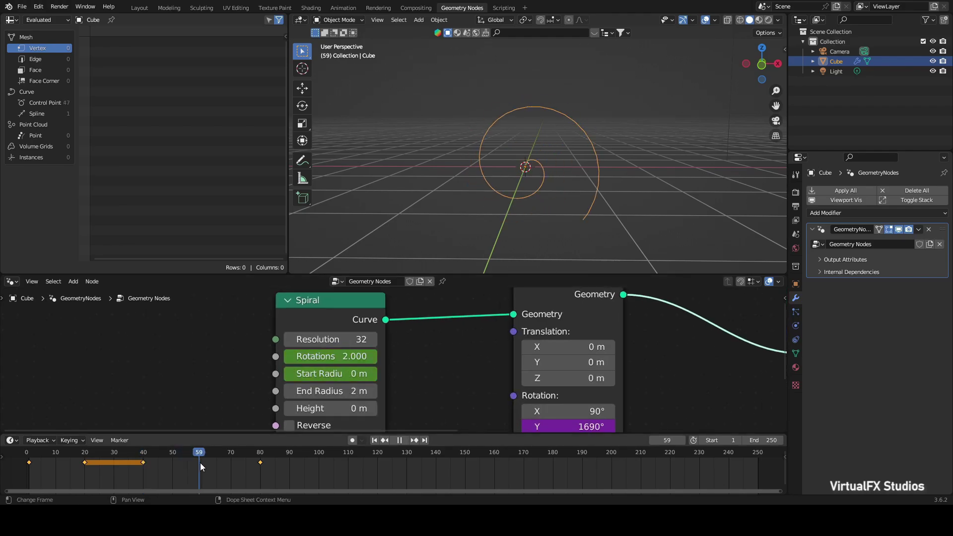
left_click(337, 356)
type("1")
key("Return")
key("i")
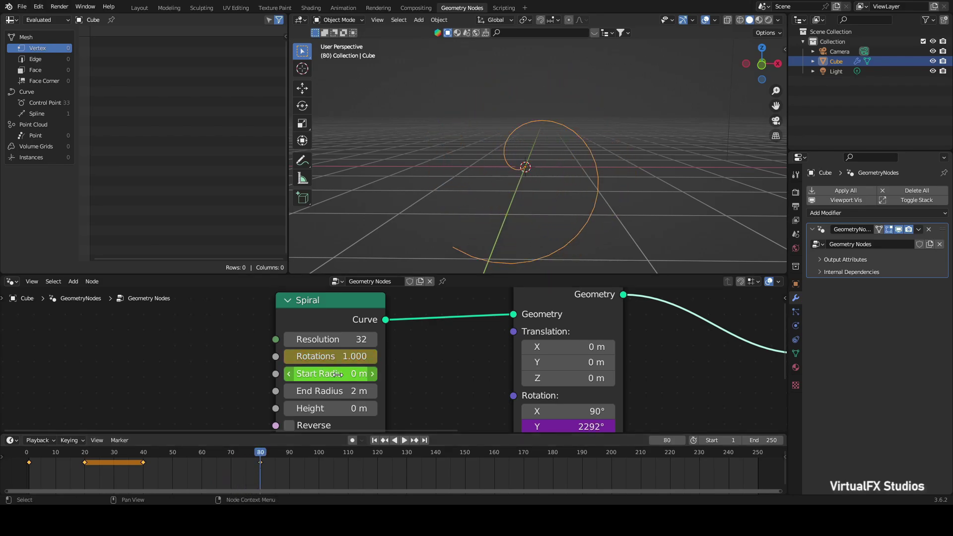
left_click_drag(338, 373, 367, 373)
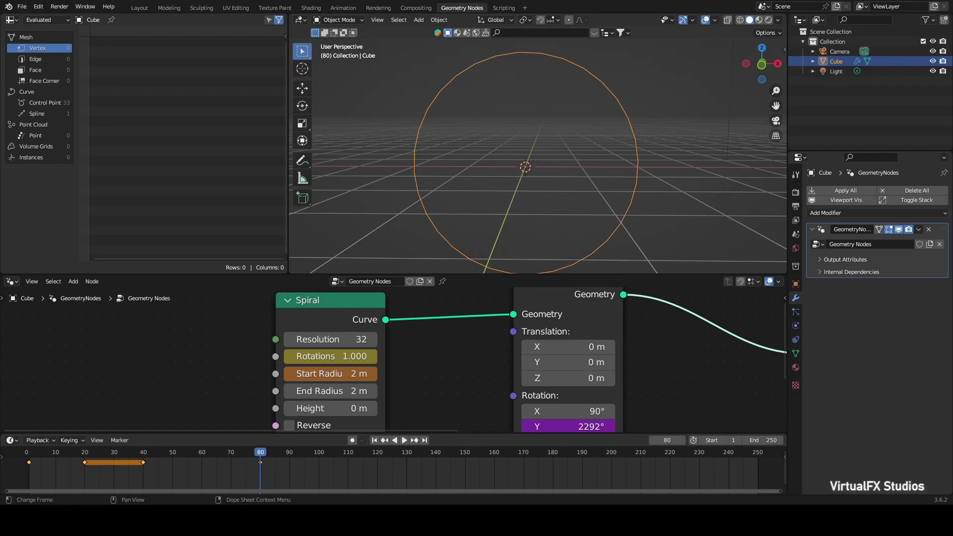
Scrub from frame 1 to watch the spiral unwind into a circle
left_click(28, 457)
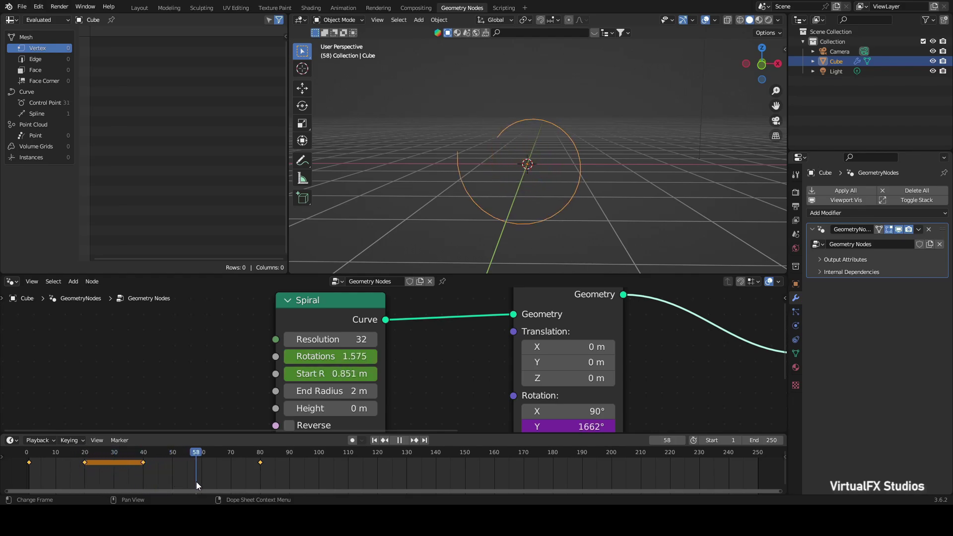
left_click_drag(201, 482, 233, 490)
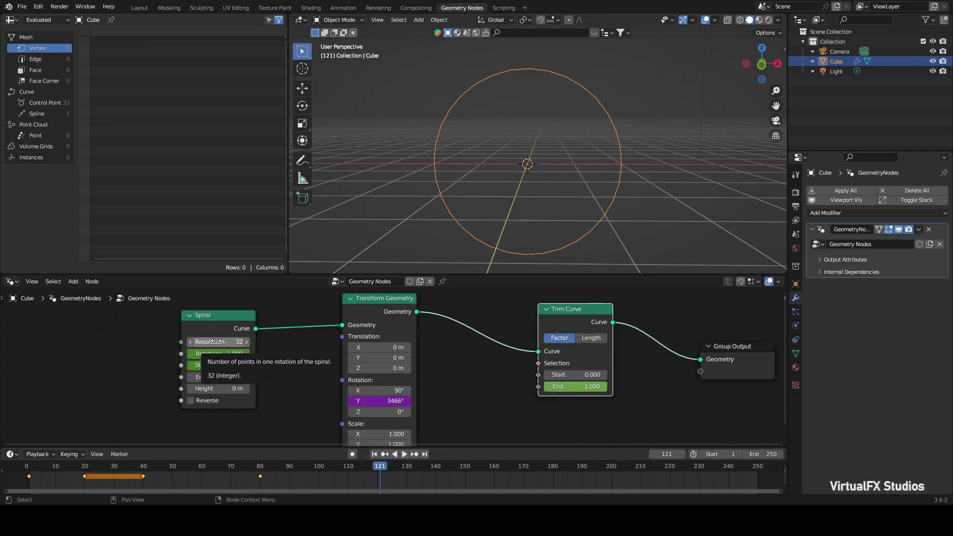
left_click(218, 341)
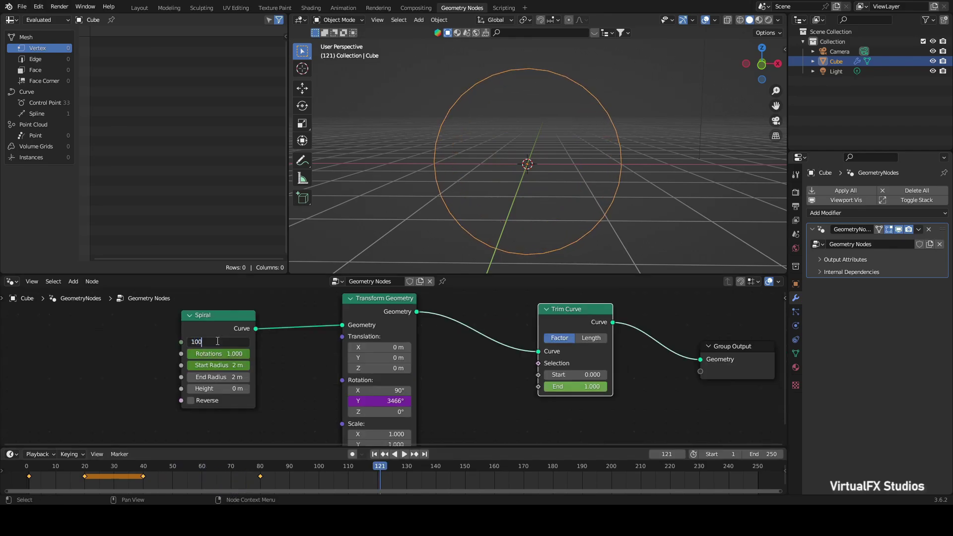
Set Spiral Resolution to 100 and insert a Set Position node before Group Output
key("Return")
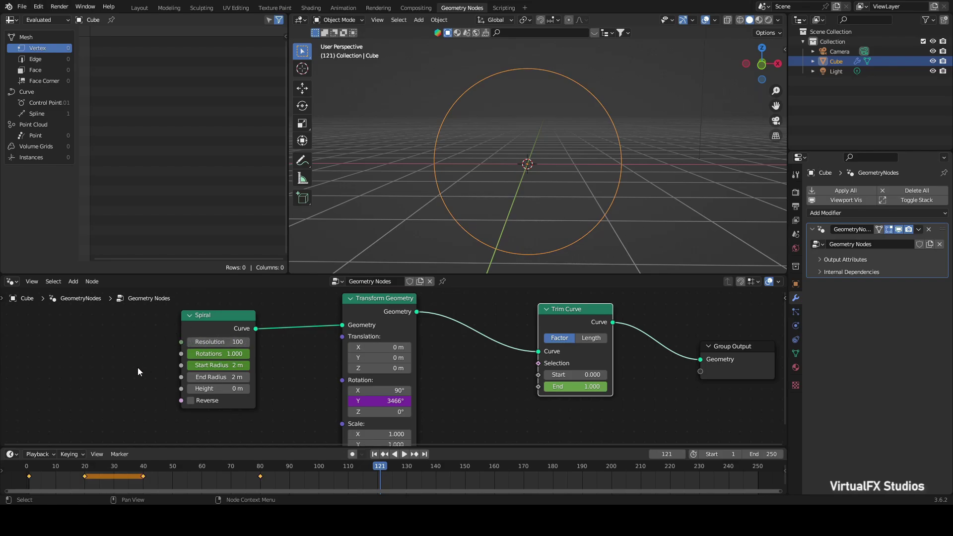
type("setp")
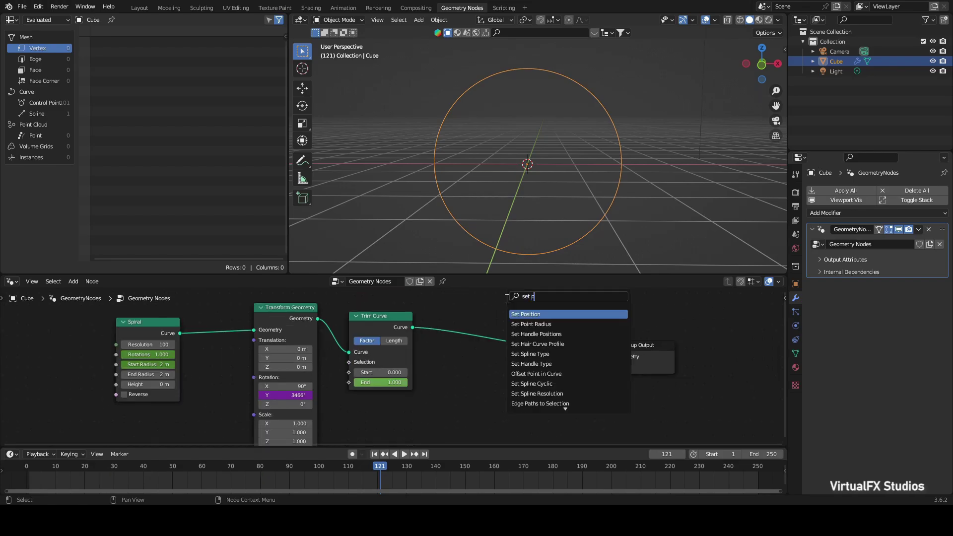
left_click(545, 316)
left_click(521, 353)
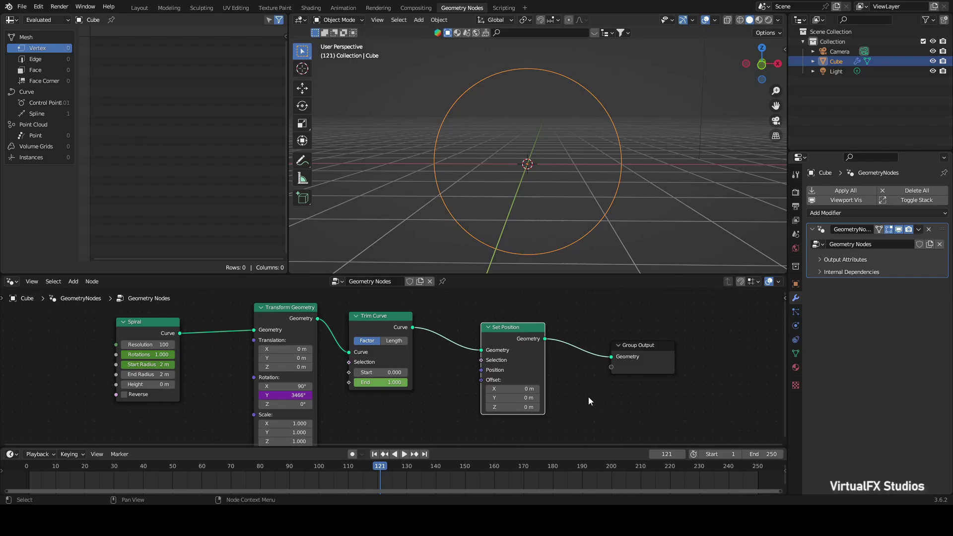
Feed a Noise Texture into the Set Position Offset through a vector Multiply node
type("noise")
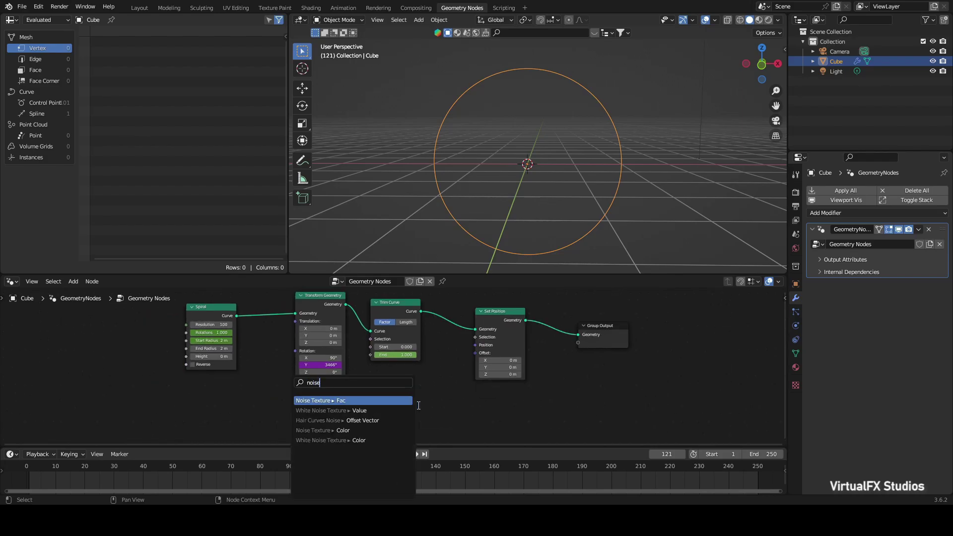
key("Return")
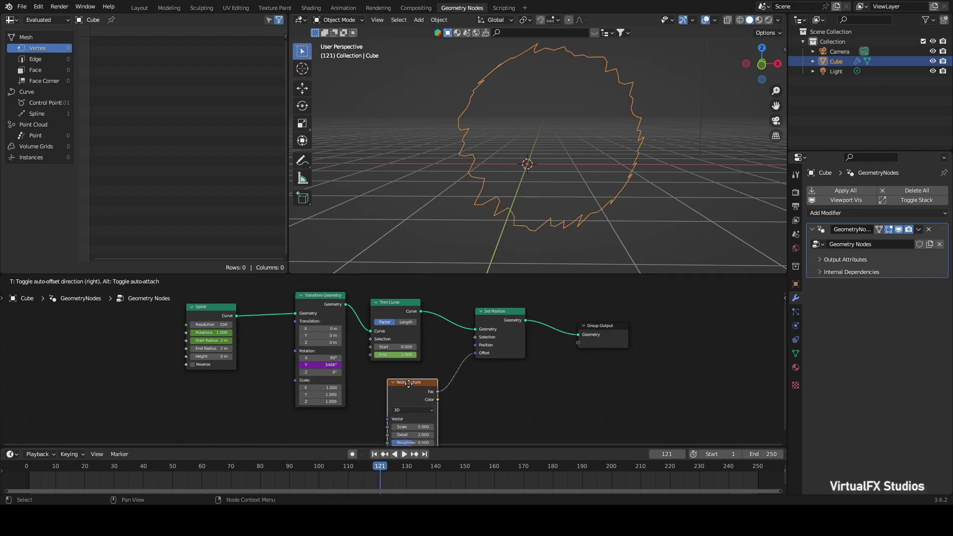
scroll(422, 347, "up", 2)
key("shift+a")
type("add")
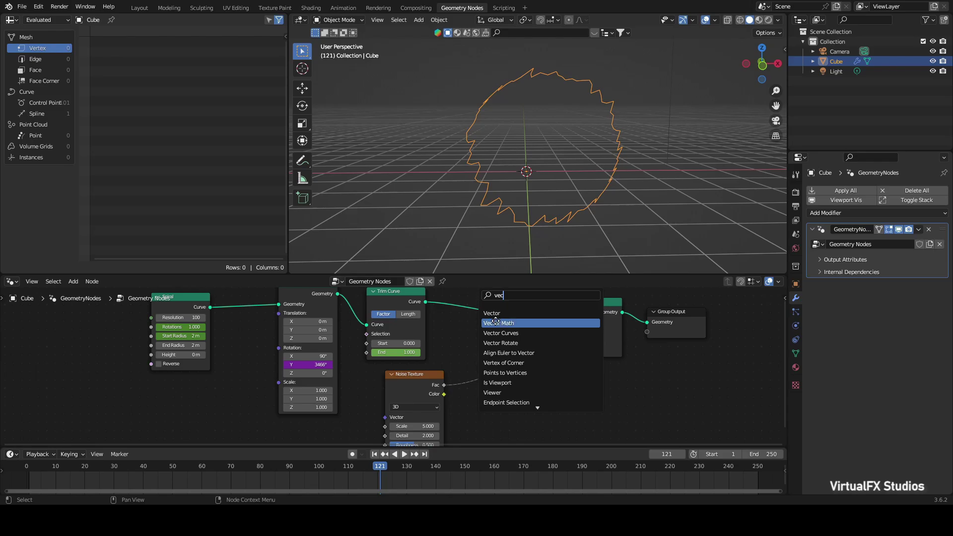
key("Return")
left_click(498, 375)
left_click(520, 368)
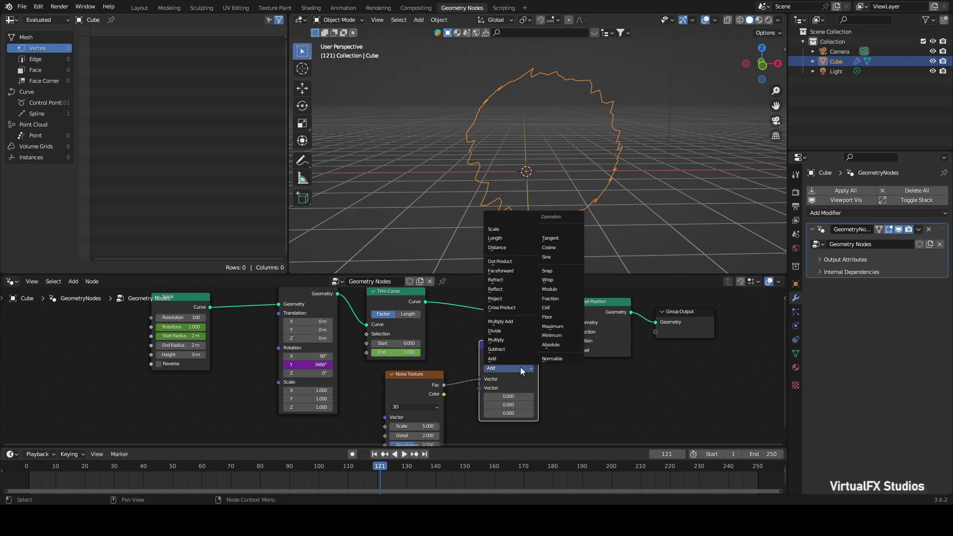
left_click(499, 341)
Set the Multiply vector to (1, 0, 1), making the ring jagged
scroll(496, 378, "up", 2)
left_click(547, 370)
type("1.000")
key("Tab")
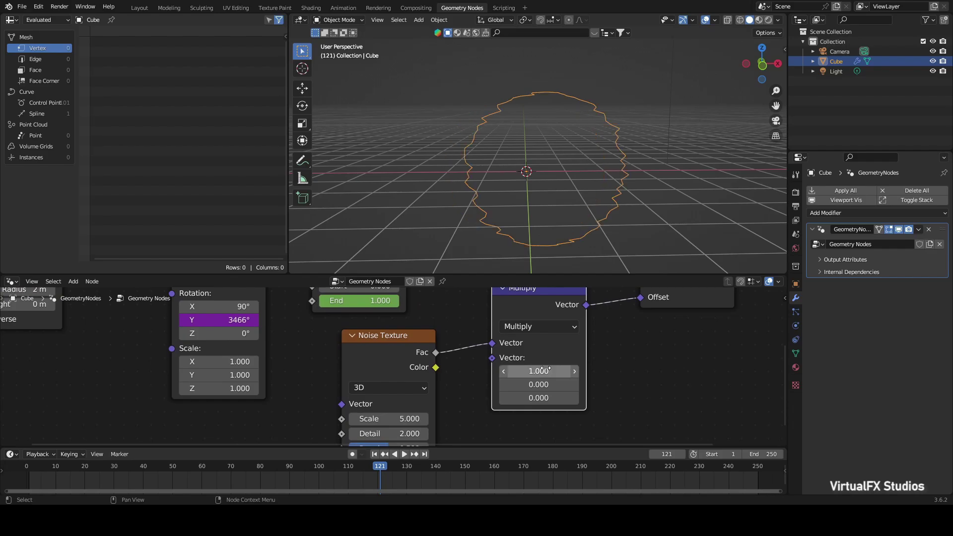
key("Tab")
type("1")
key("Return")
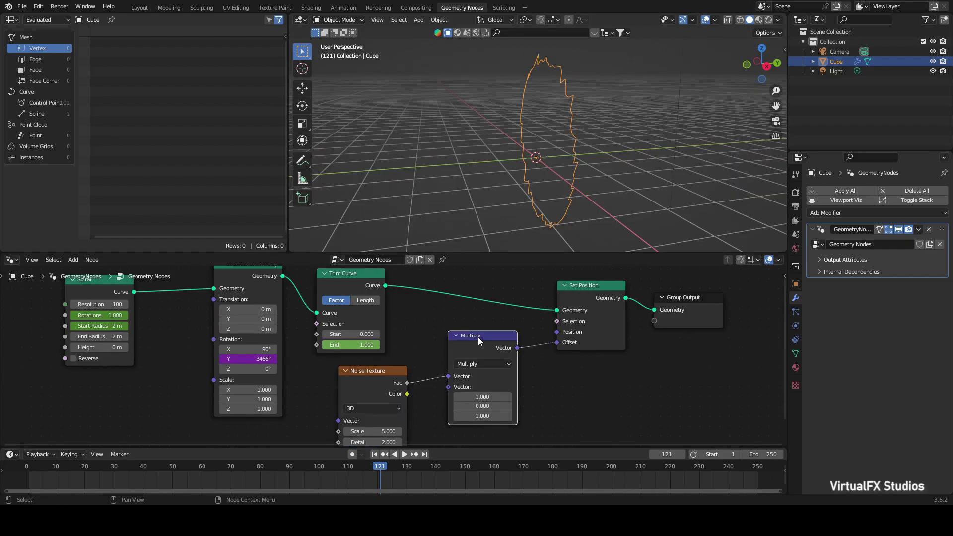
Duplicate the Multiply node and drop the copy between Noise Texture and Multiply
key("shift+d")
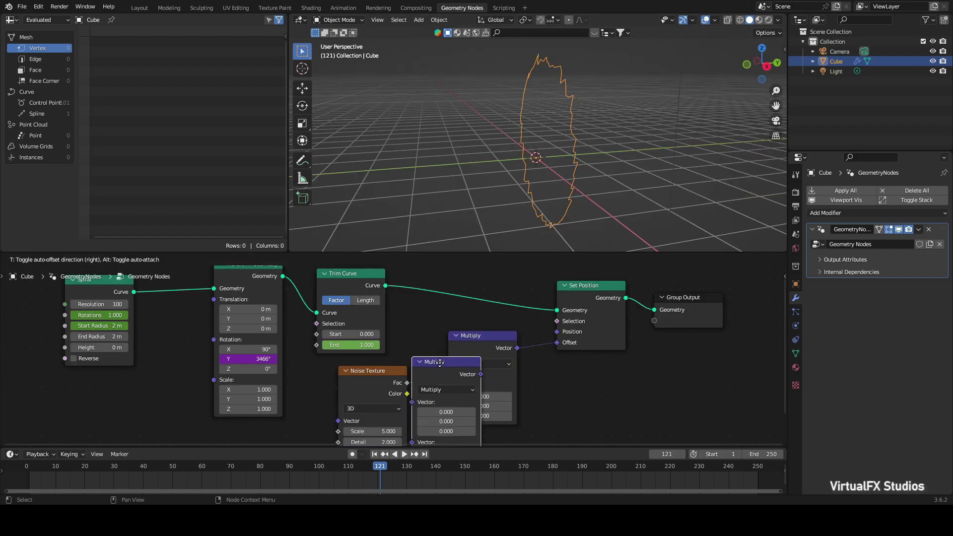
left_click(480, 359)
middle_click_drag(683, 415, 673, 373)
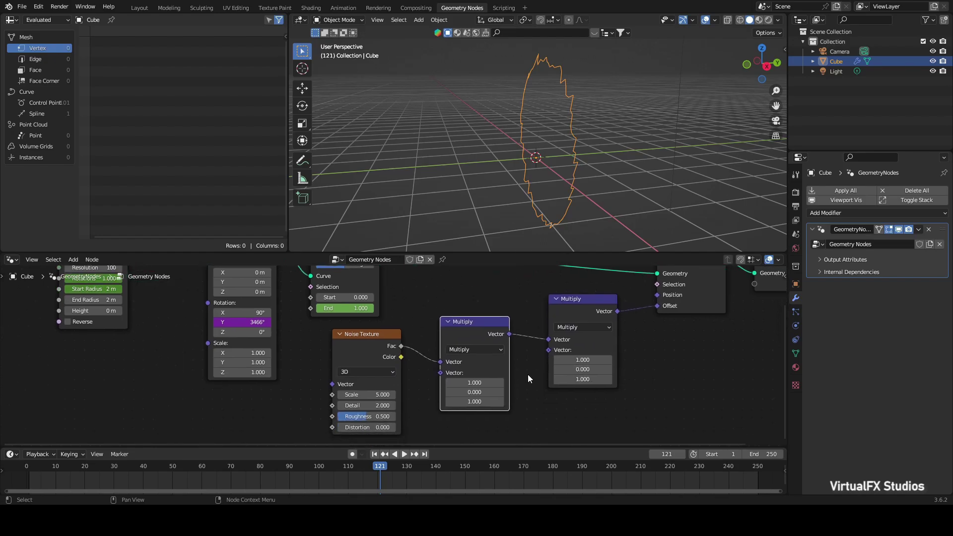
left_click(490, 351)
Change the copied node to Subtract with vector 0.5, 0.5, 0.5
left_click(475, 326)
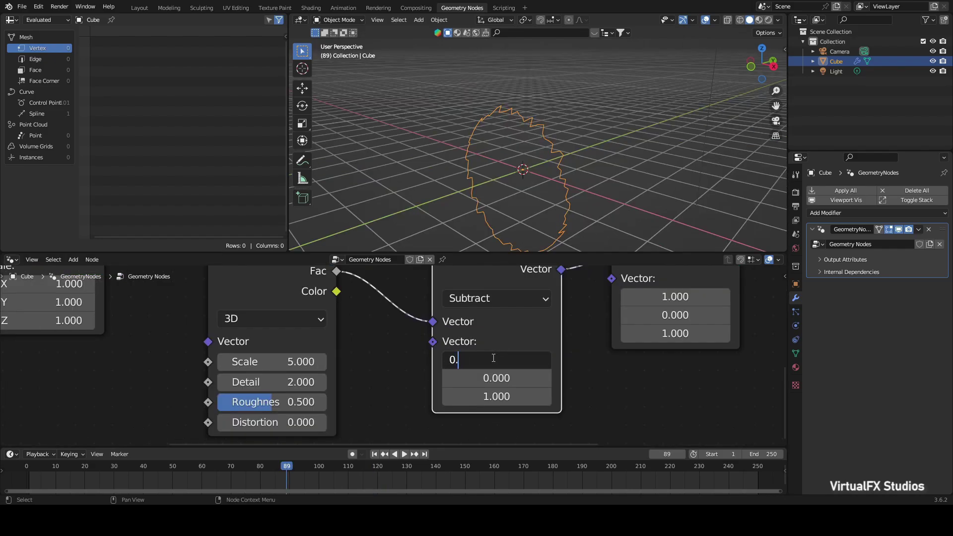
type("5")
key("Return")
double_click(497, 377)
type("0.5")
key("Return")
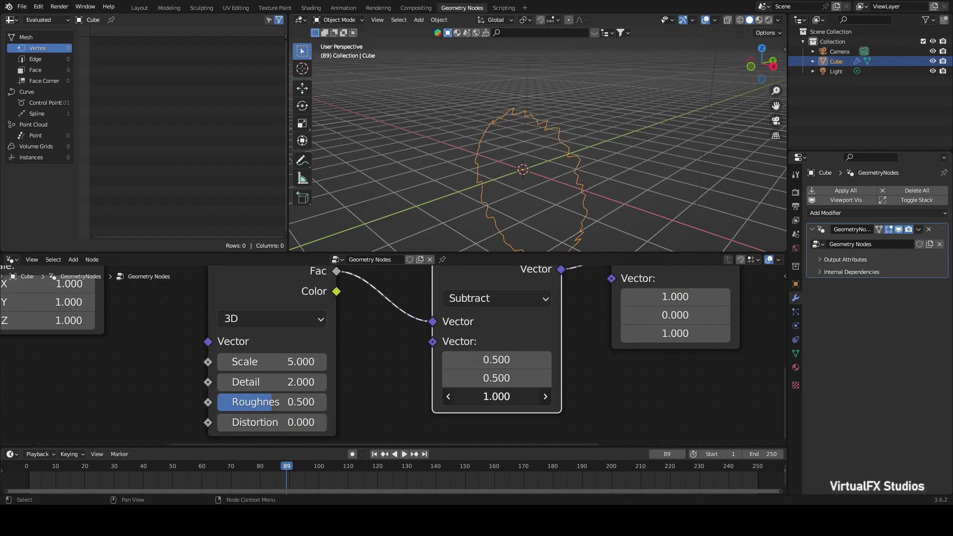
type("5")
key("Return")
Set the Noise Texture Scale to 1 and Detail to 0.9
scroll(597, 395, "down", 3)
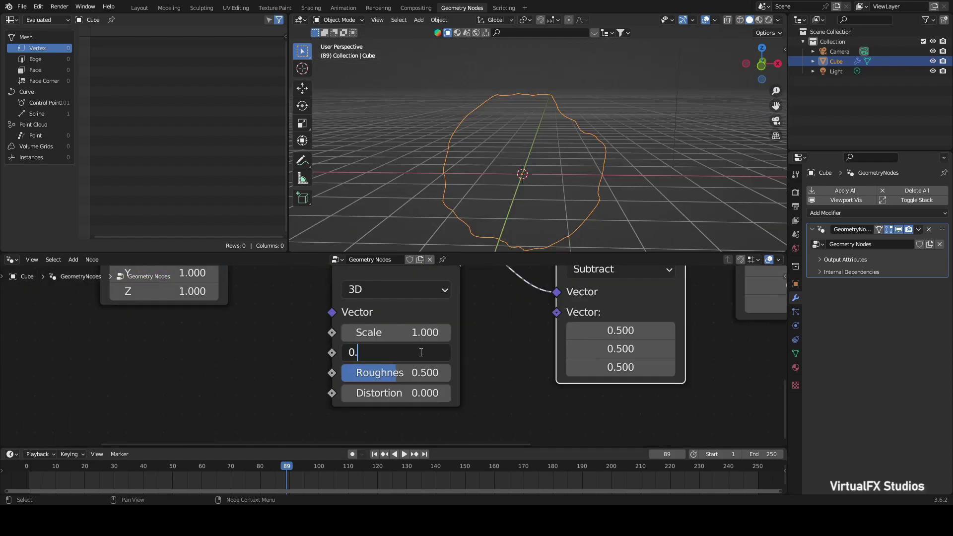
type("9")
key("Return")
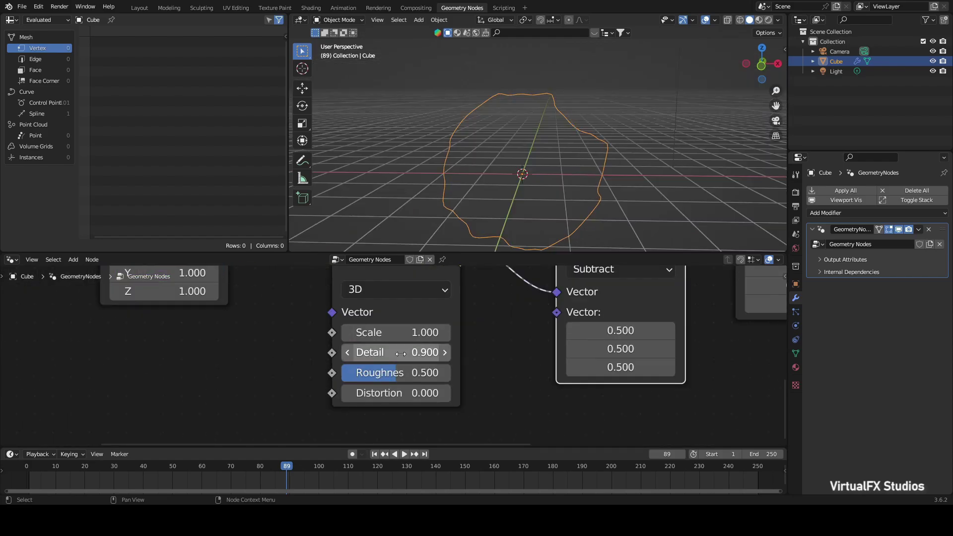
scroll(494, 383, "down", 1)
scroll(437, 403, "down", 1)
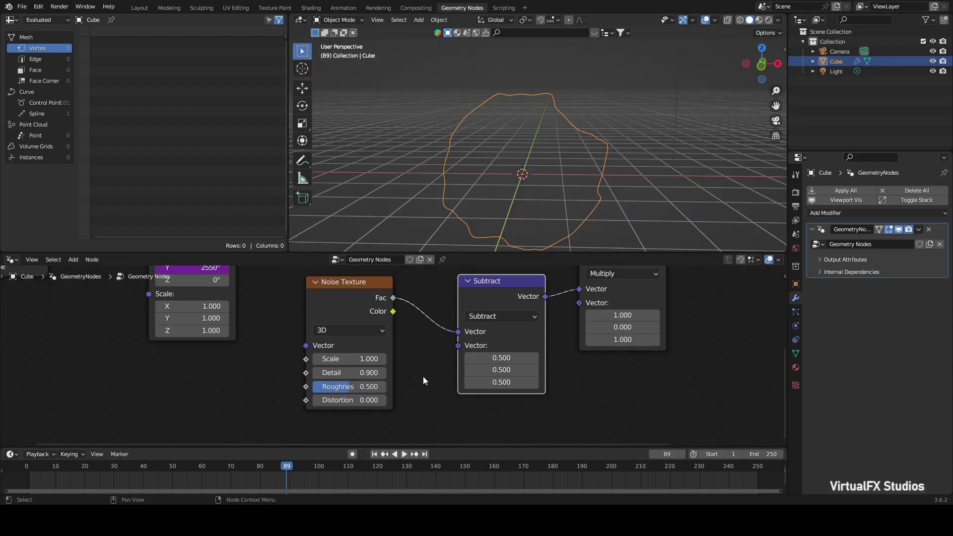
scroll(421, 386, "down", 2)
Insert a vector Scale node set to 0.2 just before the Set Position offset
left_click_drag(467, 326, 468, 326)
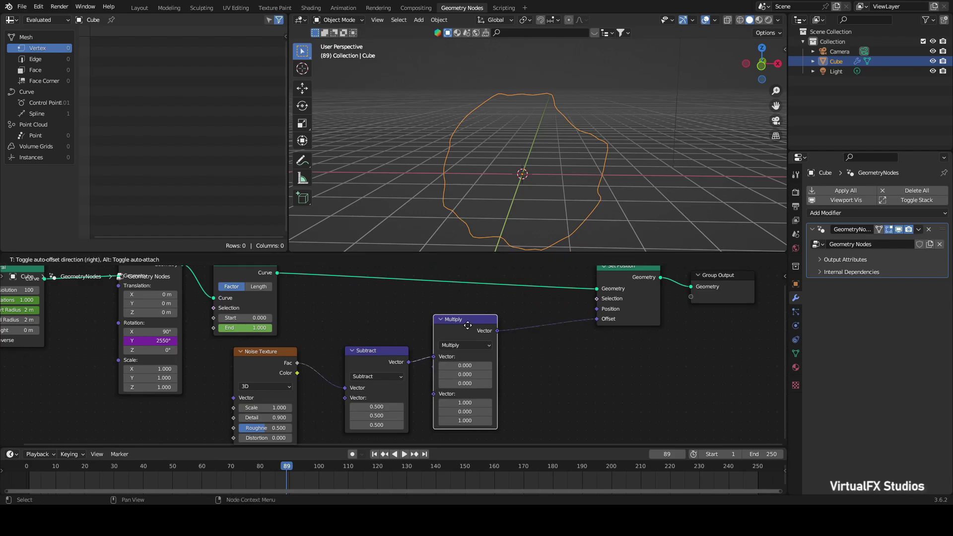
left_click(568, 318)
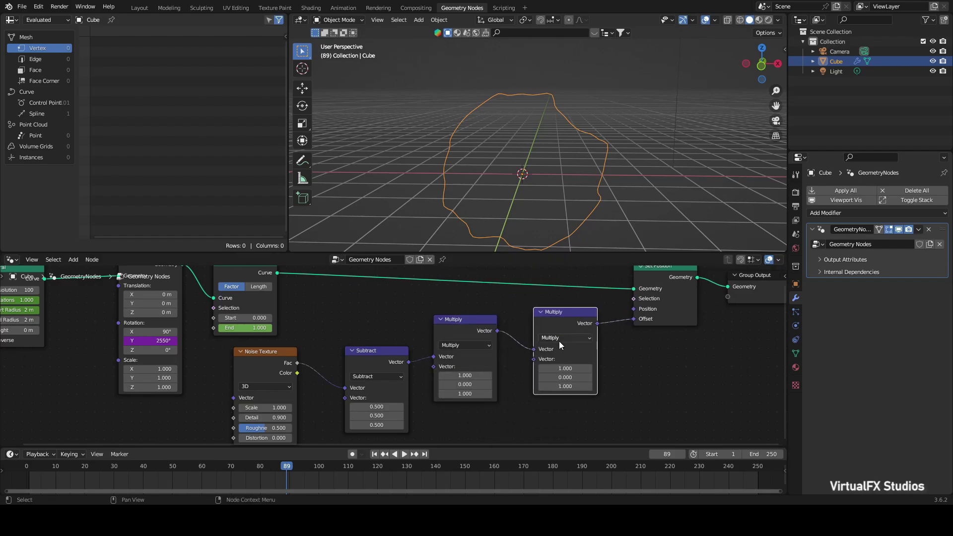
left_click(560, 341)
left_click(553, 190)
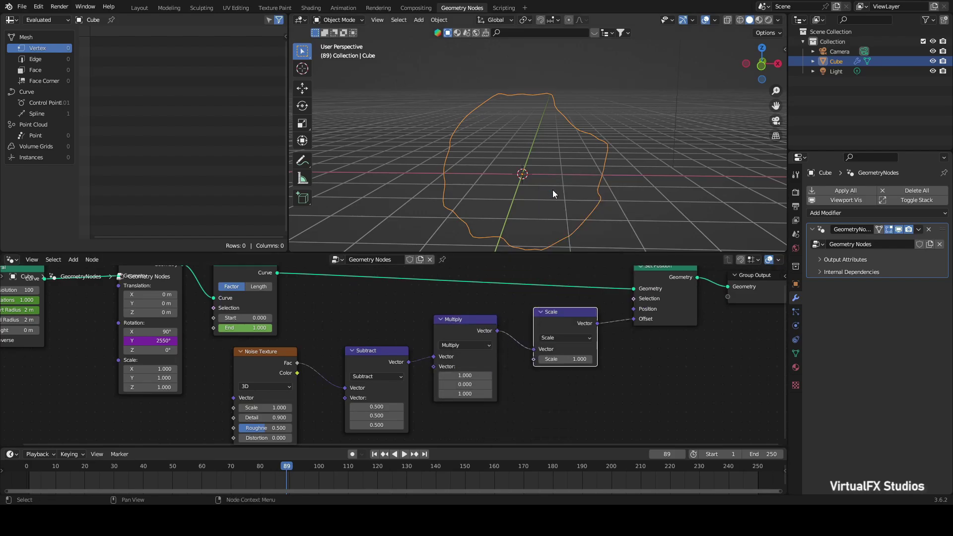
scroll(611, 382, "up", 1)
left_click_drag(596, 360, 556, 359)
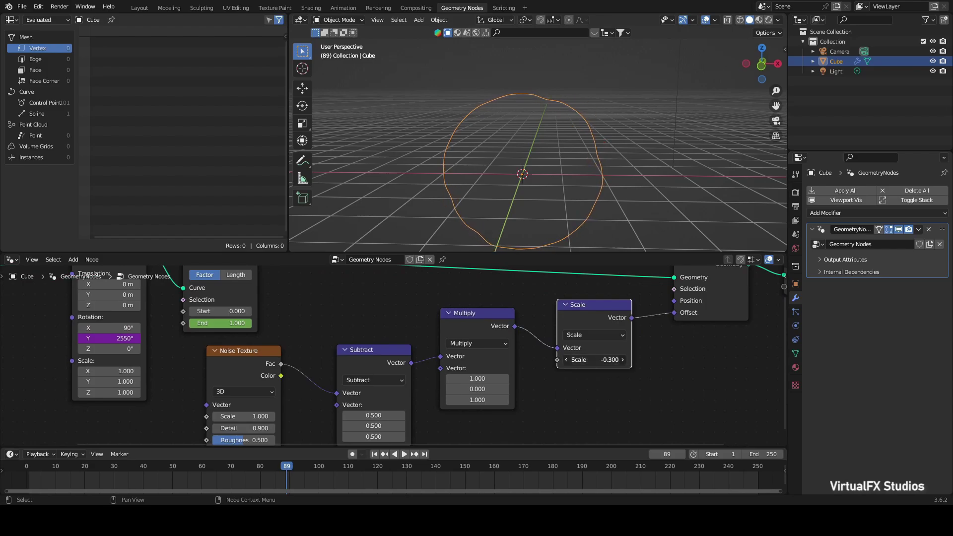
scroll(591, 360, "down", 1)
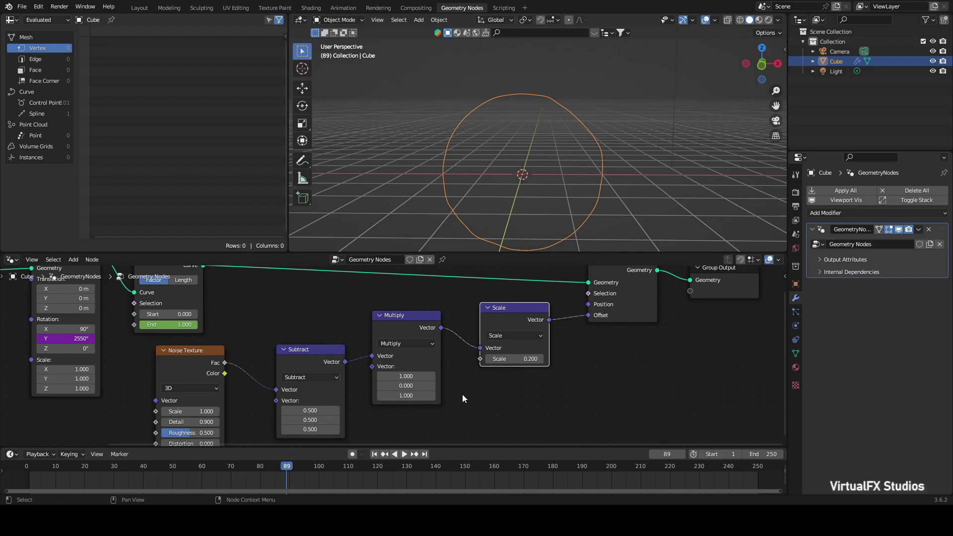
scroll(462, 394, "down", 2)
middle_click_drag(538, 413, 666, 394)
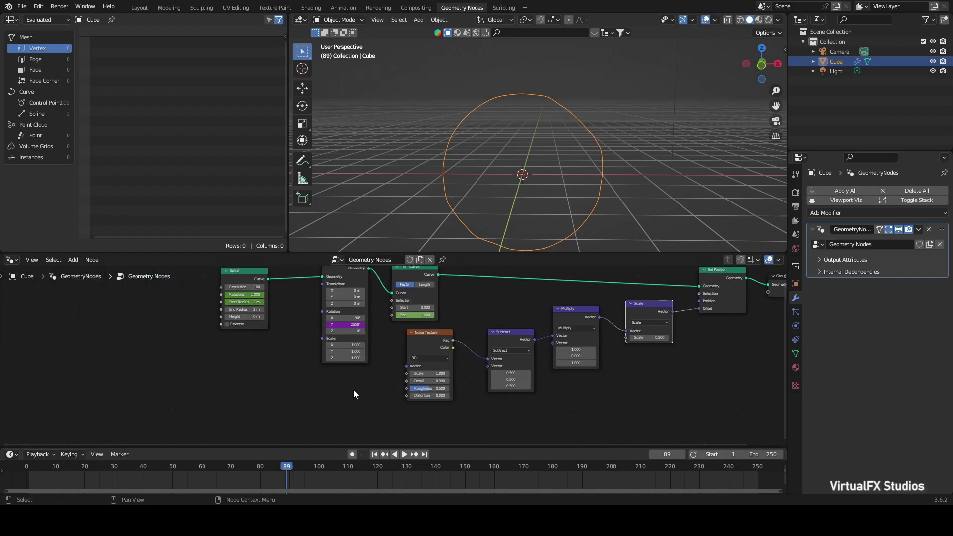
Switch the Noise Texture to 4D noise and adjust its W value to reshape the ring's outline
scroll(395, 381, "up", 2)
left_click_drag(434, 334, 429, 349)
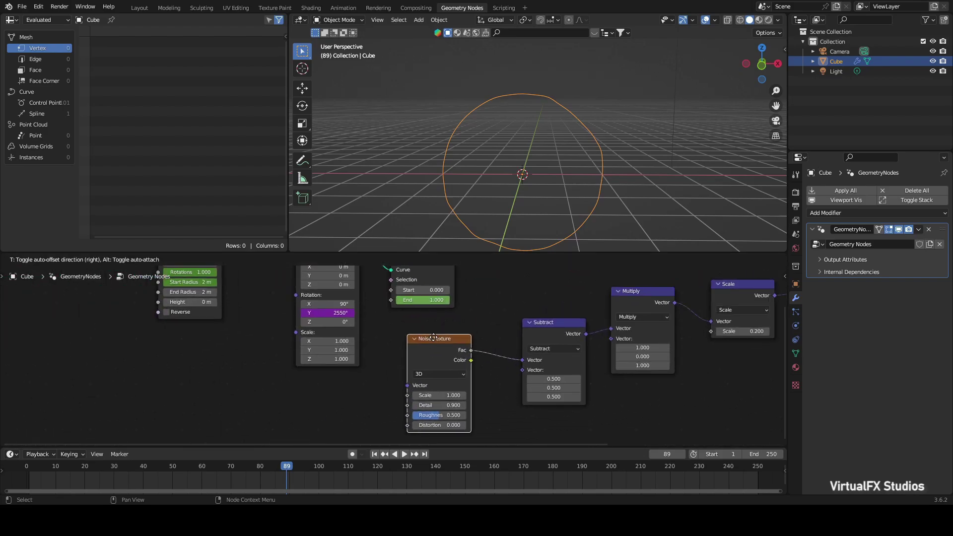
scroll(356, 385, "up", 1)
scroll(347, 400, "up", 1)
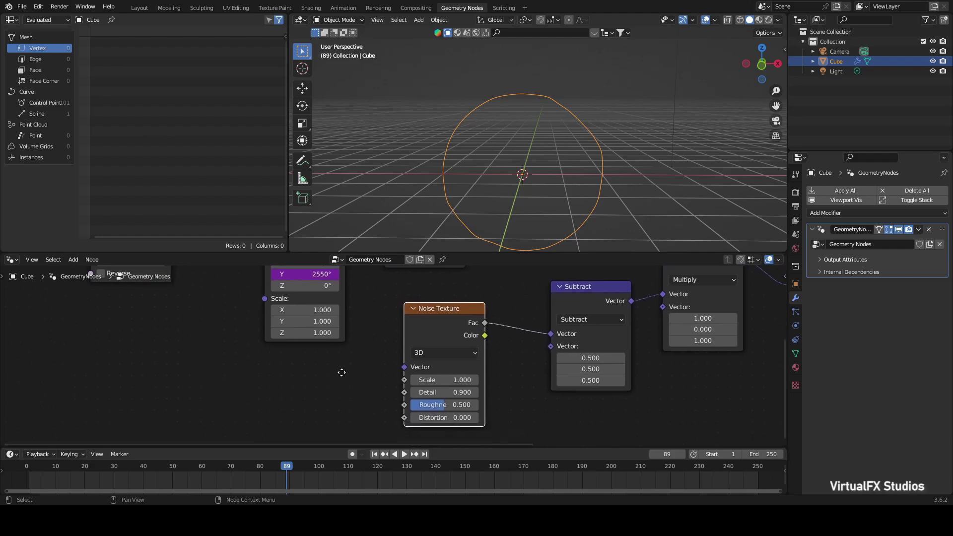
middle_click_drag(347, 401, 361, 368)
left_click(436, 340)
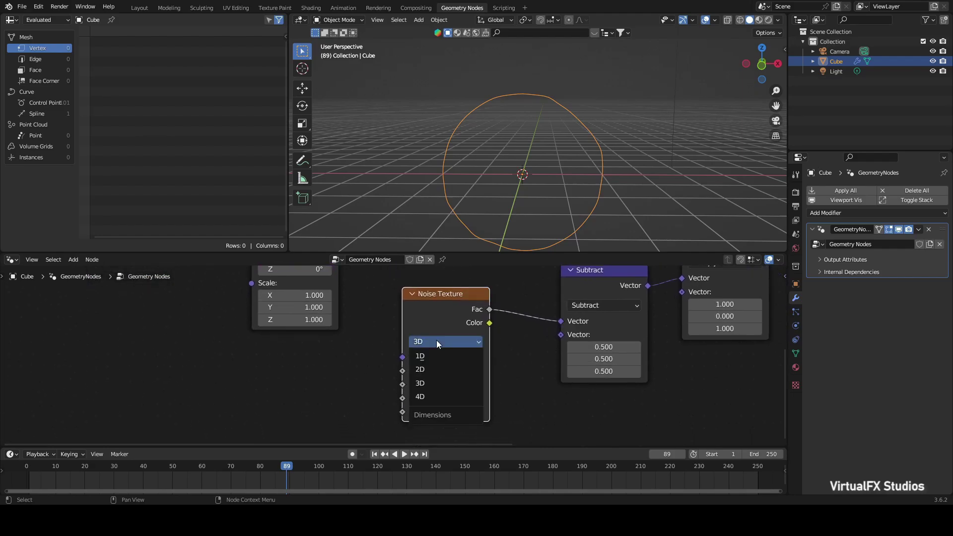
left_click(424, 396)
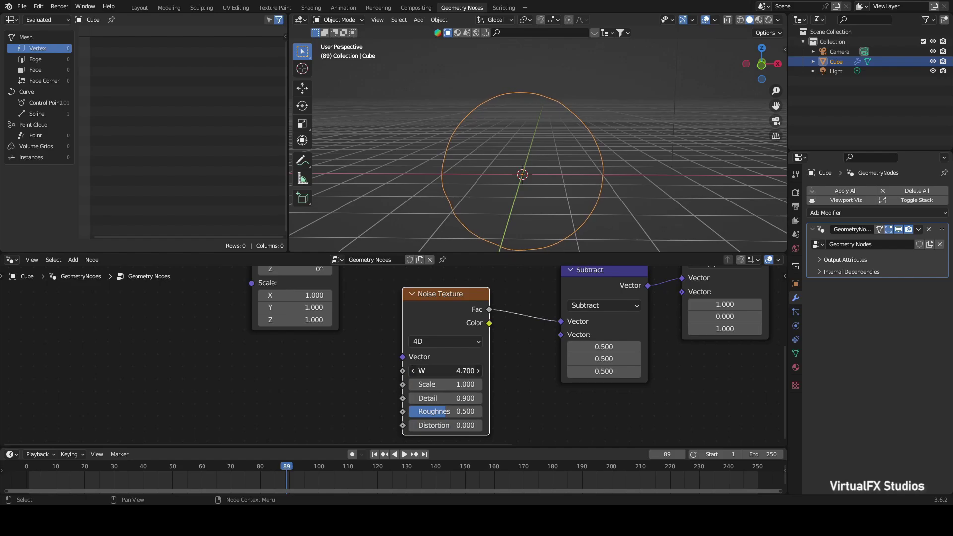
left_click_drag(445, 371, 462, 371)
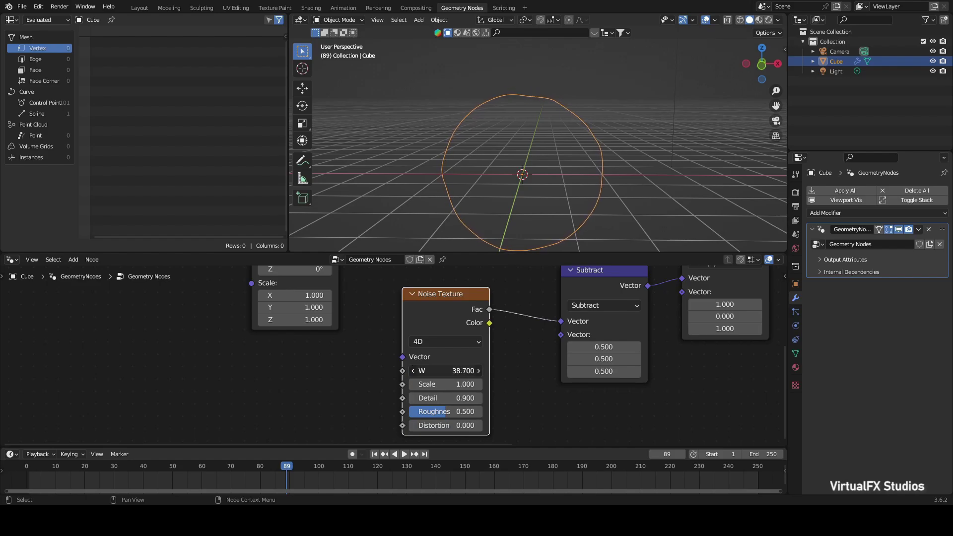
scroll(509, 193, "up", 4)
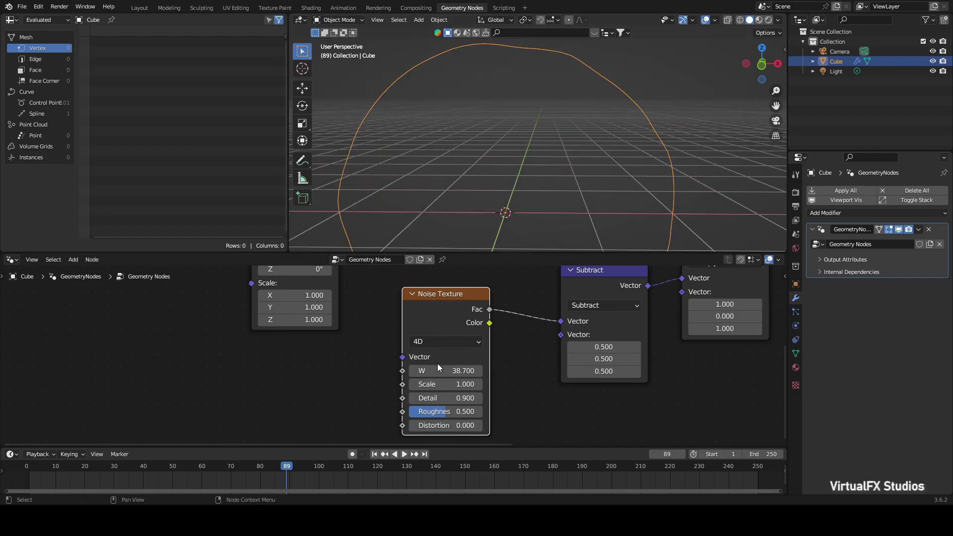
mouse_move(440, 371)
left_mouse_down()
mouse_move(469, 371)
mouse_move(355, 371)
mouse_move(387, 370)
left_mouse_up()
Add a Scene Time node beside the Noise Texture, feeding its Seconds into W
scroll(348, 386, "down", 2)
key("shift+a")
type("sce")
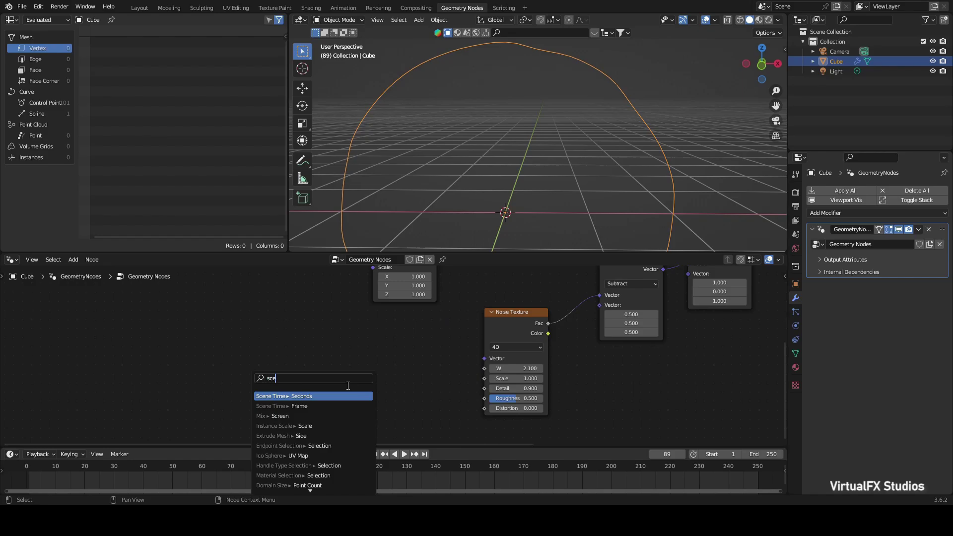
key("Return")
left_click(395, 341)
Play the animation to preview the wobbling ring, then stop and return to frame 1
scroll(545, 405, "down", 2)
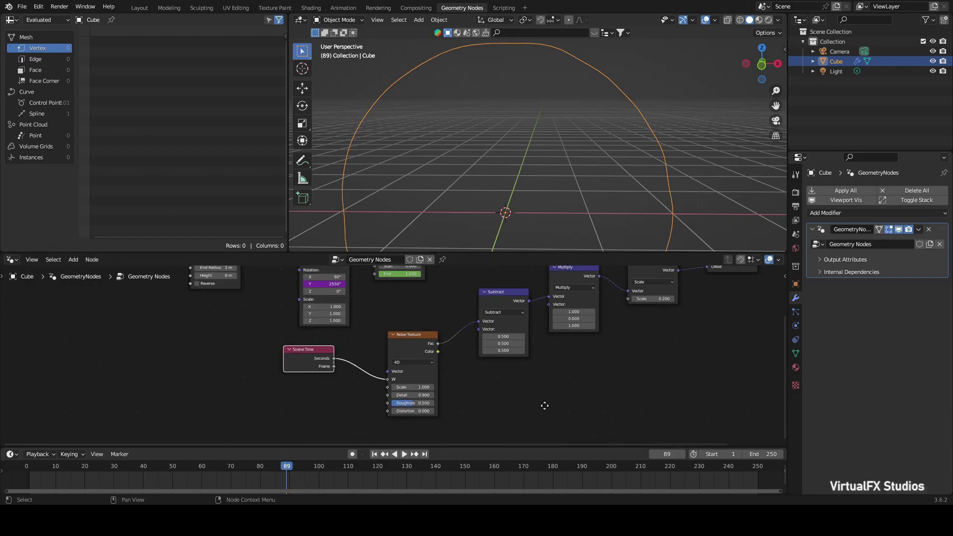
scroll(545, 406, "down", 1)
scroll(517, 416, "down", 1)
left_click(375, 455)
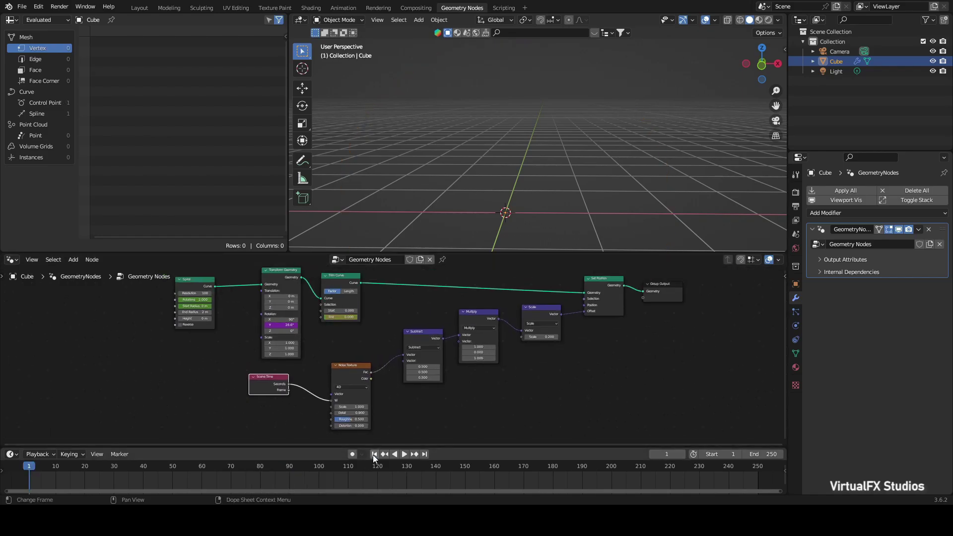
left_click(404, 454)
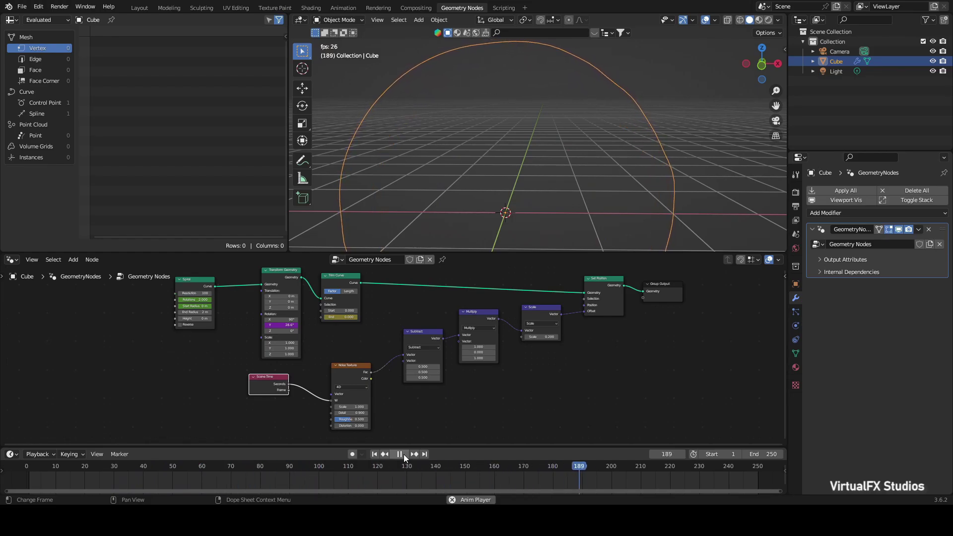
key("Escape")
left_click(403, 454)
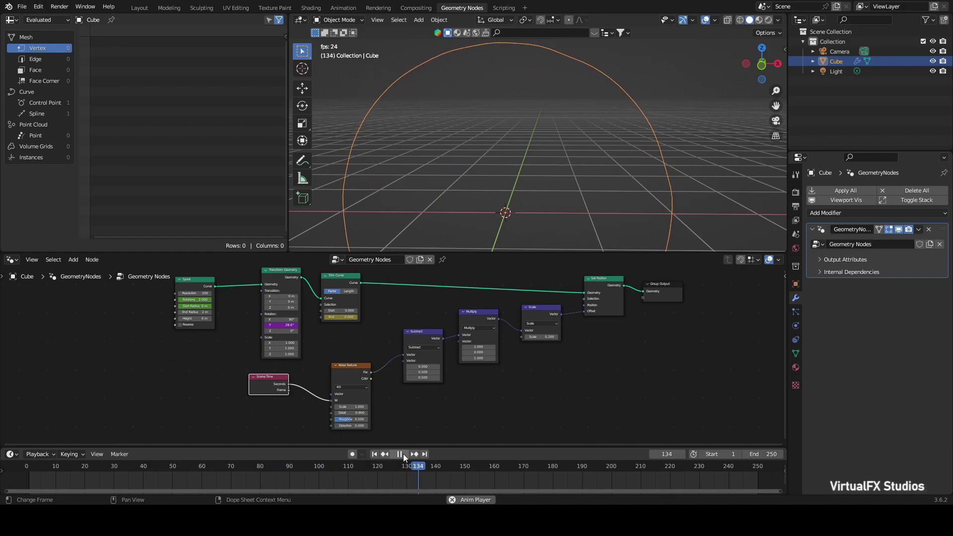
mouse_move(763, 64)
left_mouse_down()
mouse_move(767, 75)
mouse_move(748, 100)
left_mouse_up()
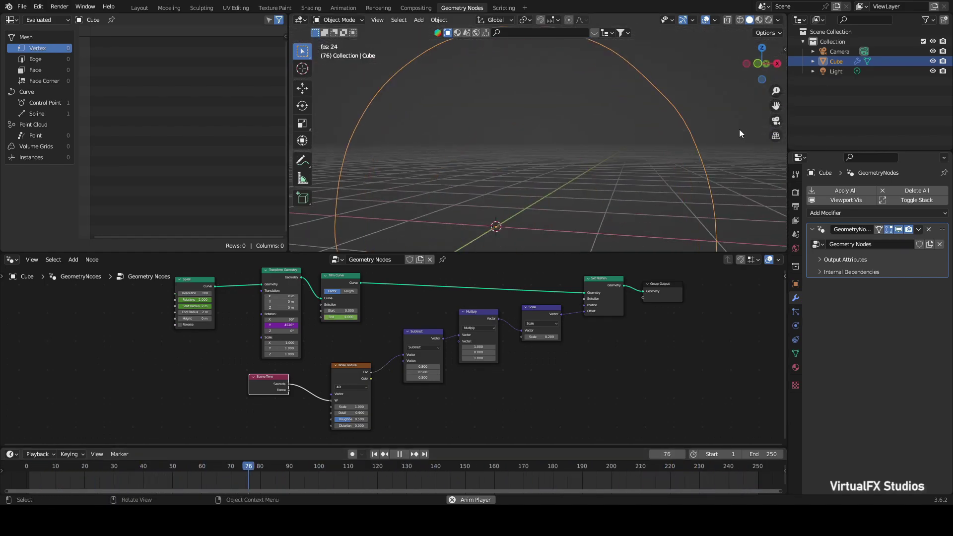
left_click(395, 455)
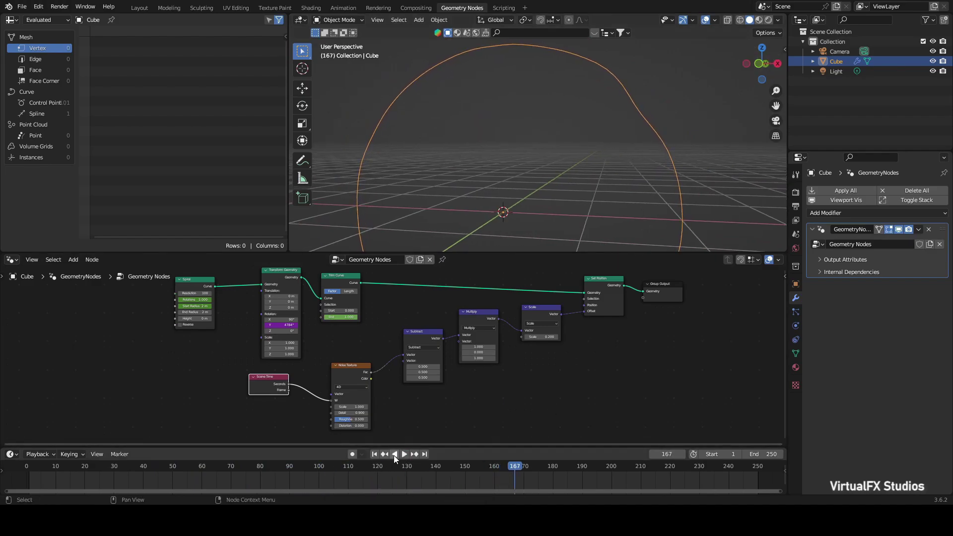
key("shift+Left")
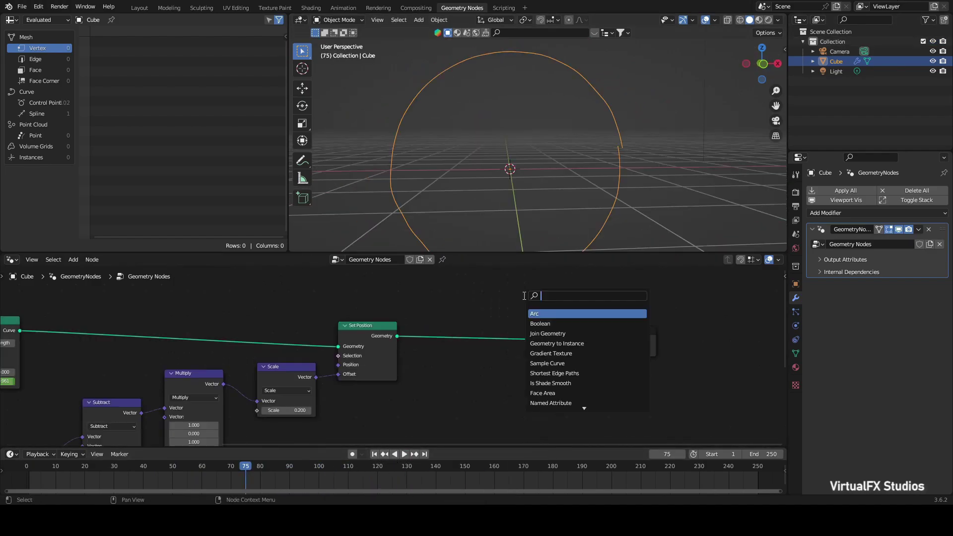
Insert a Curve to Mesh node before the Group Output
type("rve to")
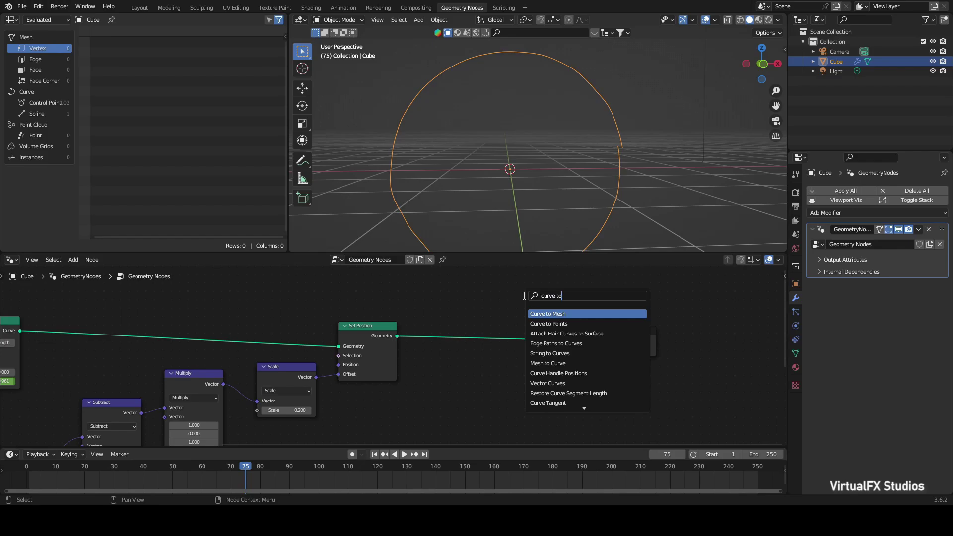
key("Return")
left_click(525, 324)
Add a Curve Circle node as the Profile Curve, forming a tube ring
key("shift+a")
type("cir")
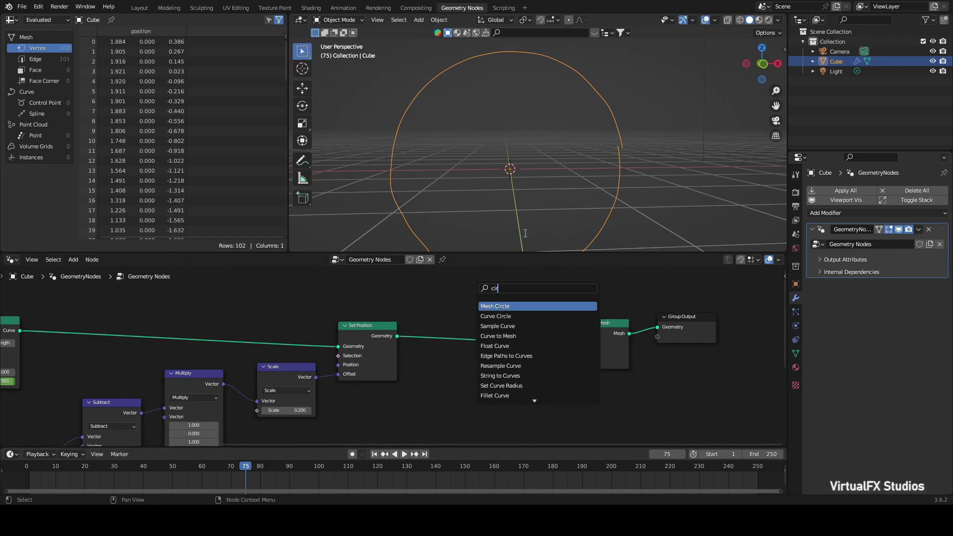
left_click(496, 316)
left_click(517, 399)
left_click_drag(522, 378, 570, 354)
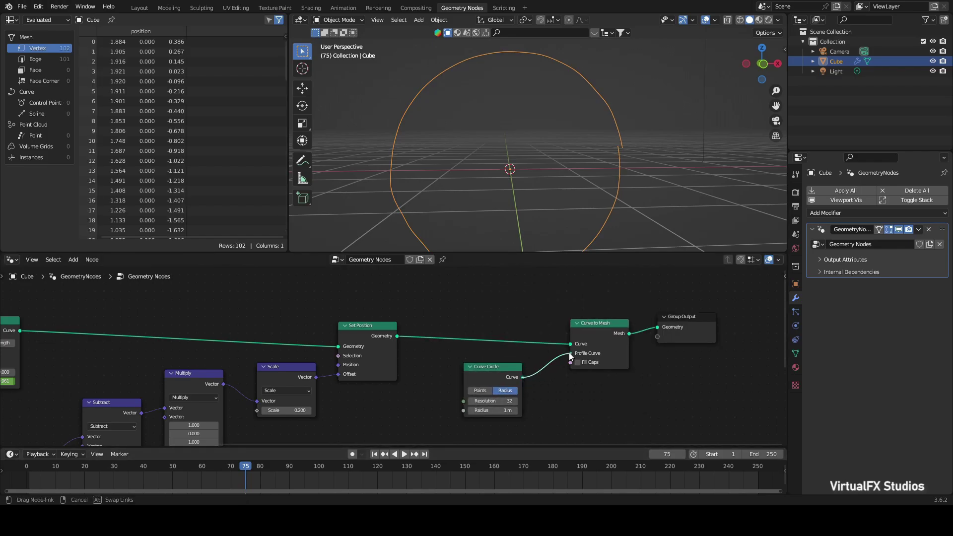
middle_click_drag(642, 165, 699, 130)
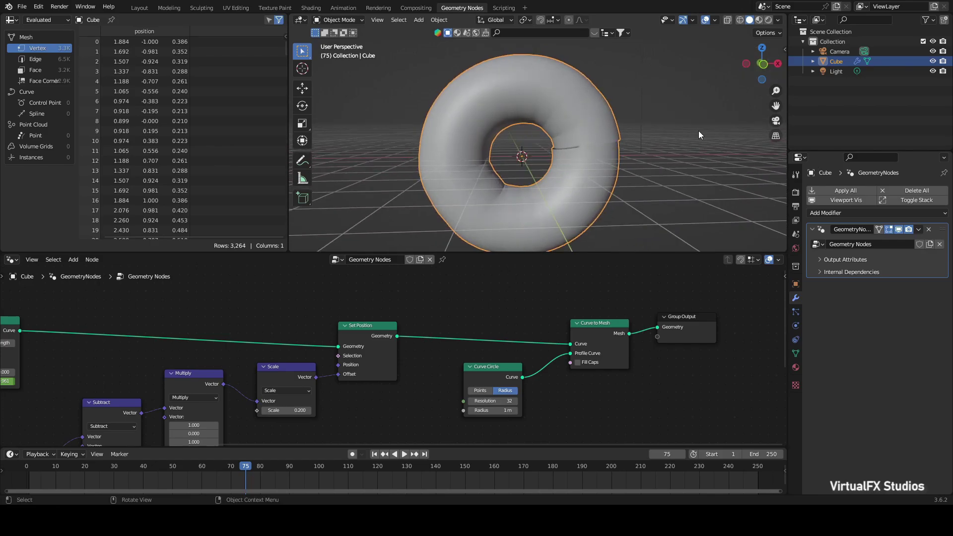
left_click_drag(576, 252, 581, 290)
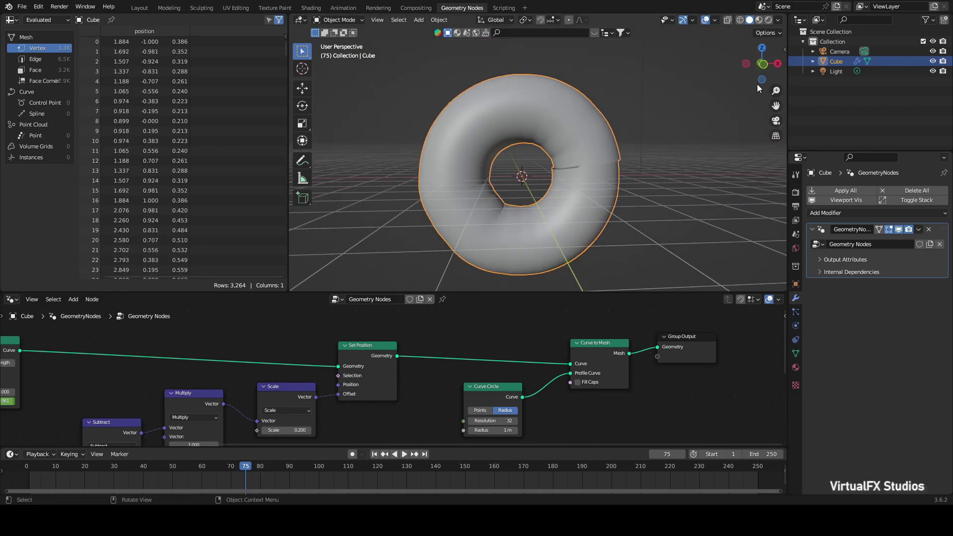
left_click_drag(758, 83, 762, 70)
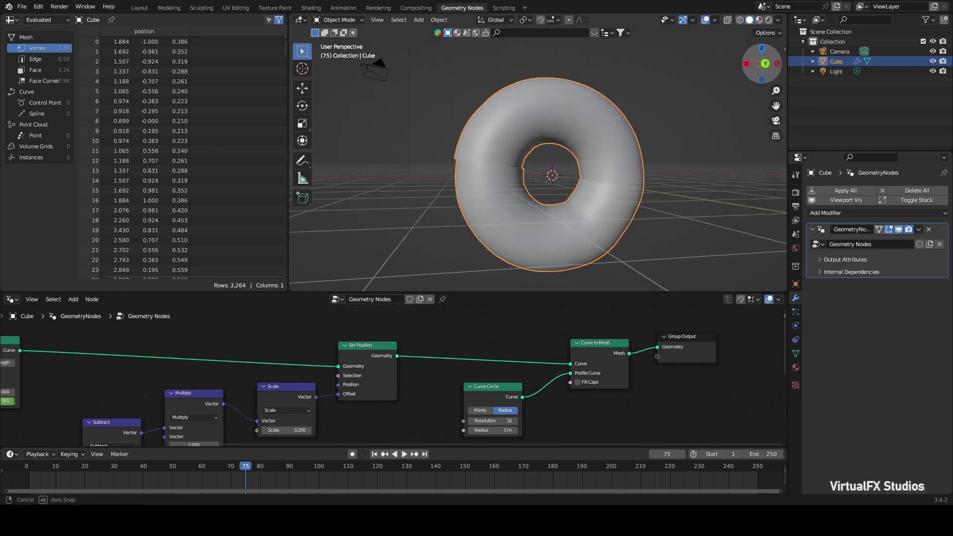
left_click_drag(762, 64, 762, 64)
scroll(618, 179, "up", 3)
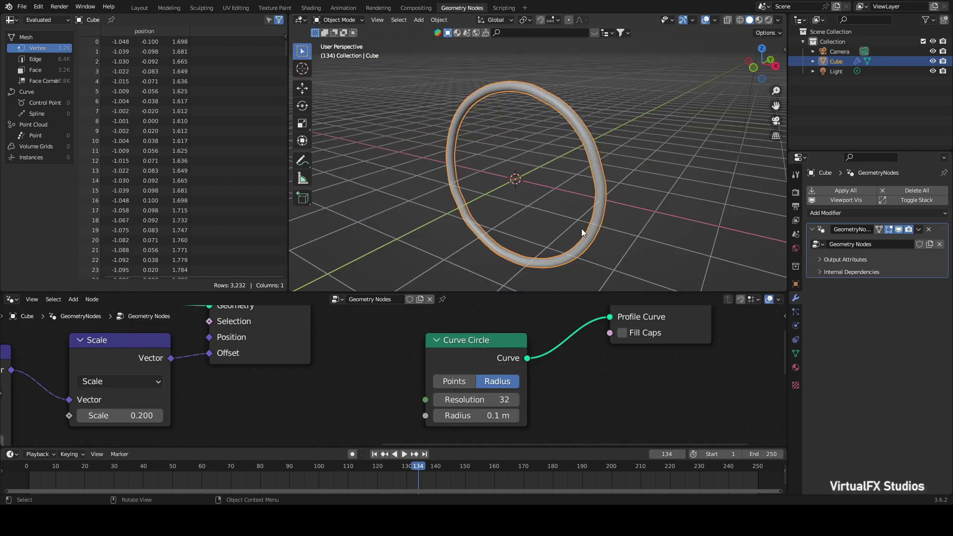
Set the Curve Circle radius to 0.01 m and scrub frames to watch the thin ring
left_click(498, 417)
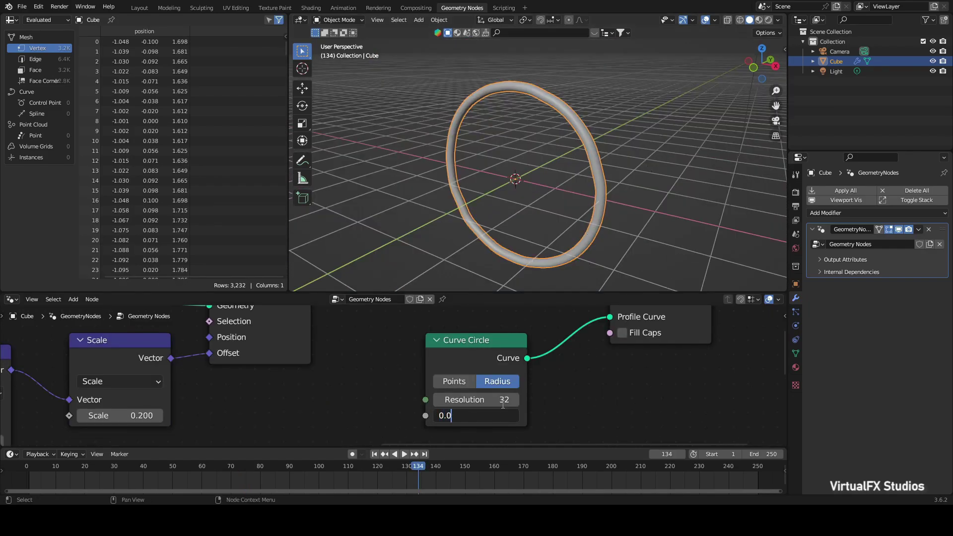
type("1")
key("Return")
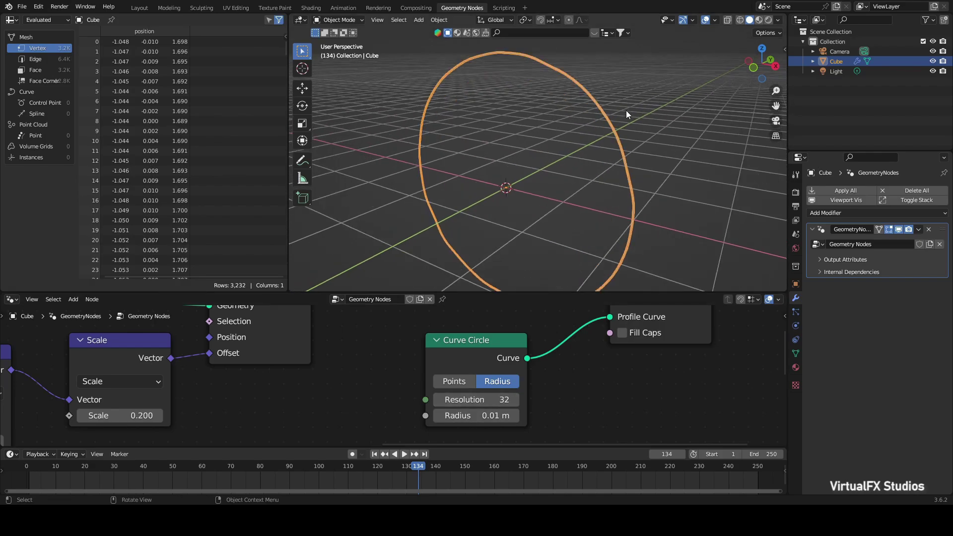
left_click_drag(763, 63, 762, 61)
scroll(694, 164, "down", 2)
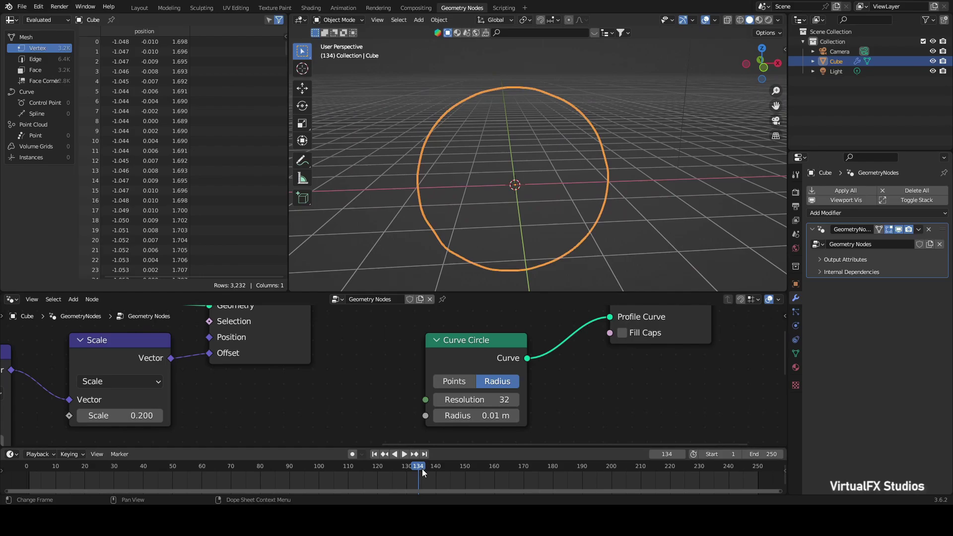
mouse_move(422, 469)
left_mouse_down()
mouse_move(26, 477)
mouse_move(290, 478)
left_mouse_up()
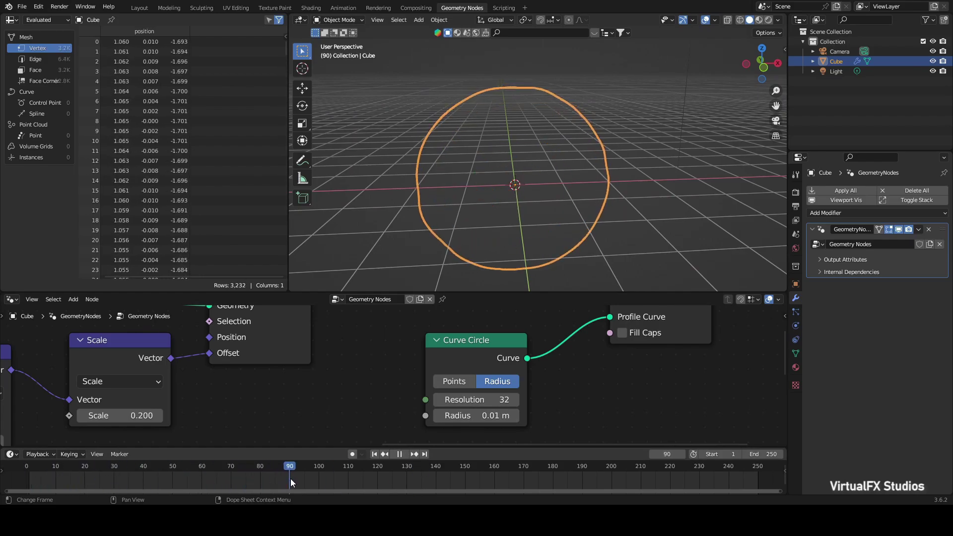
scroll(389, 405, "down", 1)
Insert a Transform Geometry node before the Group Output
scroll(379, 410, "down", 2)
key("shift+a")
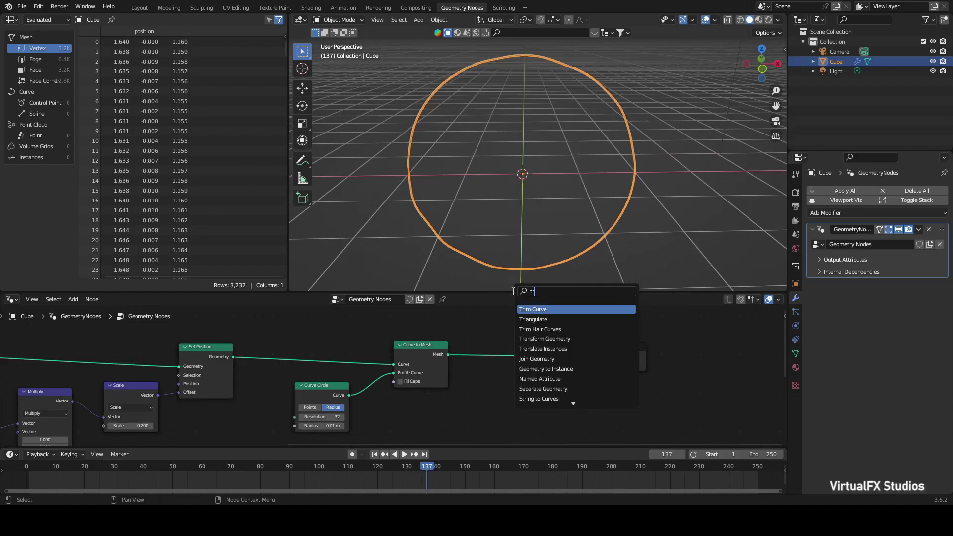
type("tra")
key("Return")
left_click(526, 324)
Keyframe Scale 1 at frame 140 and Scale 0 at frame 160
scroll(571, 308, "down", 1)
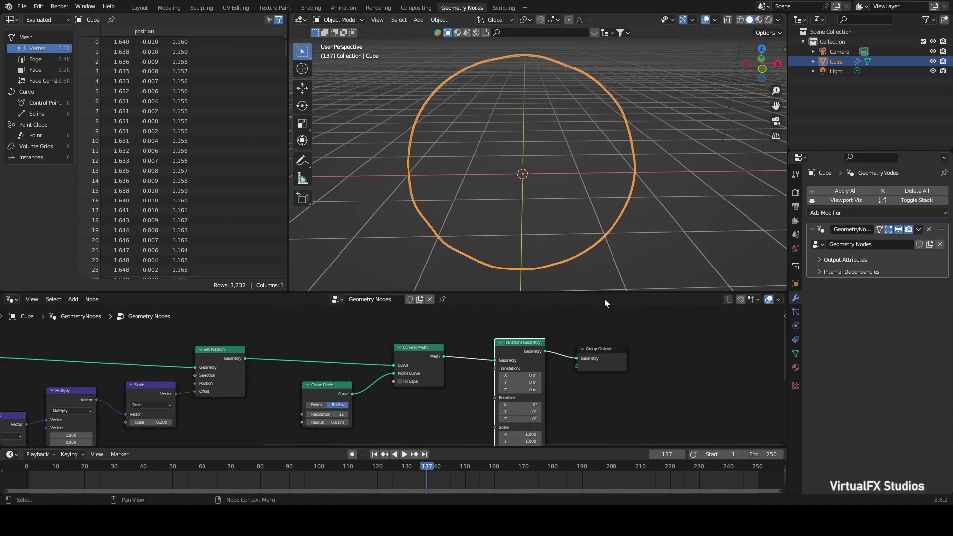
scroll(546, 357, "up", 5)
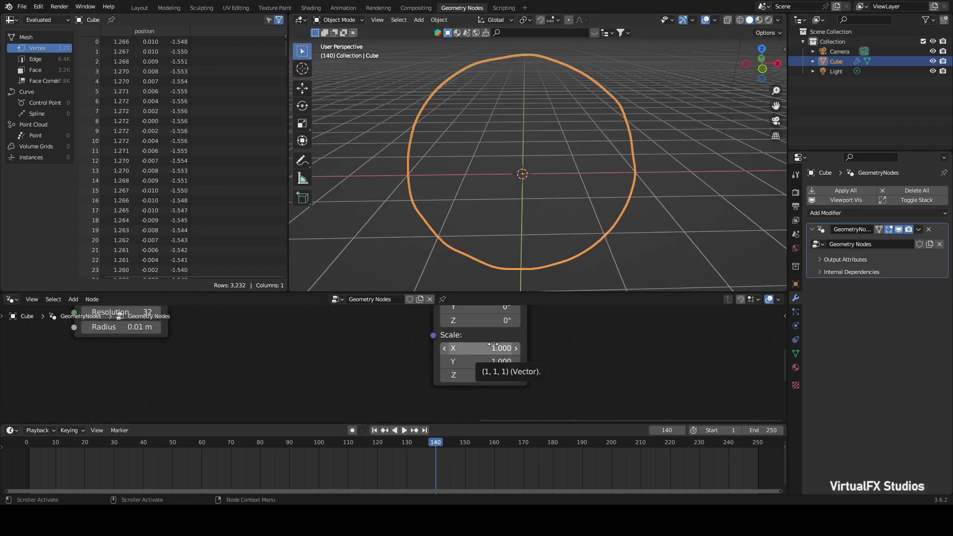
key("i")
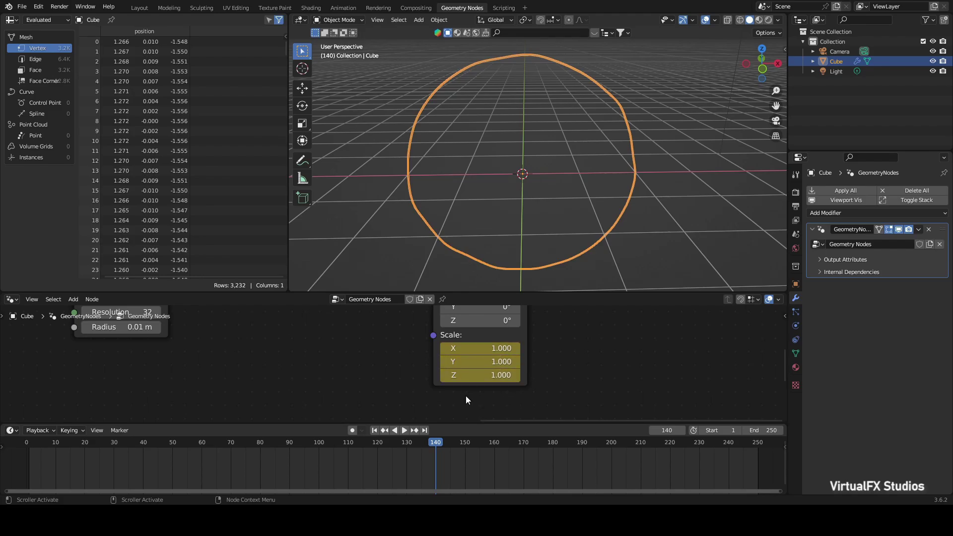
left_click_drag(436, 443, 493, 452)
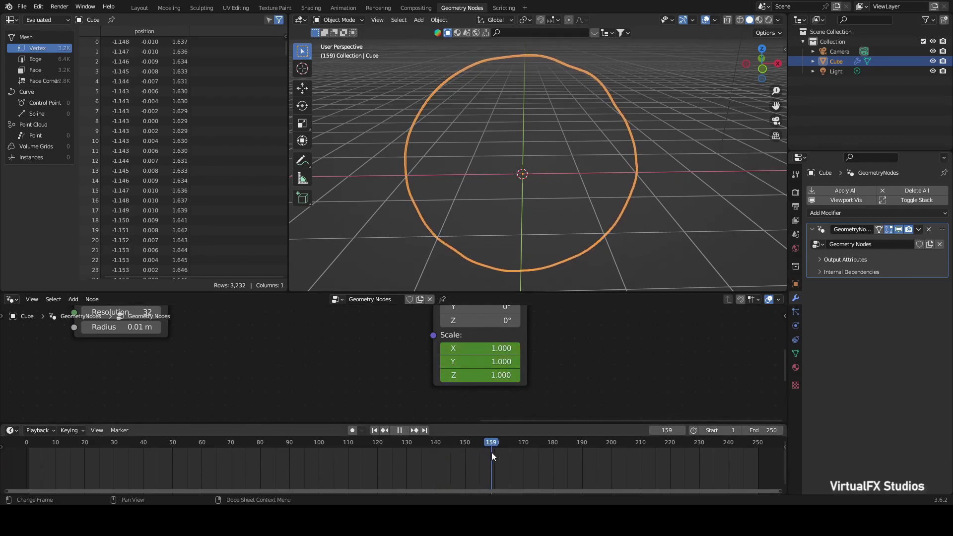
double_click(502, 348)
type("0")
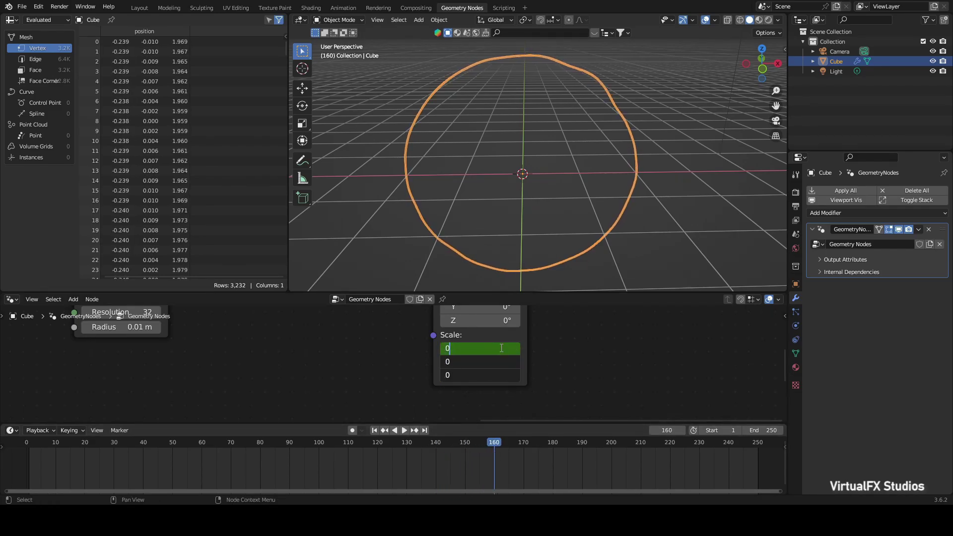
key("Return")
key("i")
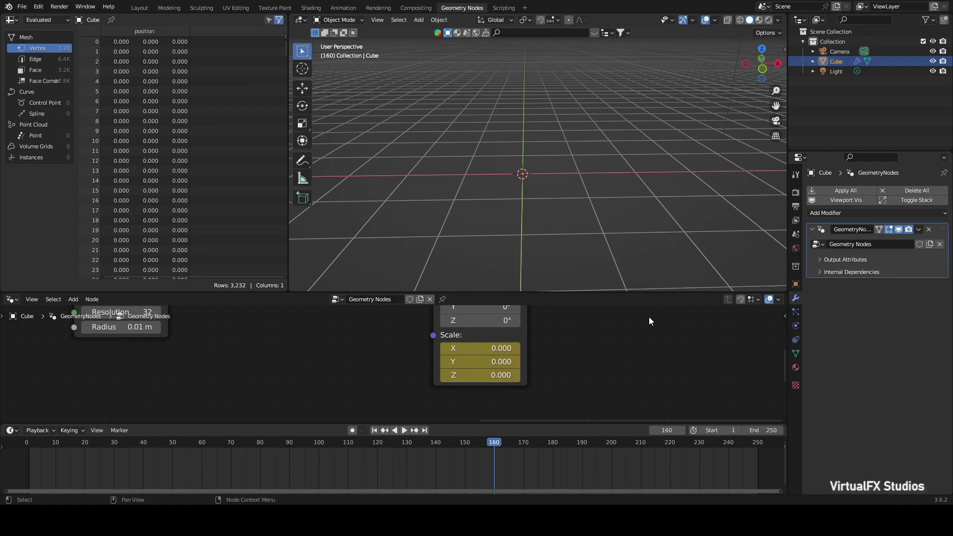
Play back the animation from frame 1 to watch the ring shrink away
key("Home")
key("shift+Left")
key("space")
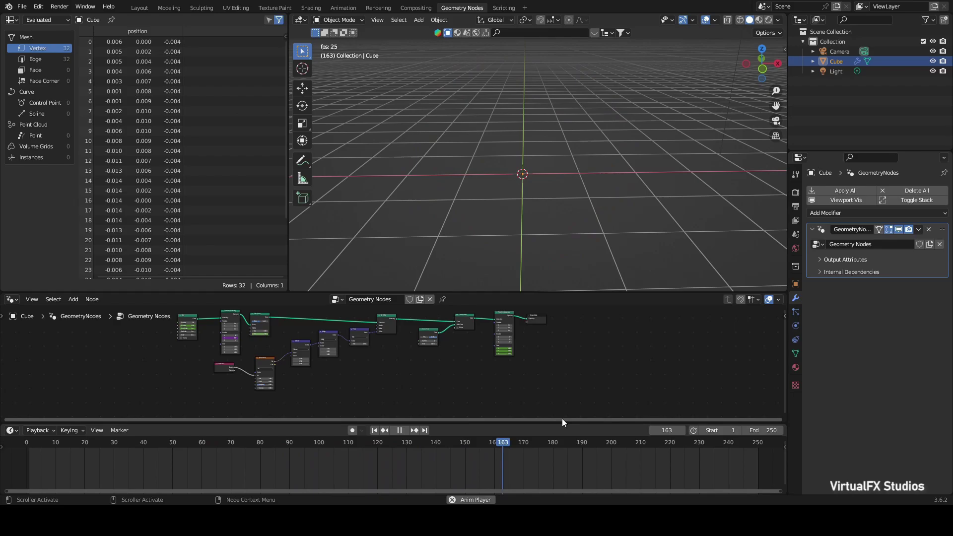
key("space")
mouse_move(569, 448)
left_mouse_down()
mouse_move(287, 451)
mouse_move(430, 453)
left_mouse_up()
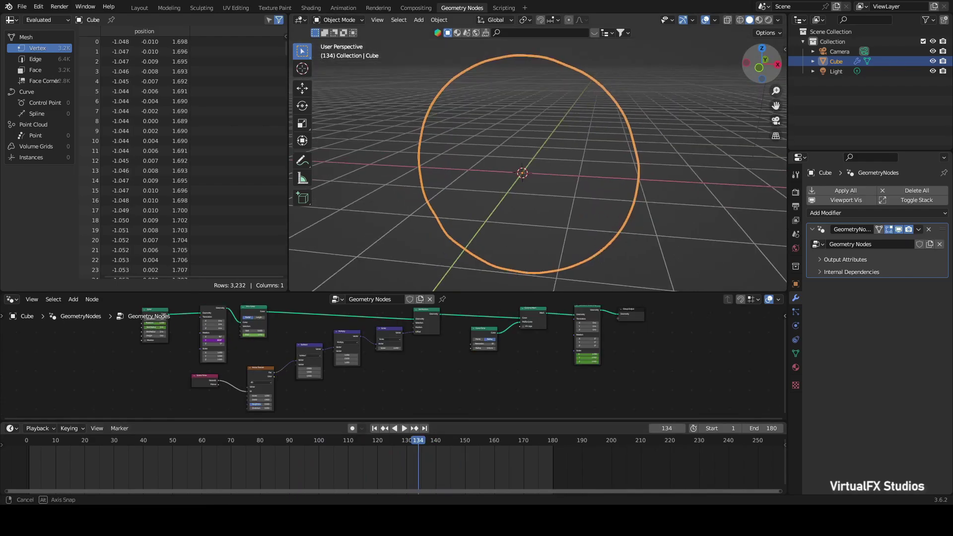
Add a particle system to the Cube with Use Modifier Stack enabled so it emits along the ring
left_click(796, 312)
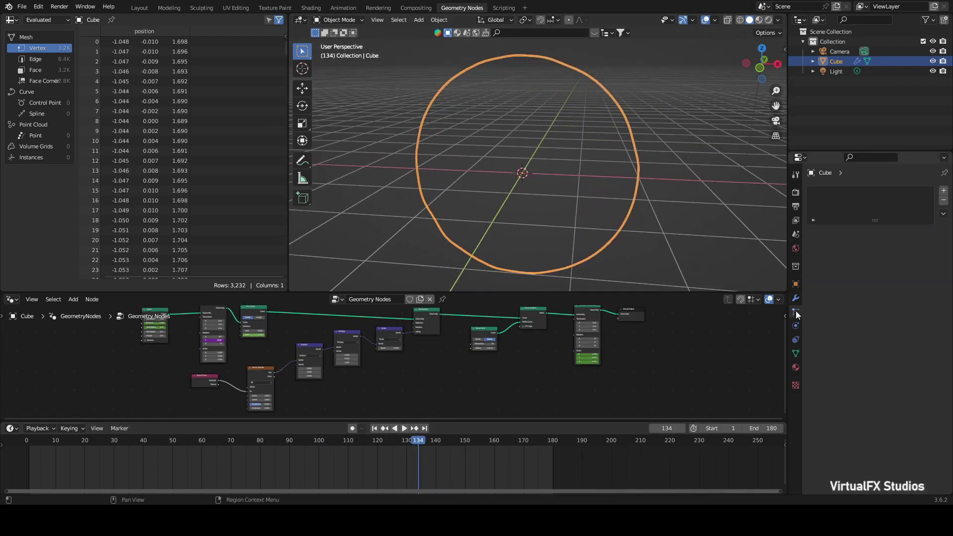
left_click(944, 191)
mouse_move(418, 442)
left_mouse_down()
mouse_move(105, 448)
mouse_move(245, 449)
mouse_move(132, 449)
mouse_move(228, 449)
left_mouse_up()
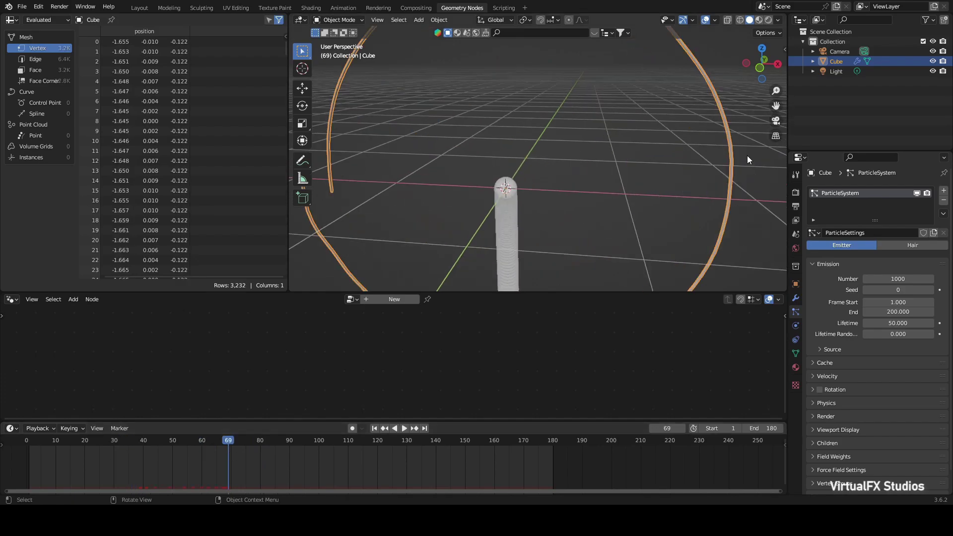
left_click_drag(764, 66, 774, 79)
left_click(825, 350)
scroll(824, 350, "down", 3)
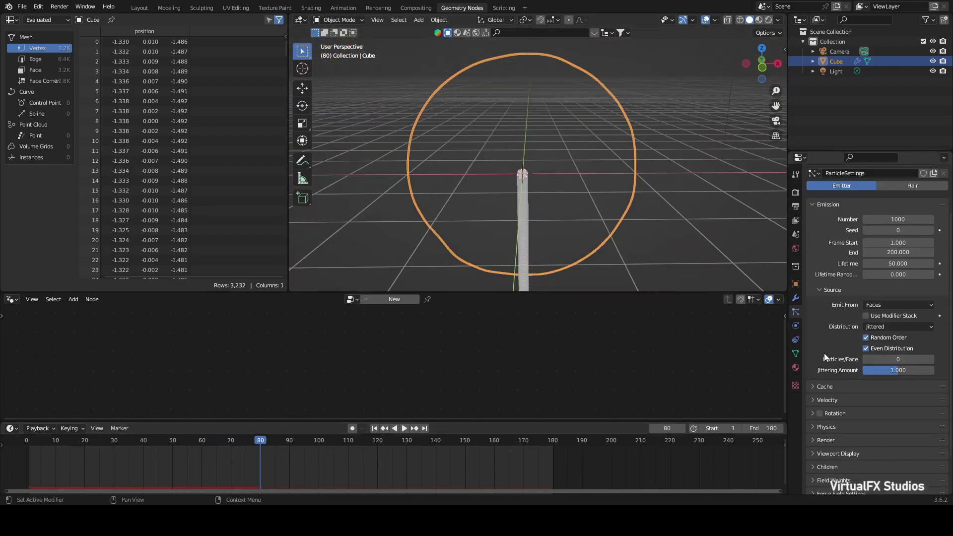
left_click(866, 316)
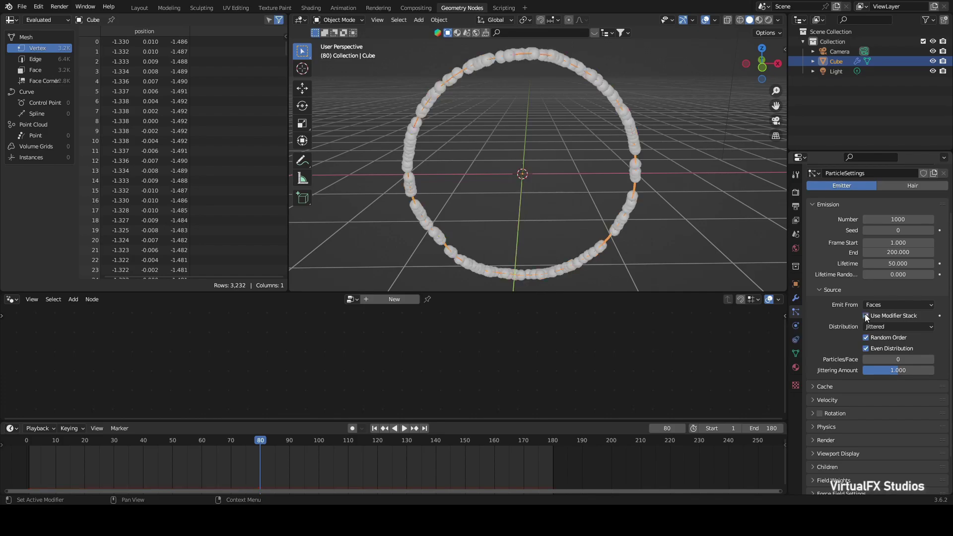
middle_click_drag(574, 180, 579, 317)
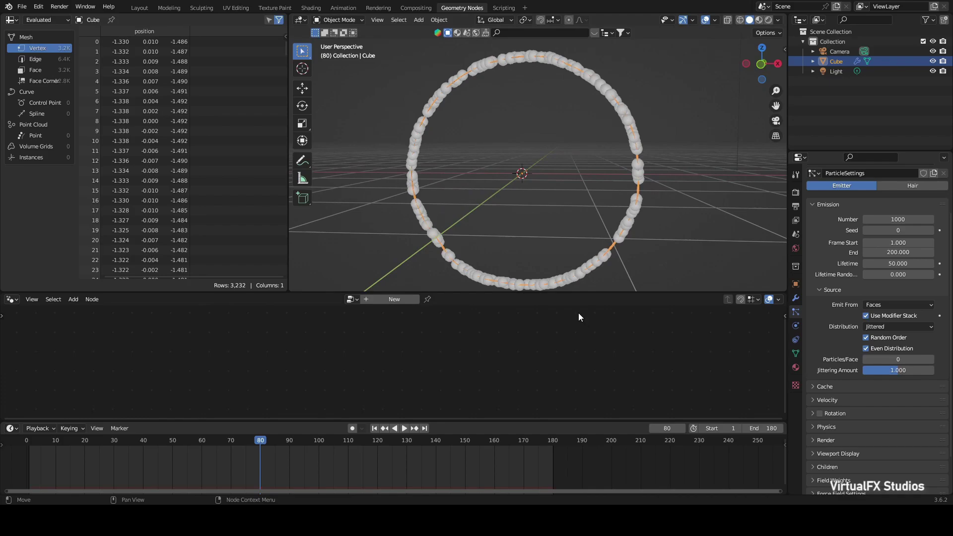
Set the particle emission end frame to 155 and preview the playback
left_click(404, 428)
left_click_drag(474, 453, 474, 457)
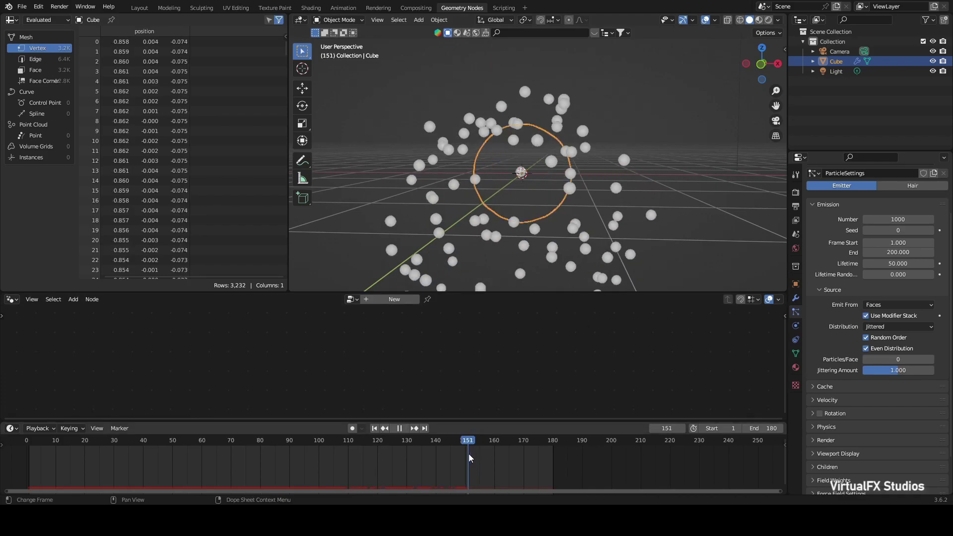
key("space")
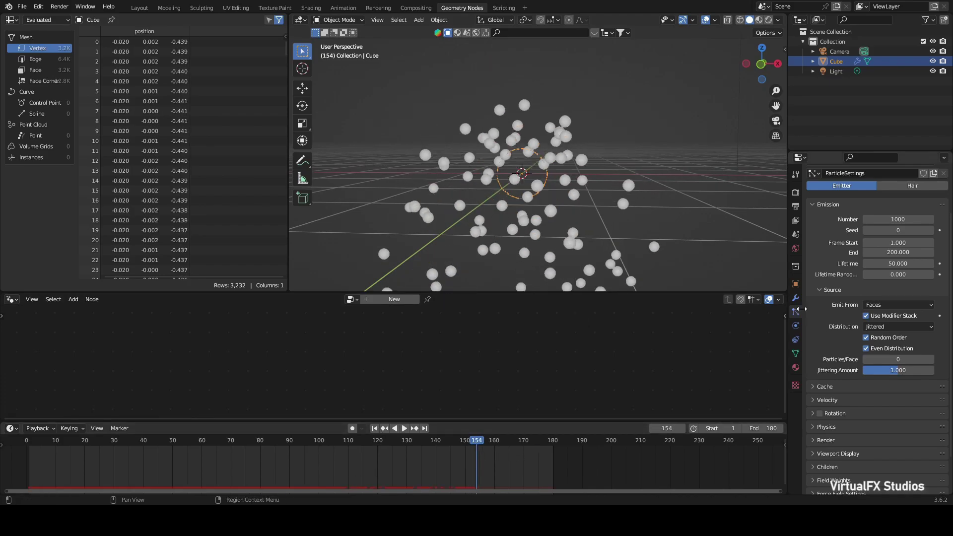
left_click(897, 254)
type("155.000")
key("Return")
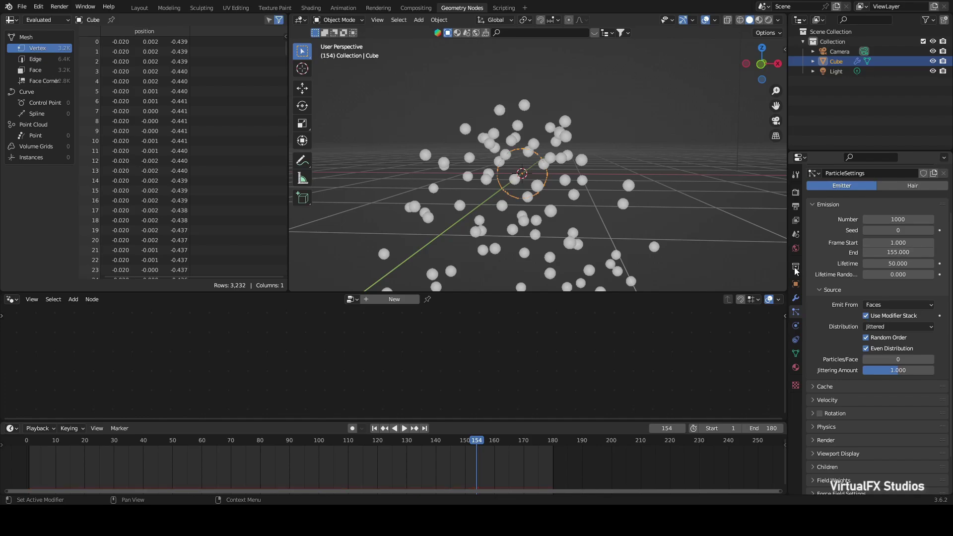
key("space")
mouse_move(478, 440)
left_mouse_down()
mouse_move(297, 457)
mouse_move(505, 454)
mouse_move(444, 457)
left_mouse_up()
key("space")
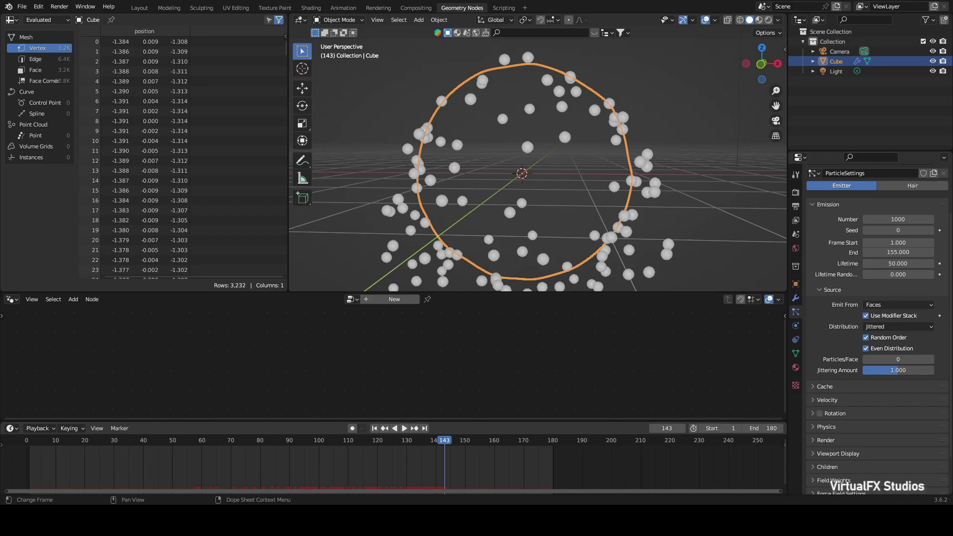
Set the particle tangent velocity to 7 m/s and replay from the first frame
scroll(826, 390, "down", 3)
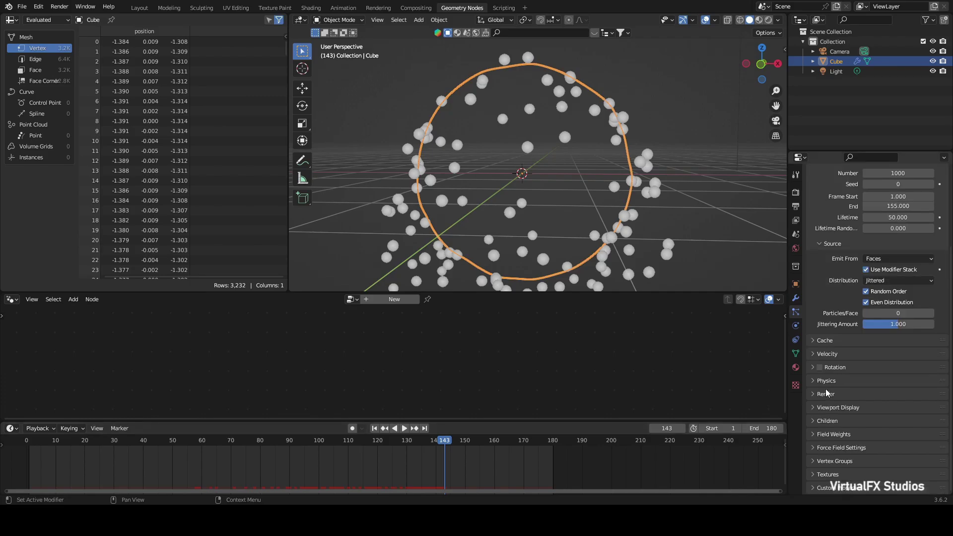
left_click(813, 354)
scroll(842, 353, "down", 1)
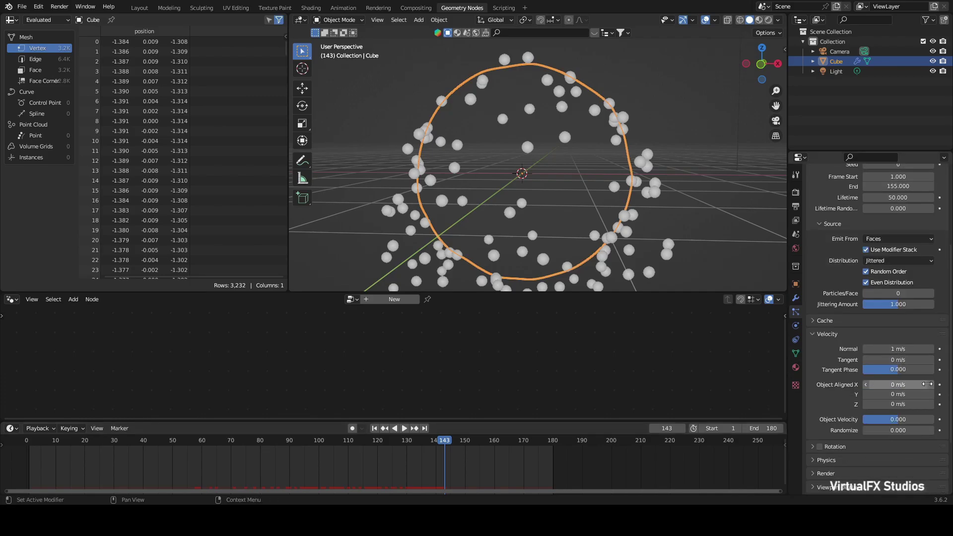
left_click(898, 359)
type("7")
key("Return")
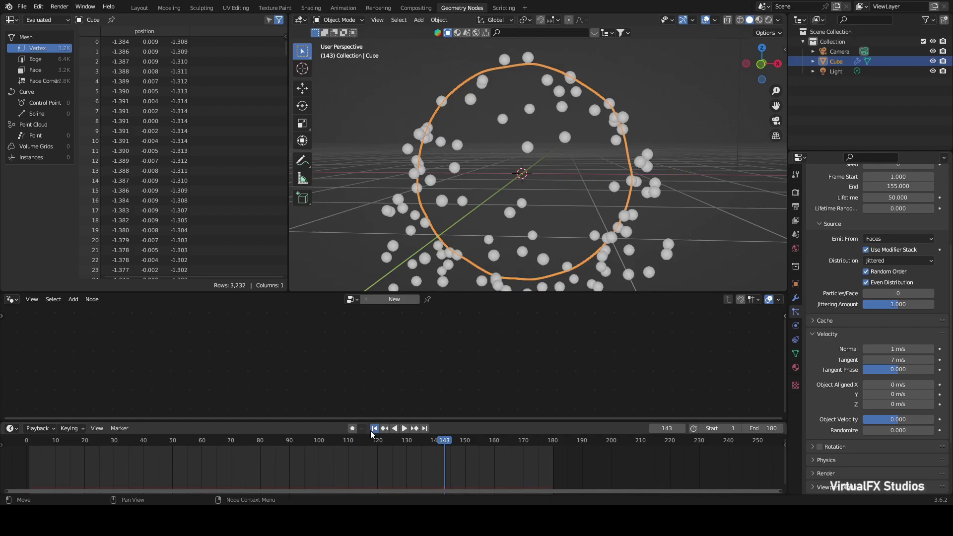
left_click(374, 428)
left_click(403, 428)
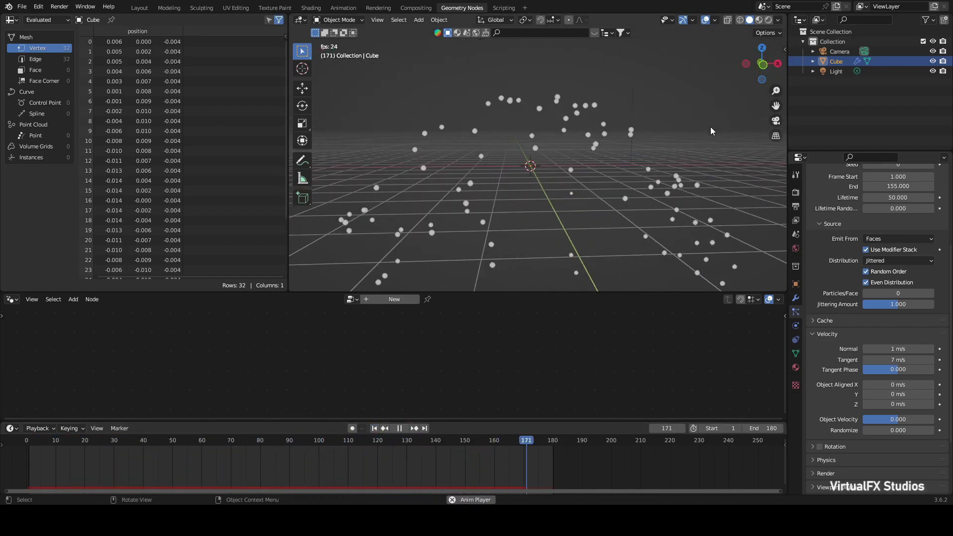
key("space")
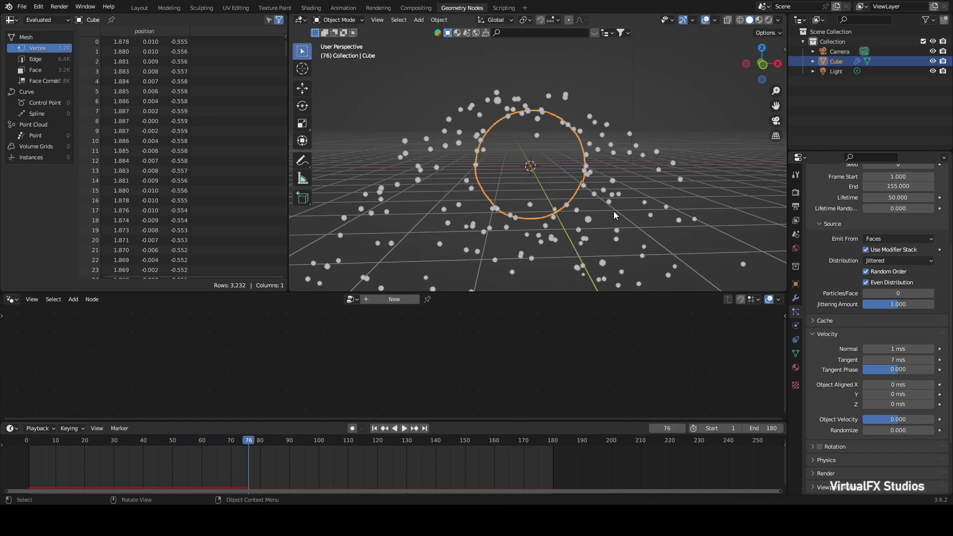
Zoom in on the particle ring and save the scene as 'dr strange.blend'
scroll(614, 210, "down", 1)
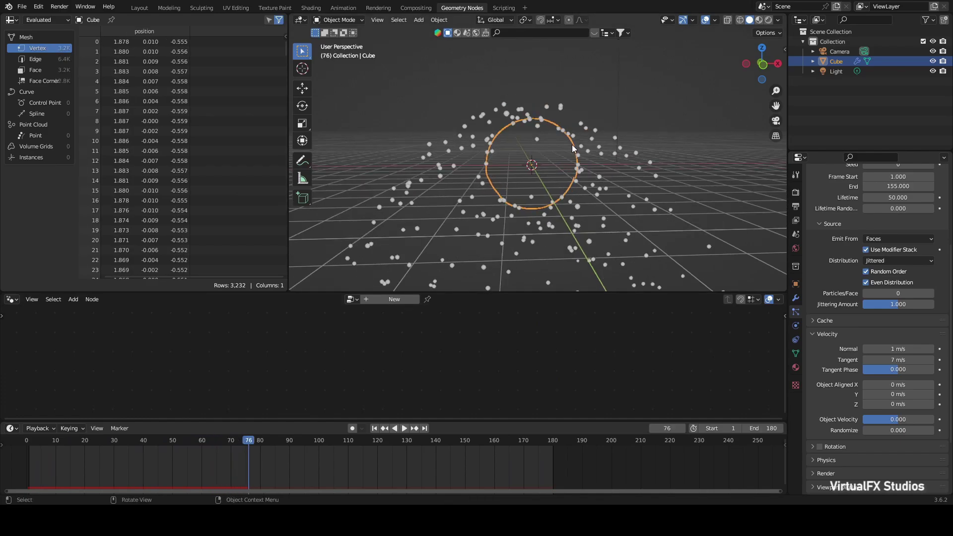
scroll(573, 143, "up", 1)
scroll(574, 151, "up", 1)
scroll(579, 193, "up", 2)
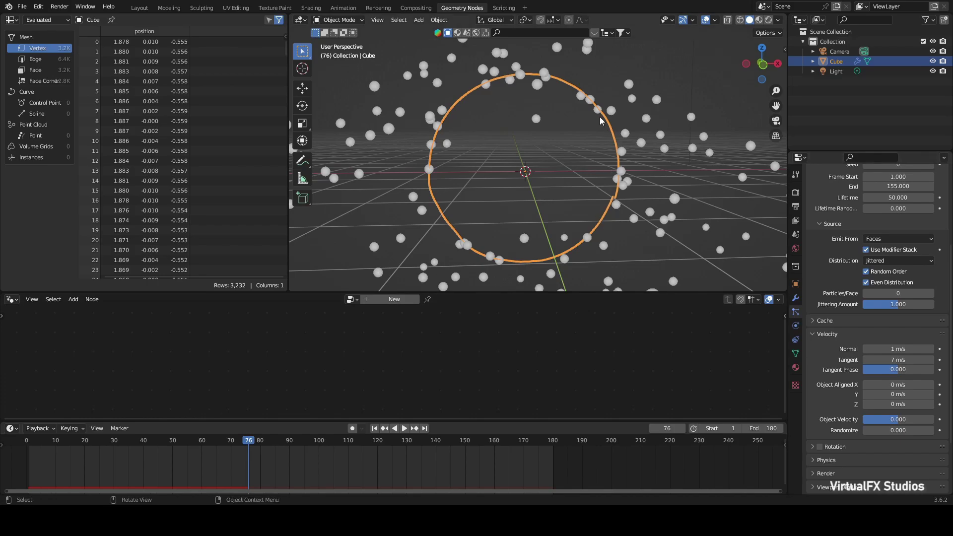
scroll(609, 128, "up", 2)
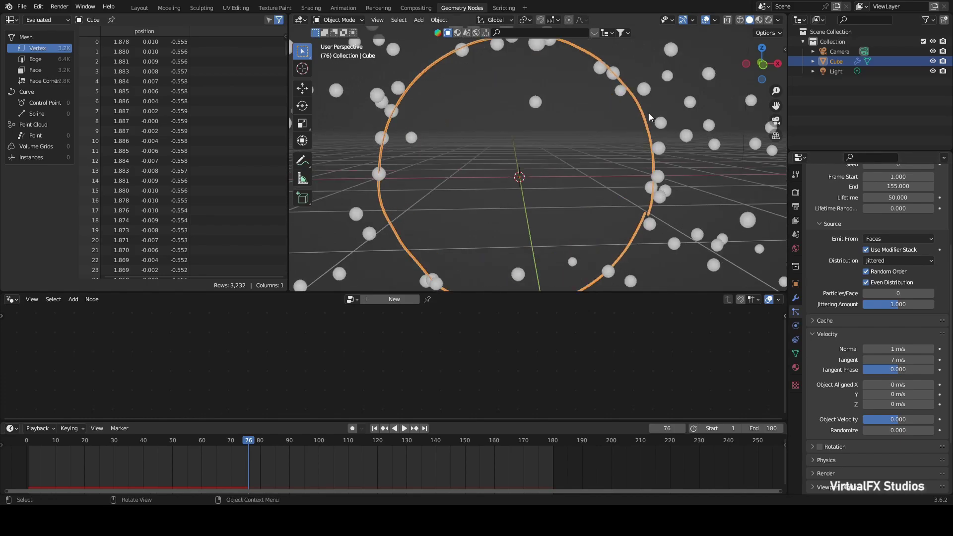
scroll(575, 228, "down", 2)
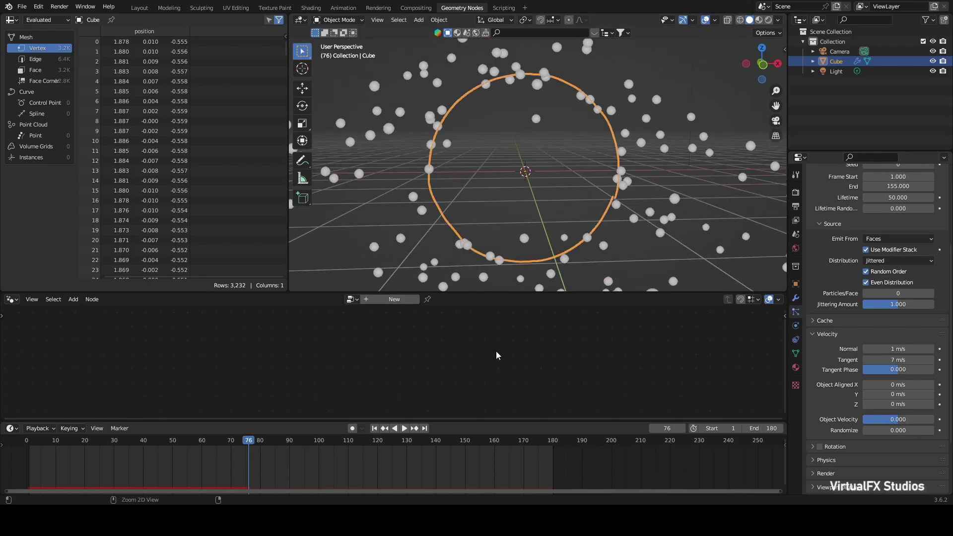
key("ctrl+s")
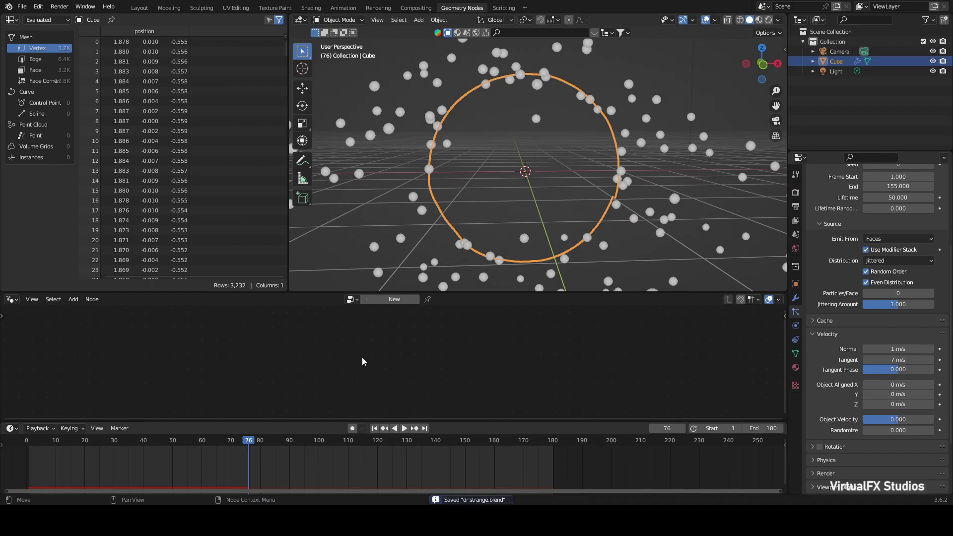
Show the GeometryNodes modifier's tree with all nodes framed, and save the file
left_click(795, 298)
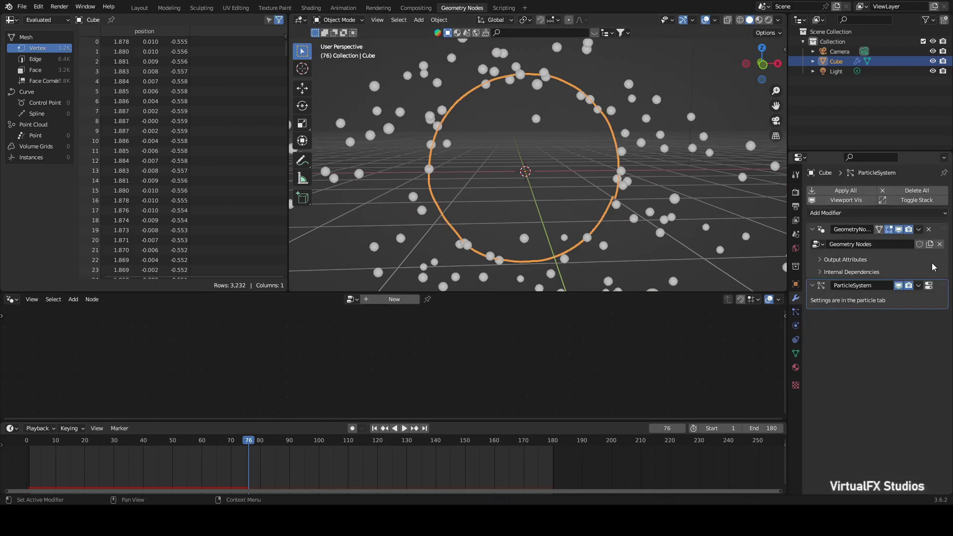
left_click(819, 226)
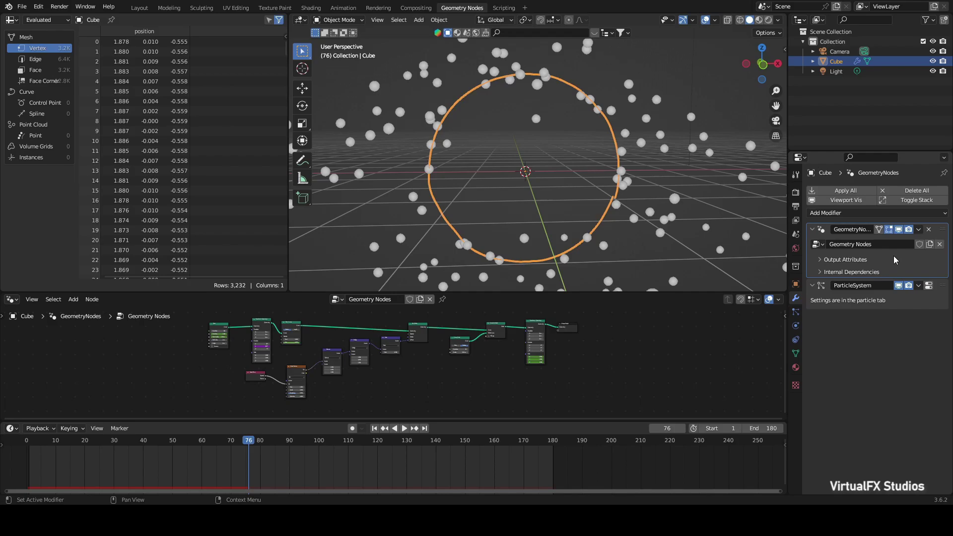
scroll(471, 382, "down", 1)
key("ctrl+s")
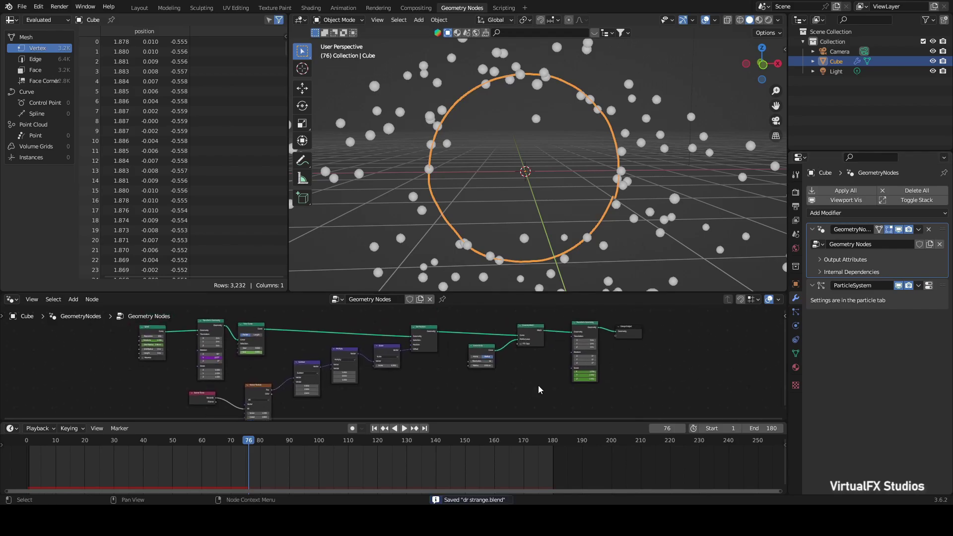
key("Home")
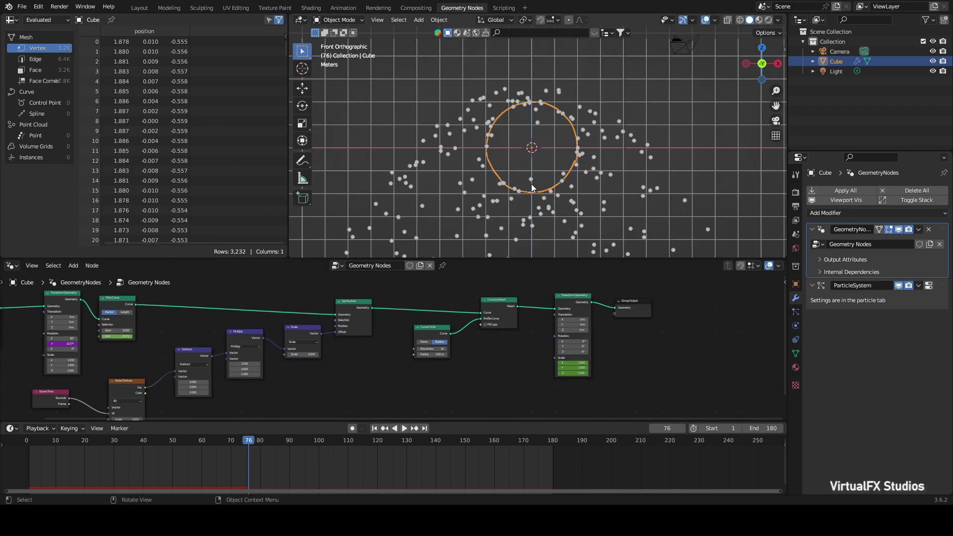
key("shift+a")
Add a Plane, move it below the ring, and scale it up into a large floor
left_click(588, 184)
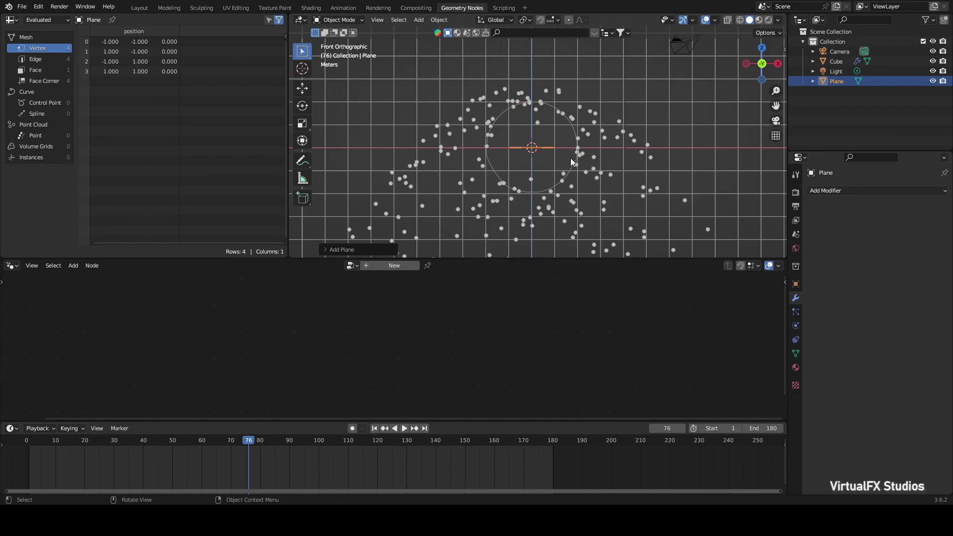
middle_click_drag(570, 158, 546, 124)
key("g")
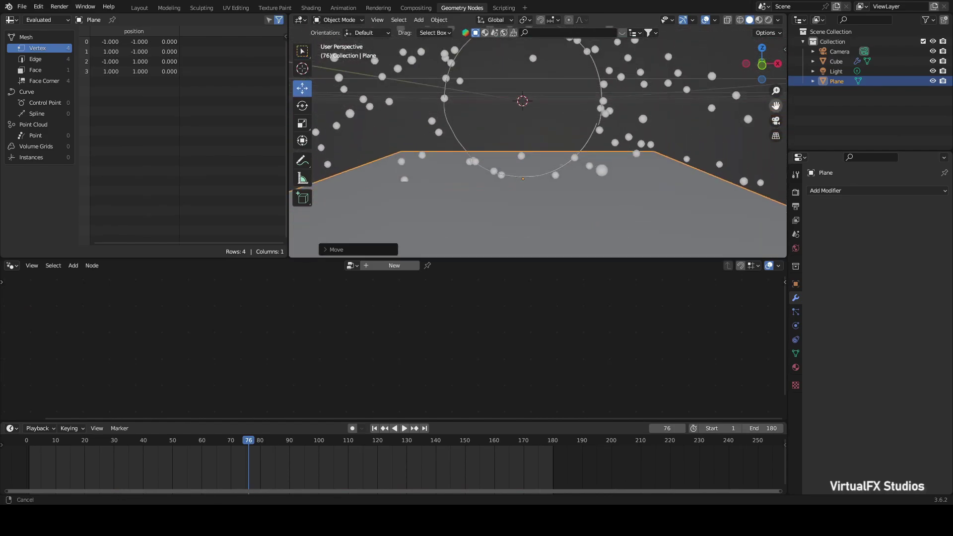
middle_click_drag(767, 136, 713, 179)
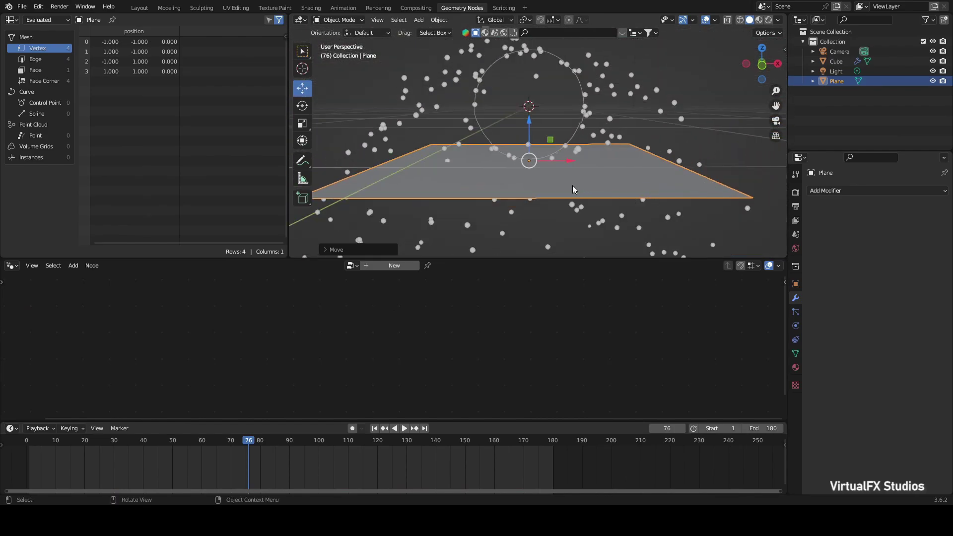
left_click_drag(762, 64, 759, 87)
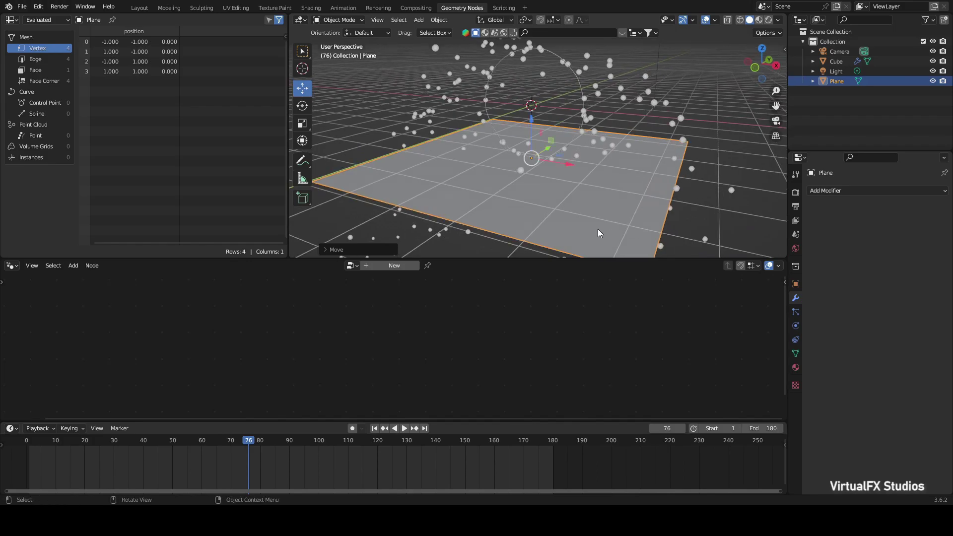
key("s")
left_click(715, 202)
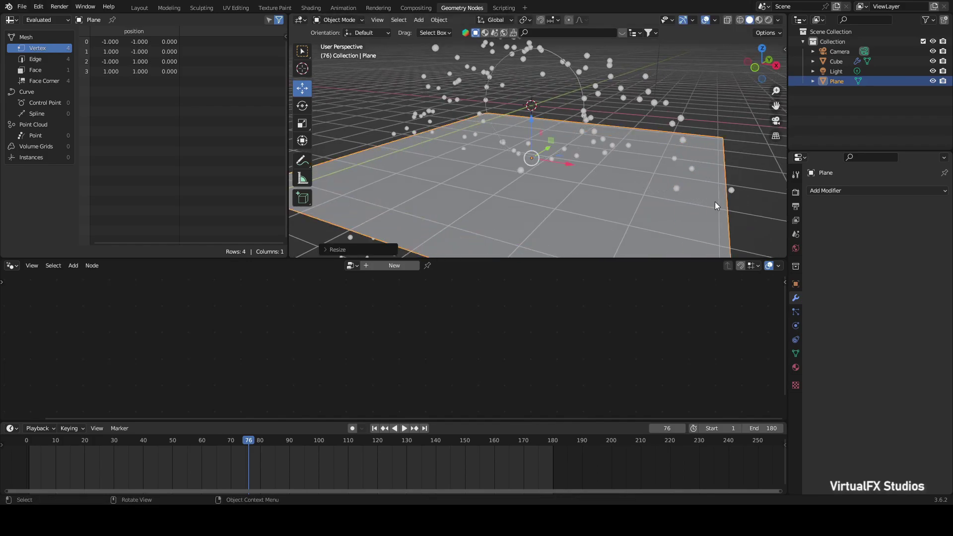
left_click_drag(783, 74, 777, 55)
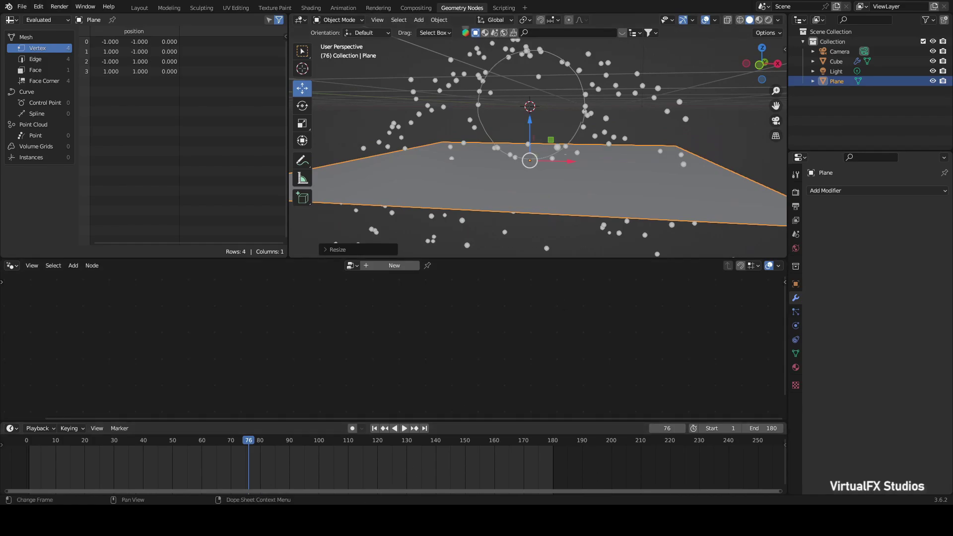
scroll(599, 188, "up", 2)
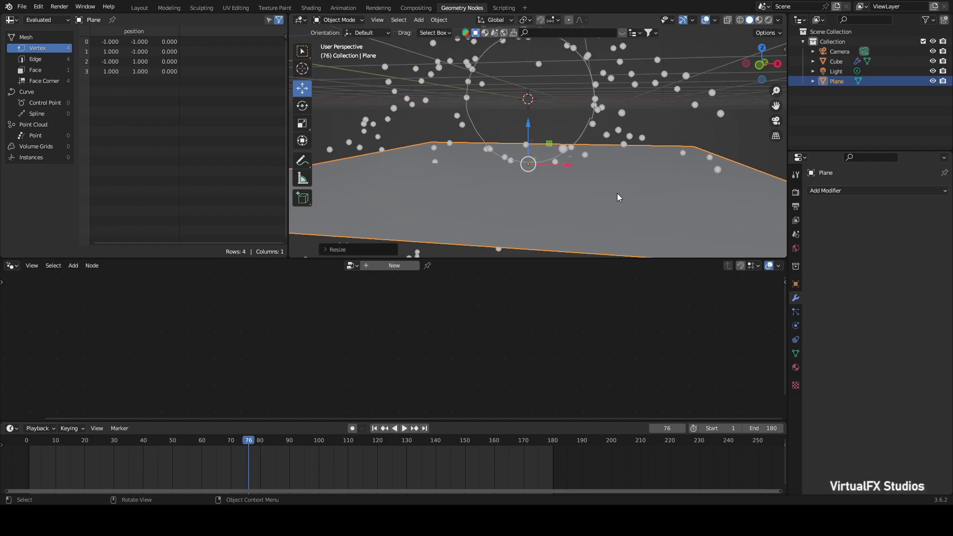
Enable Collision physics on the plane and play the animation to watch particles hit it
left_click(796, 353)
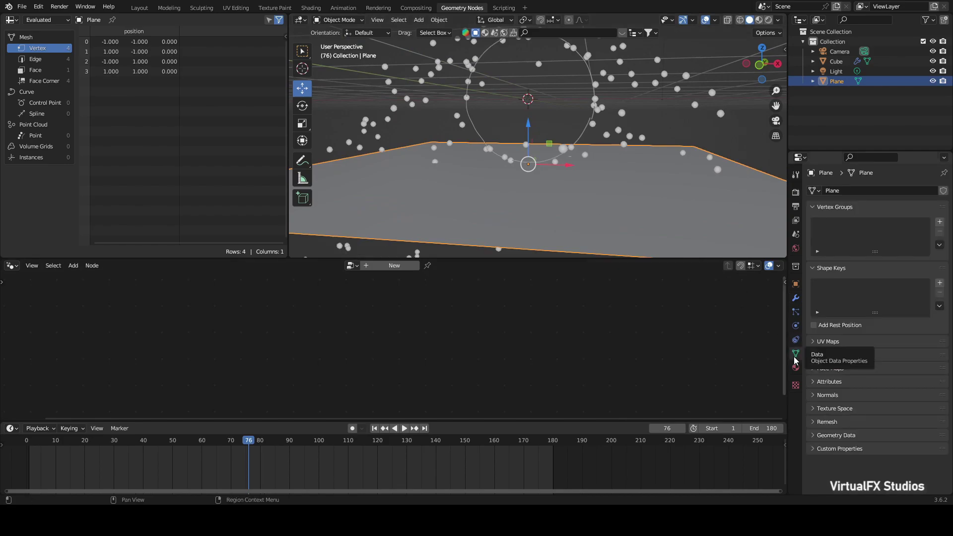
left_click(796, 372)
left_click(796, 340)
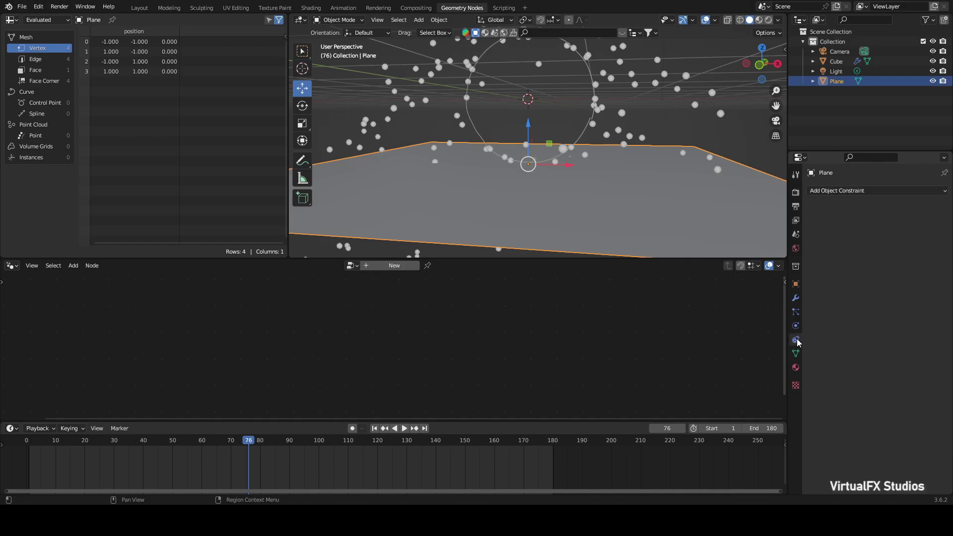
left_click(796, 326)
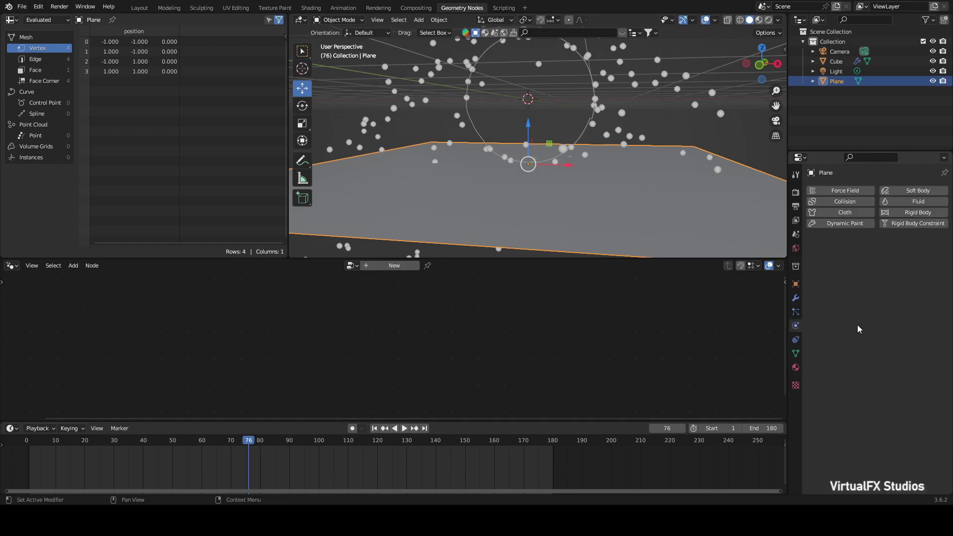
left_click(847, 202)
left_click(376, 432)
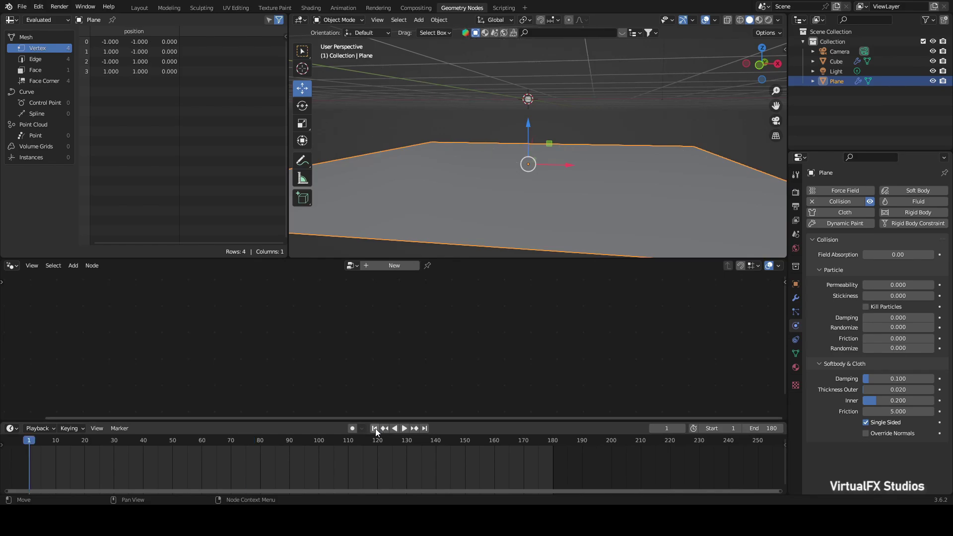
left_click(405, 428)
left_click_drag(759, 79, 764, 64)
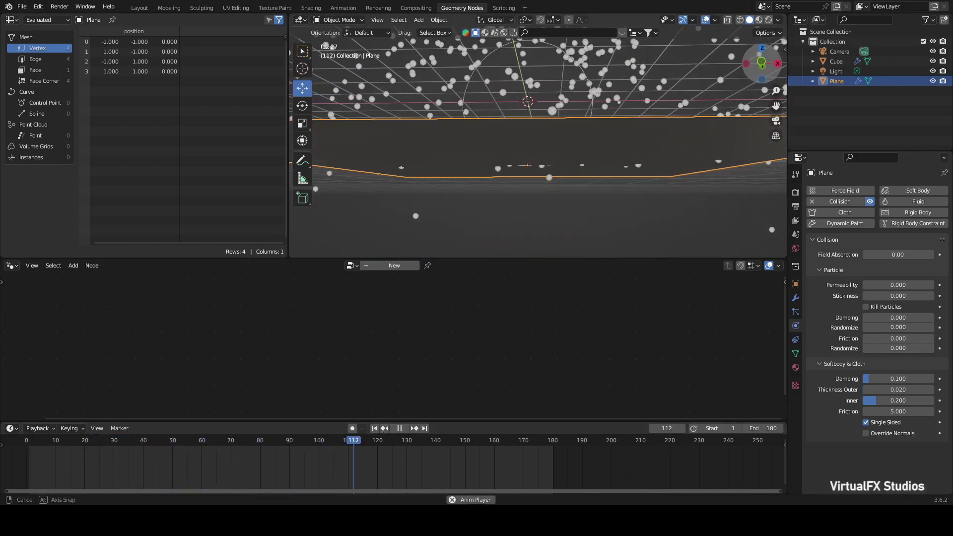
Raise the plane's collision particle damping to 1.0, replay to check, and save
mouse_move(824, 323)
left_mouse_down()
mouse_move(874, 329)
mouse_move(850, 348)
mouse_move(906, 348)
left_mouse_up()
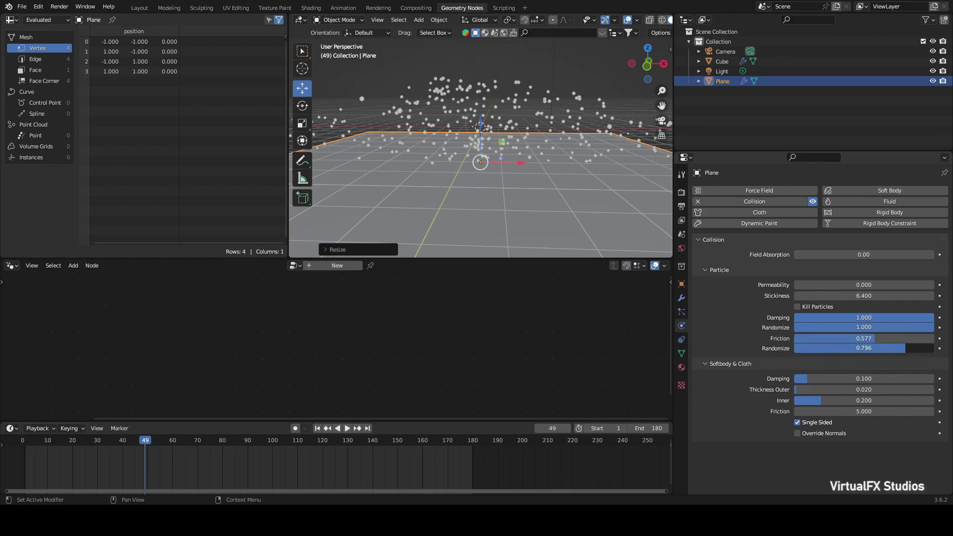
key("shift+Left")
left_click(347, 428)
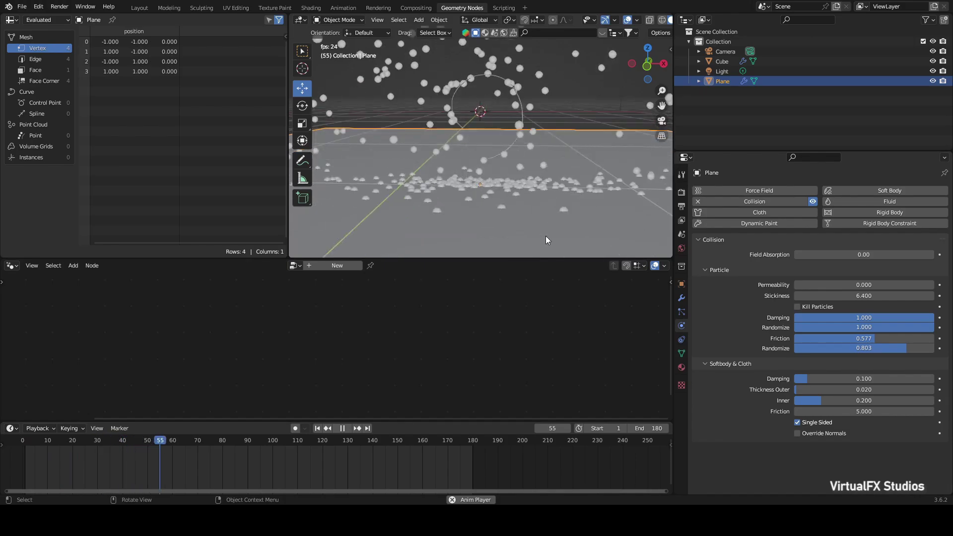
mouse_move(648, 63)
left_mouse_down()
mouse_move(621, 75)
mouse_move(625, 63)
mouse_move(573, 164)
left_mouse_up()
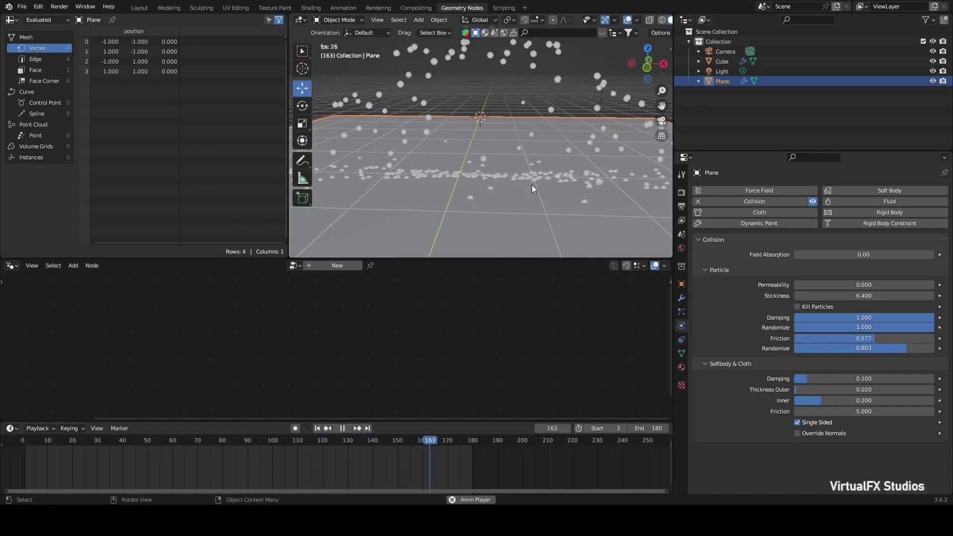
key("ctrl+s")
key("space")
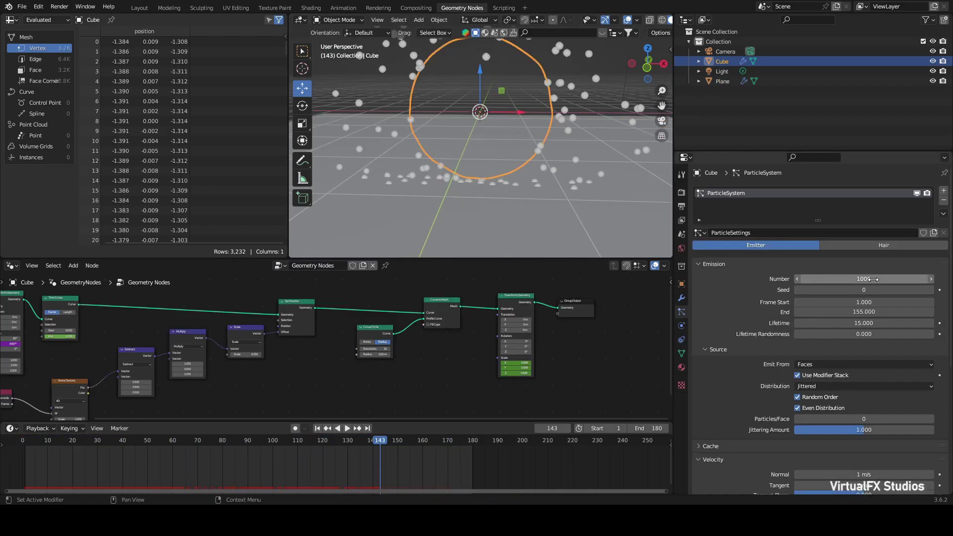
Raise the emitted particle count to 10000 and preview the denser animation
double_click(864, 279)
type("0")
key("Return")
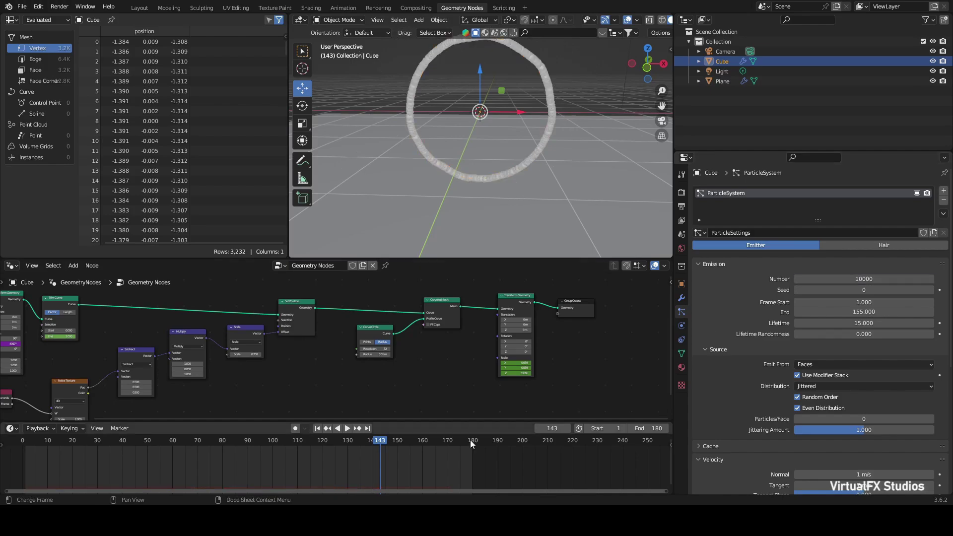
key("space")
left_click_drag(648, 63, 646, 74)
key("Escape")
Clear the tangent velocity to 0 and raise Object Velocity slightly to 0.300
scroll(763, 313, "down", 8)
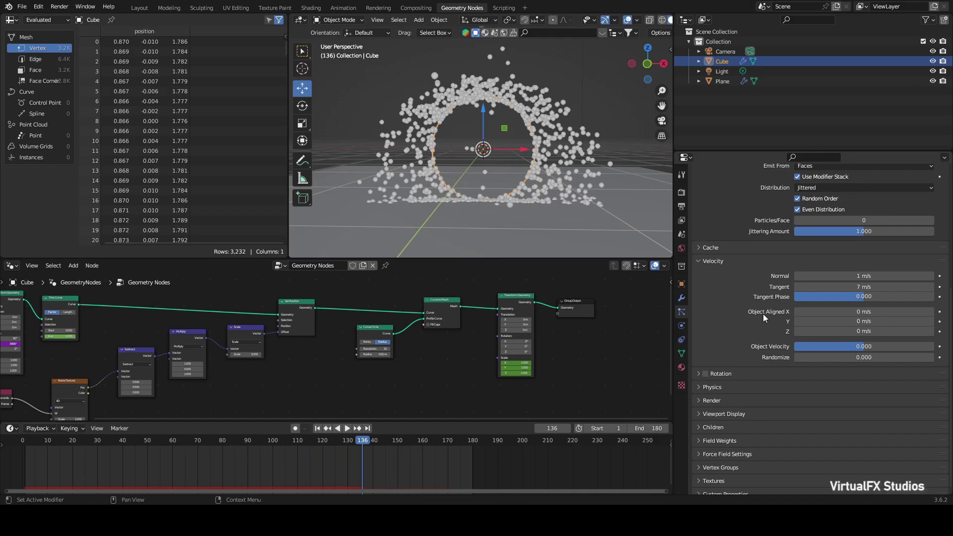
left_click_drag(794, 288, 810, 289)
left_click(809, 290)
type("0")
key("Return")
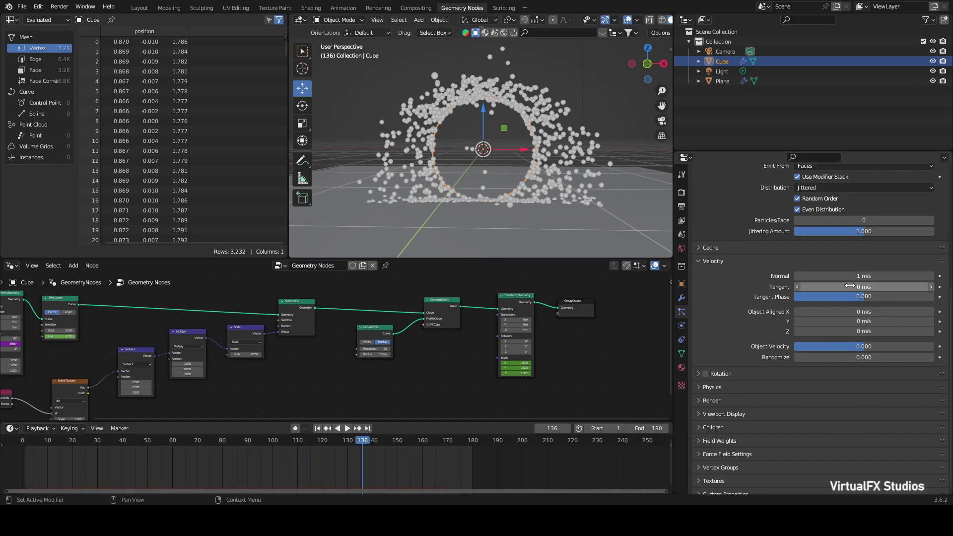
left_click_drag(861, 352, 879, 351)
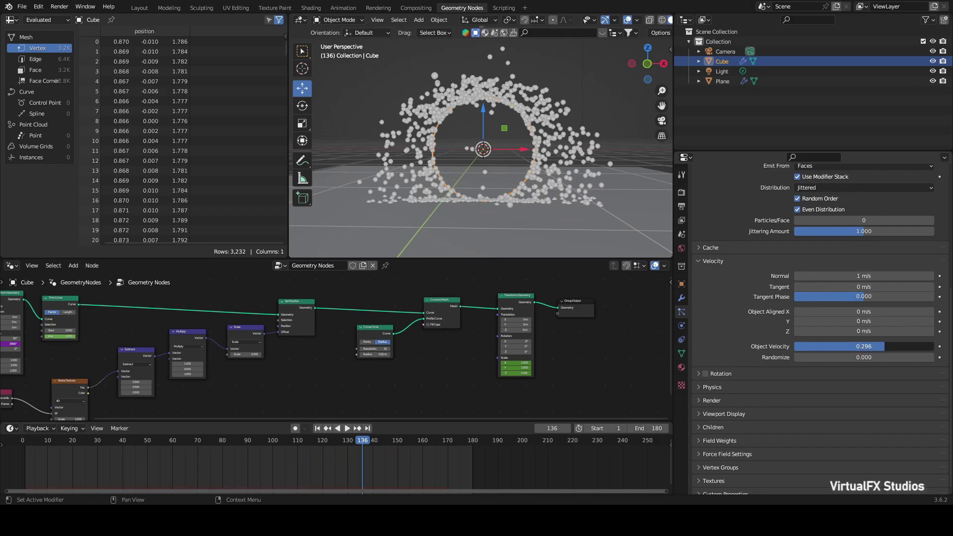
Save 'dr strange.blend' and replay the particle animation from frame 1
key("ctrl+s")
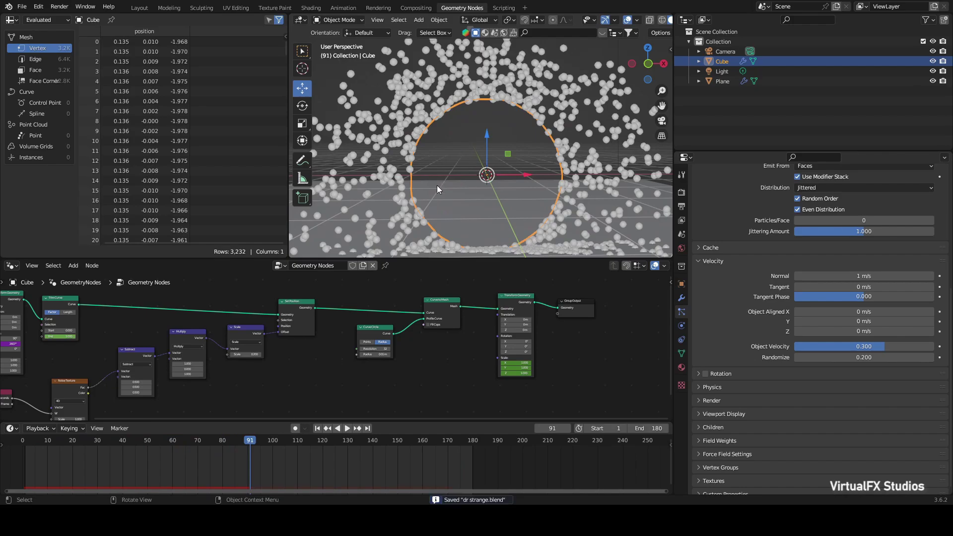
scroll(445, 175, "down", 3)
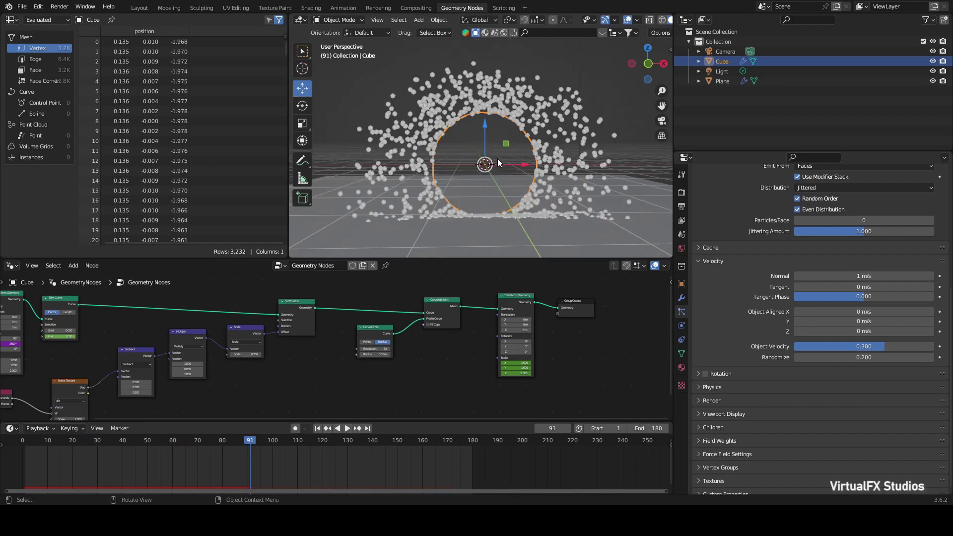
scroll(487, 133, "up", 2)
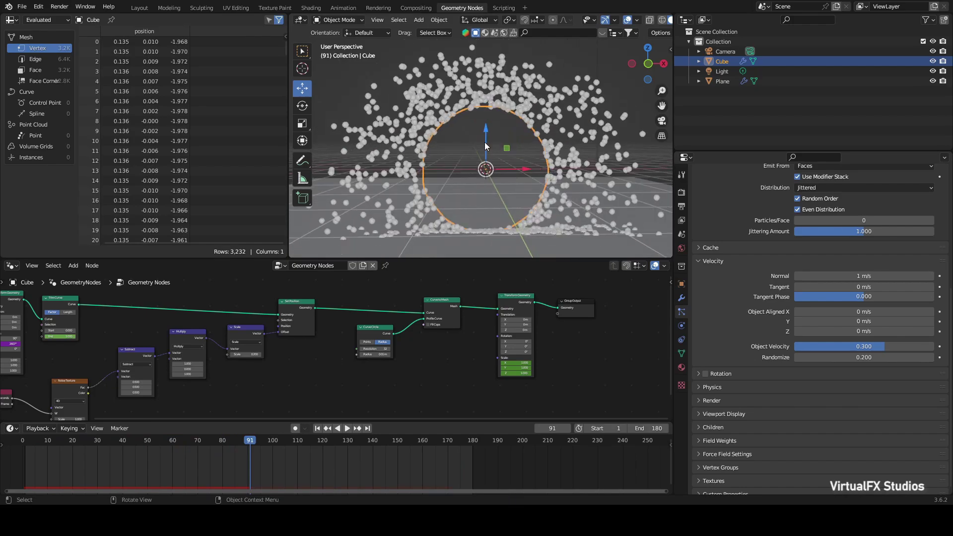
left_click(318, 428)
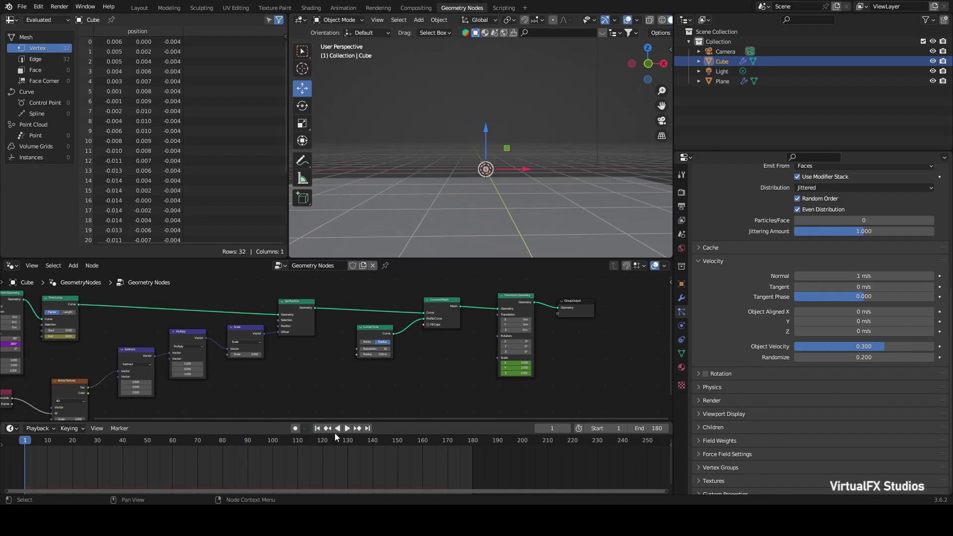
left_click(345, 428)
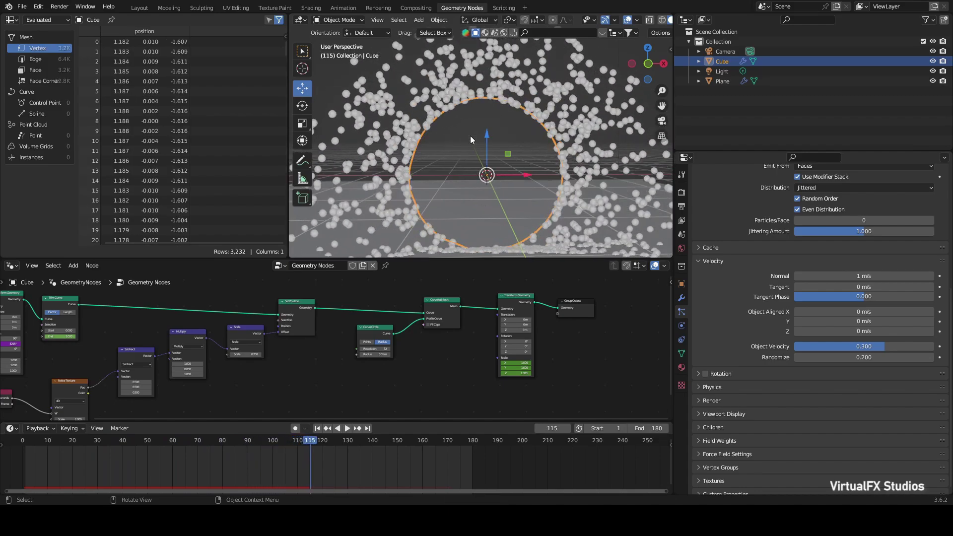
Stop playback and set the particle lifetime to 10 frames
key("space")
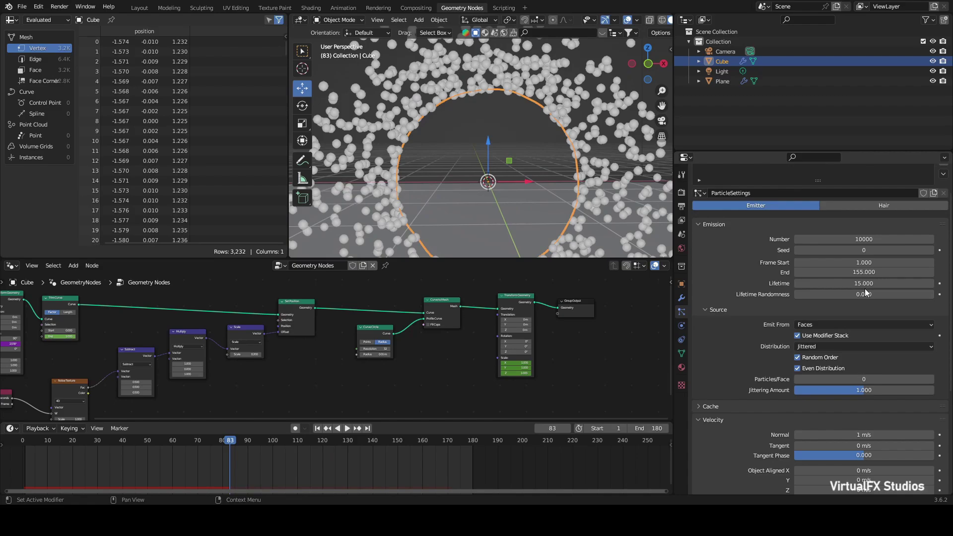
left_click(896, 283)
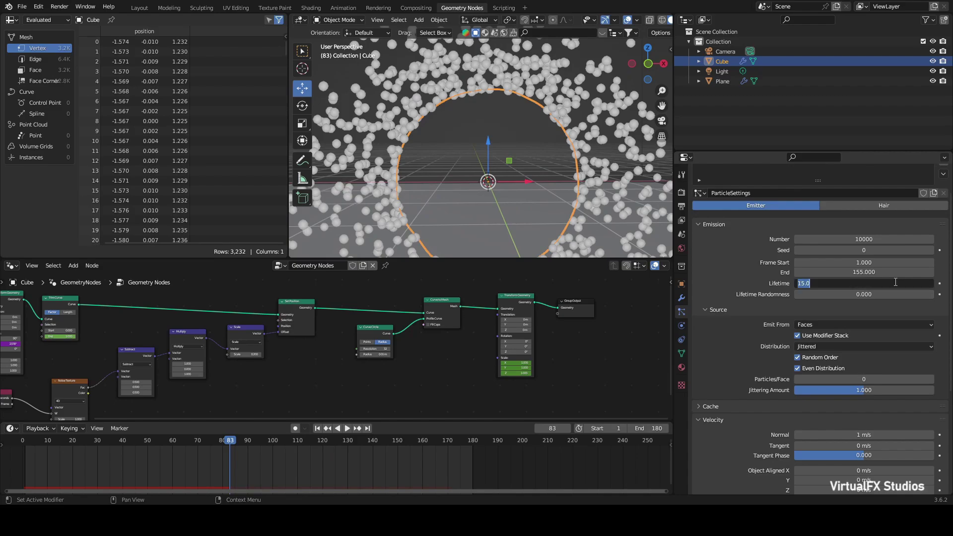
type("10")
key("Return")
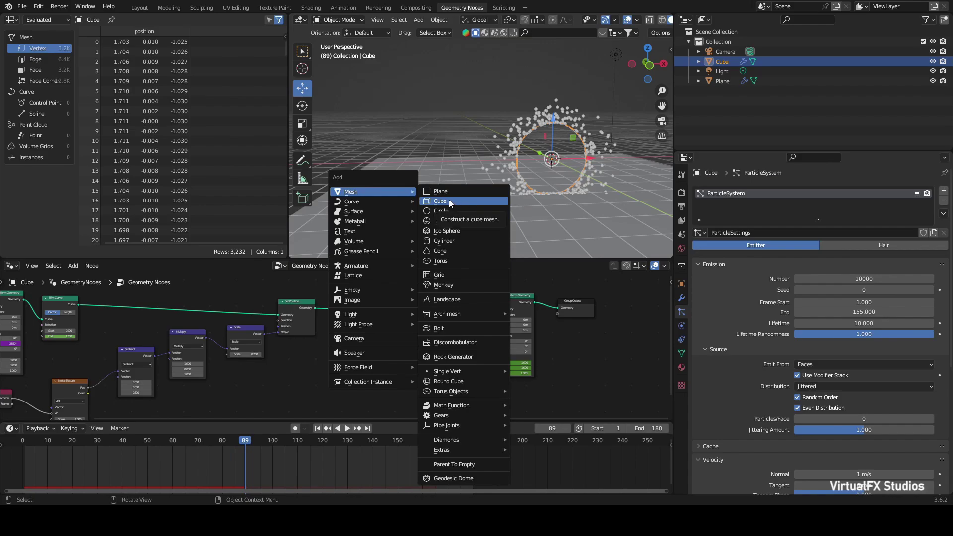
Add a second cube moved left along X, then reselect the emitting Cube
left_click(449, 200)
key("g")
key("x")
left_click(341, 124)
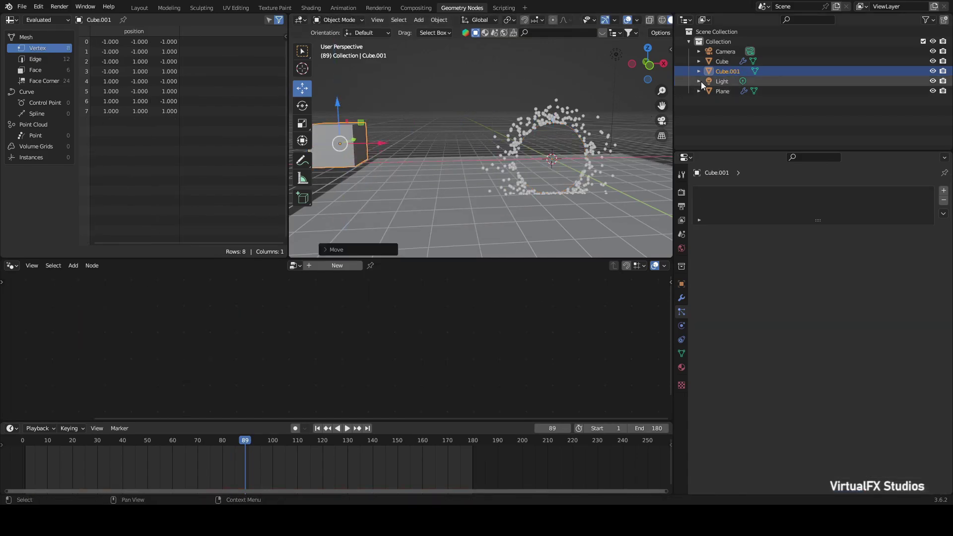
left_click(556, 119)
Set the particles to render as Object with Cube.001 as the instance object
scroll(728, 353, "down", 5)
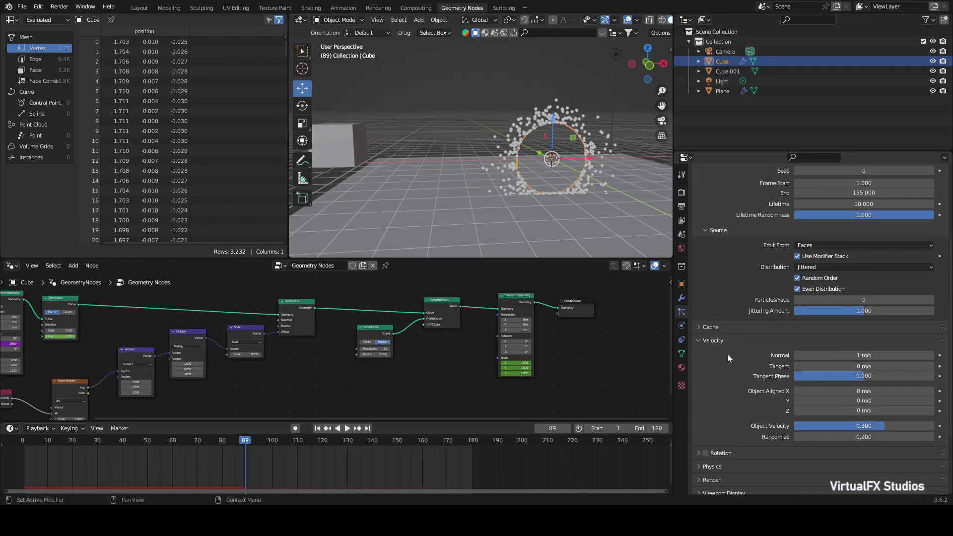
scroll(728, 354, "down", 5)
left_click(697, 394)
scroll(811, 322, "down", 4)
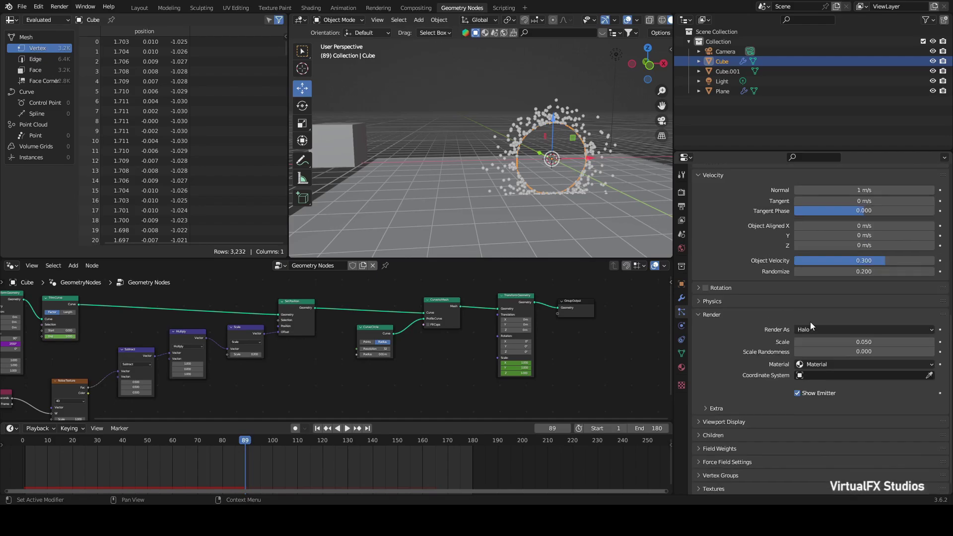
left_click(838, 328)
left_click(838, 387)
scroll(836, 348, "down", 3)
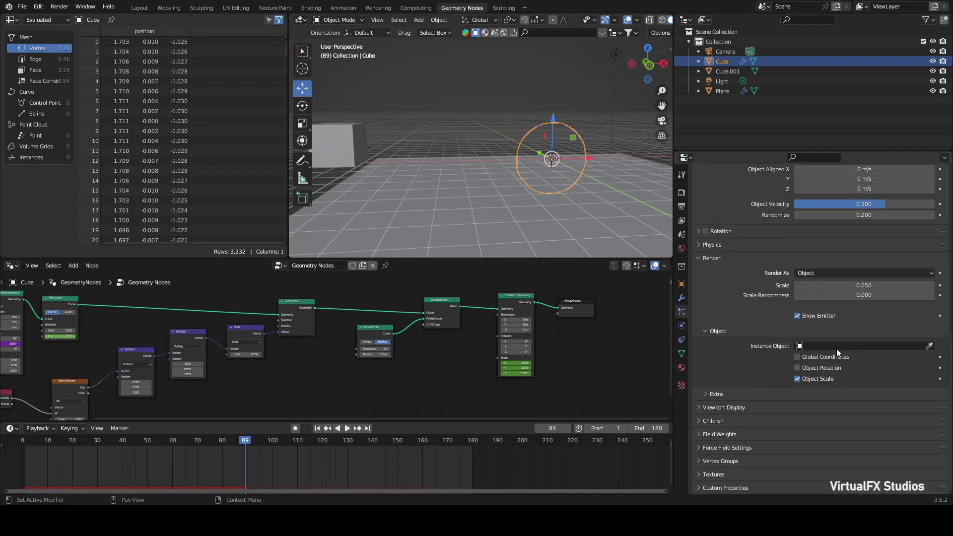
left_click(836, 348)
left_click(814, 380)
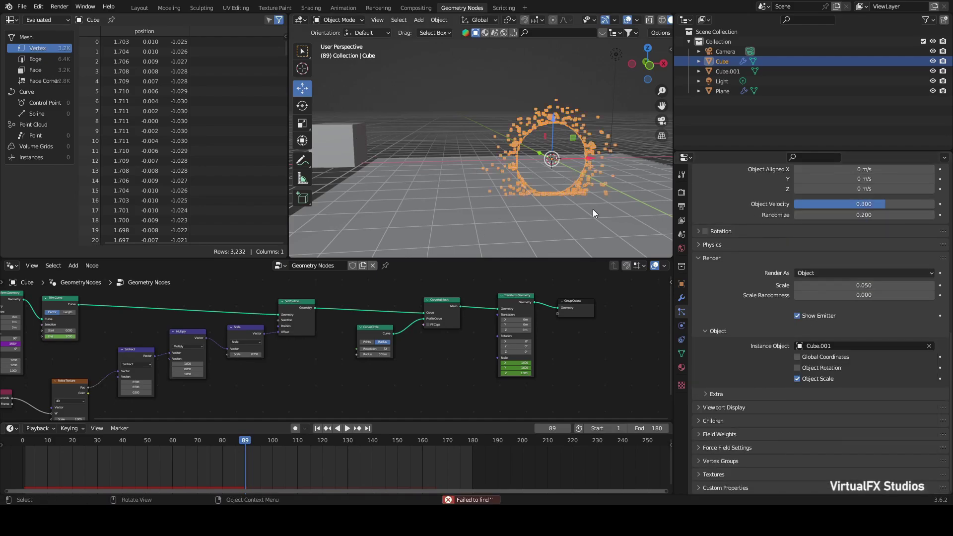
Play the animation from frame 1 to preview cubes swirling around the ring
mouse_move(648, 63)
left_mouse_down()
mouse_move(640, 67)
mouse_move(655, 67)
left_mouse_up()
scroll(660, 119, "up", 4)
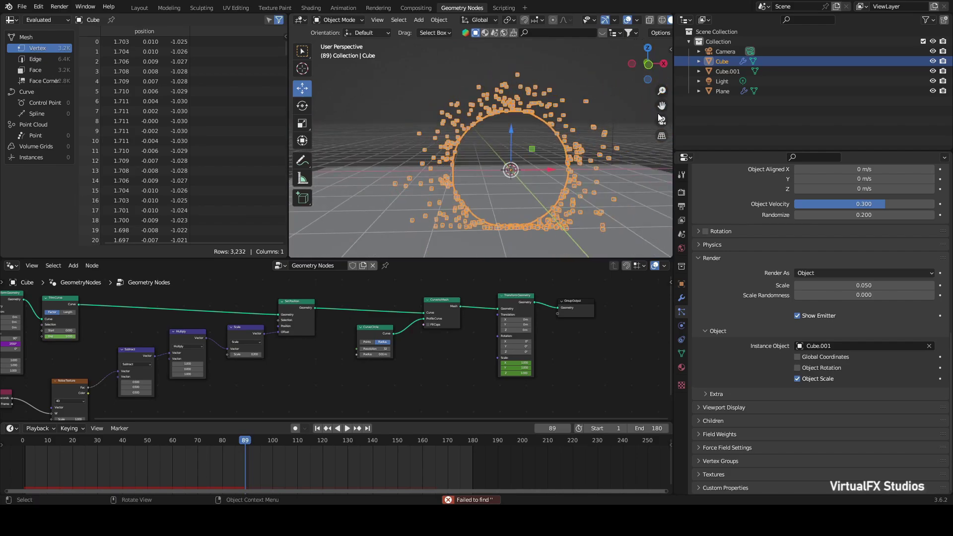
left_click(317, 428)
left_click(347, 428)
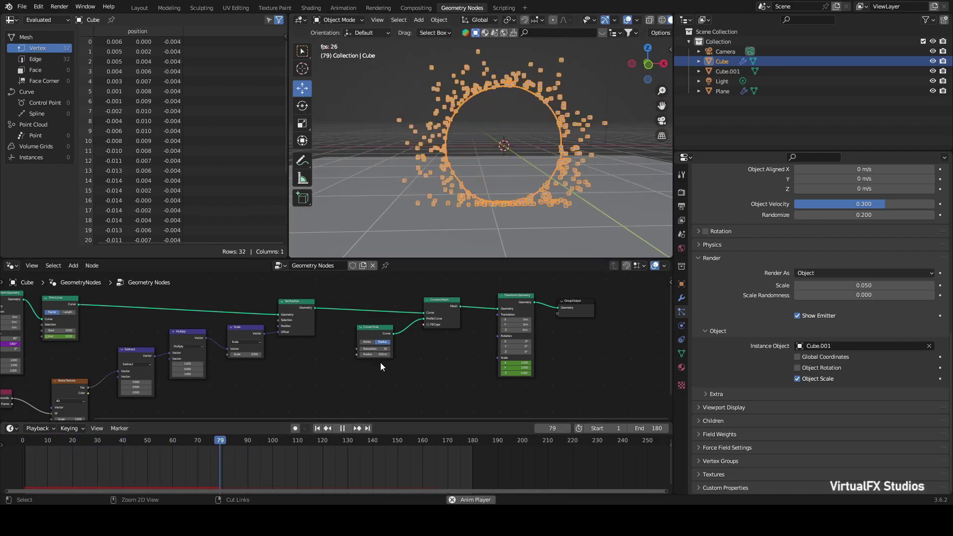
left_click(649, 63)
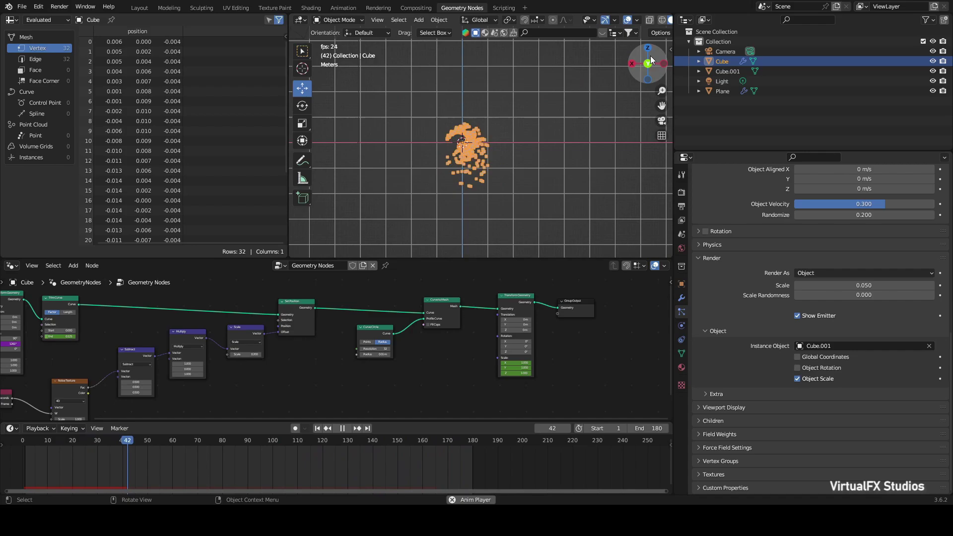
left_click_drag(652, 60, 630, 79)
key("space")
Set the particle render scale to 0.025 with 0.789 scale randomness
left_click(864, 285)
type("0")
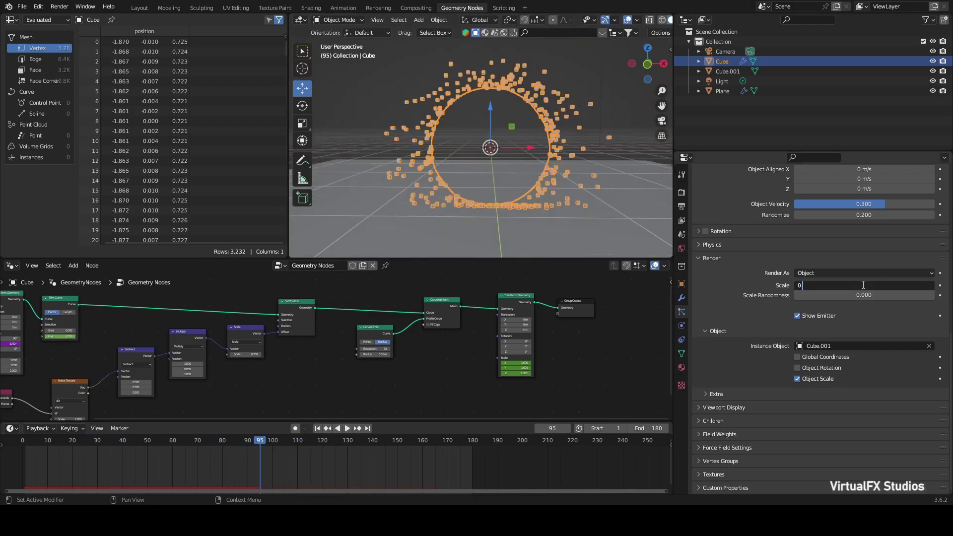
key("Return")
left_click_drag(834, 295, 905, 295)
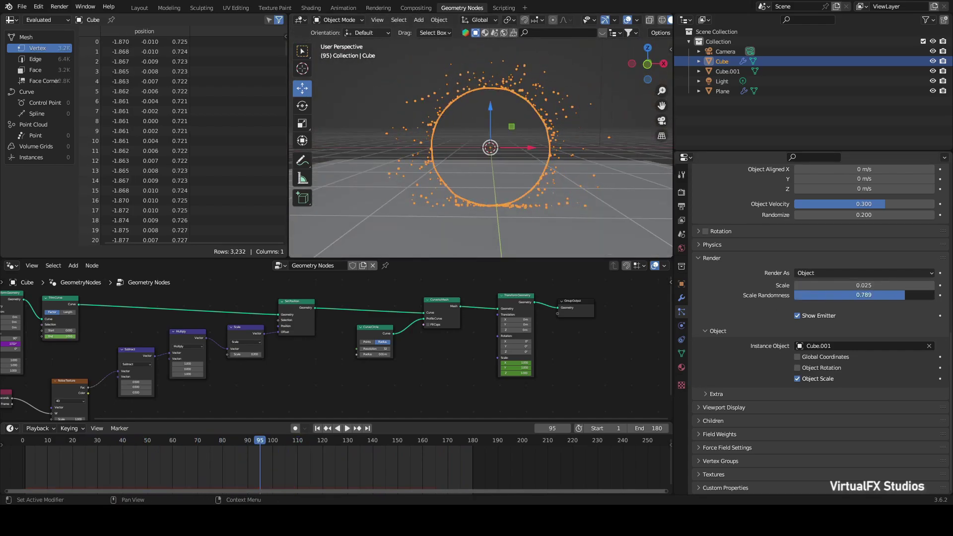
scroll(869, 278, "up", 10)
Raise the particle count to 100000, preview the animation, and save the file
left_click(889, 279)
type("100000")
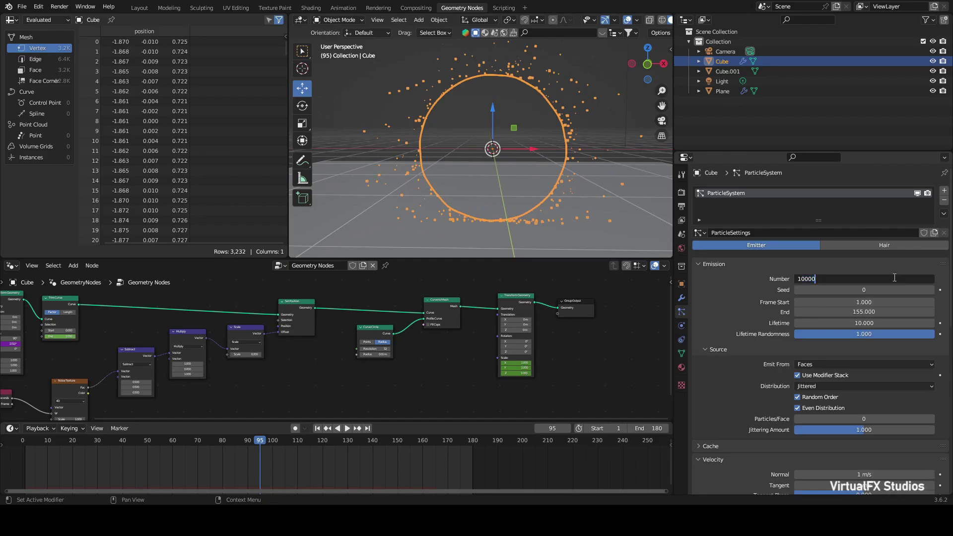
key("Return")
left_click(317, 428)
left_click(347, 428)
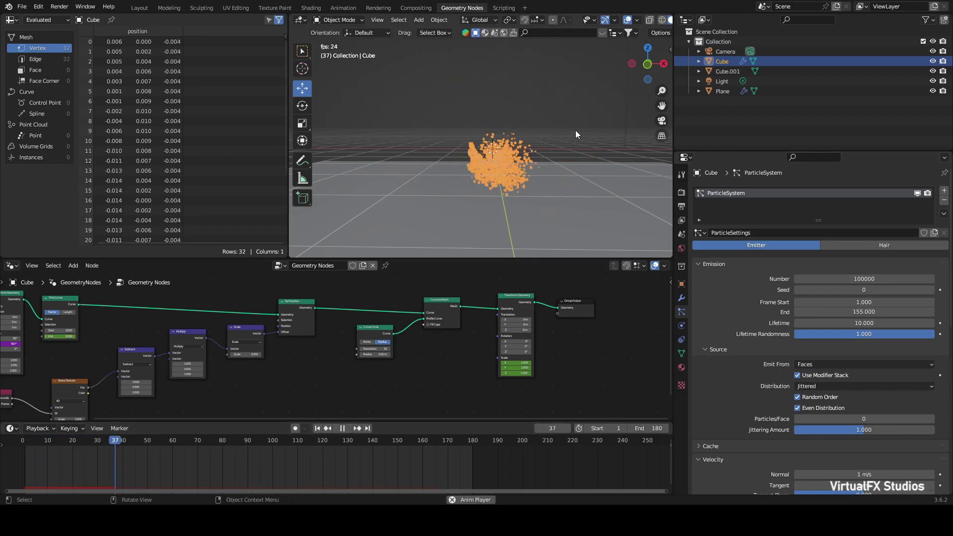
left_click_drag(645, 73, 621, 121)
key("space")
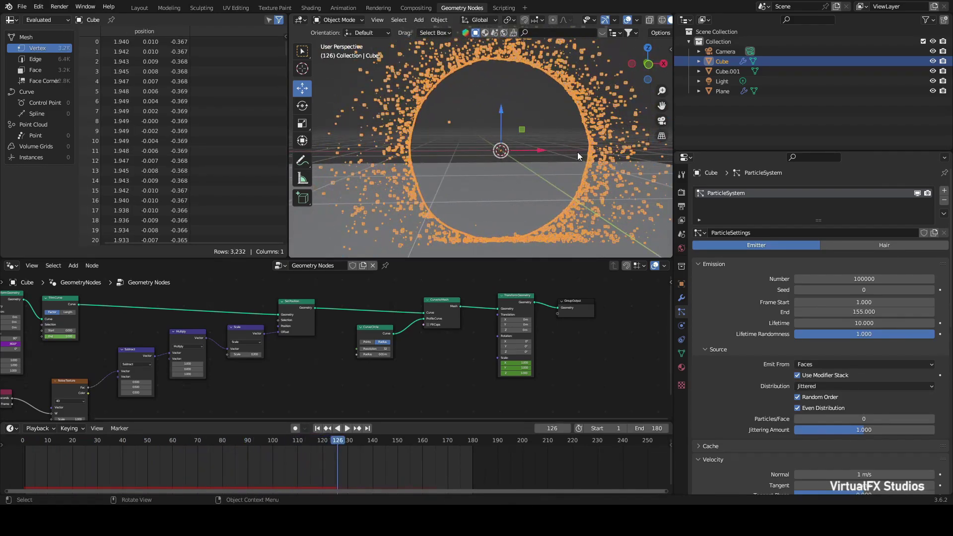
key("ctrl+s")
left_click(681, 193)
Switch the viewport to Rendered shading and save the file
key("z")
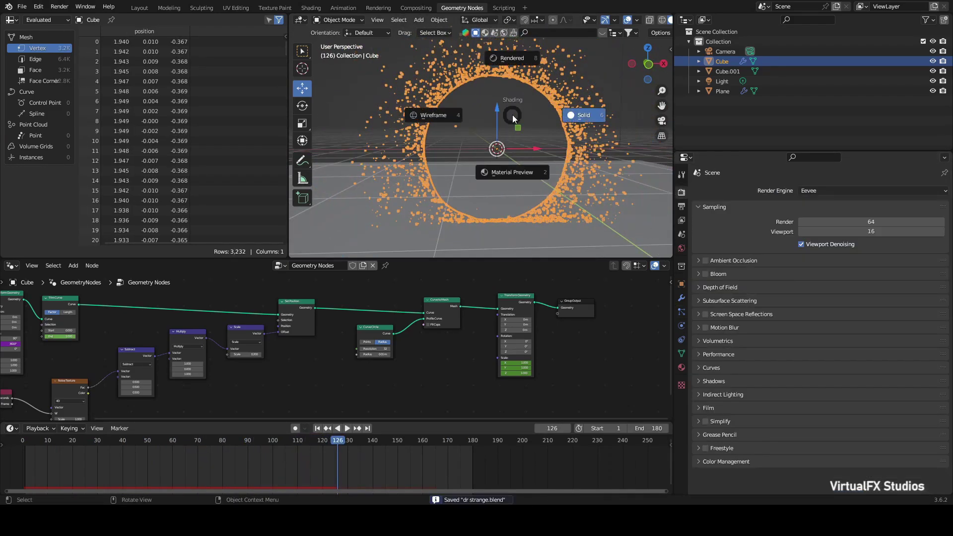
left_click(514, 58)
left_click_drag(639, 76, 589, 146)
key("ctrl+s")
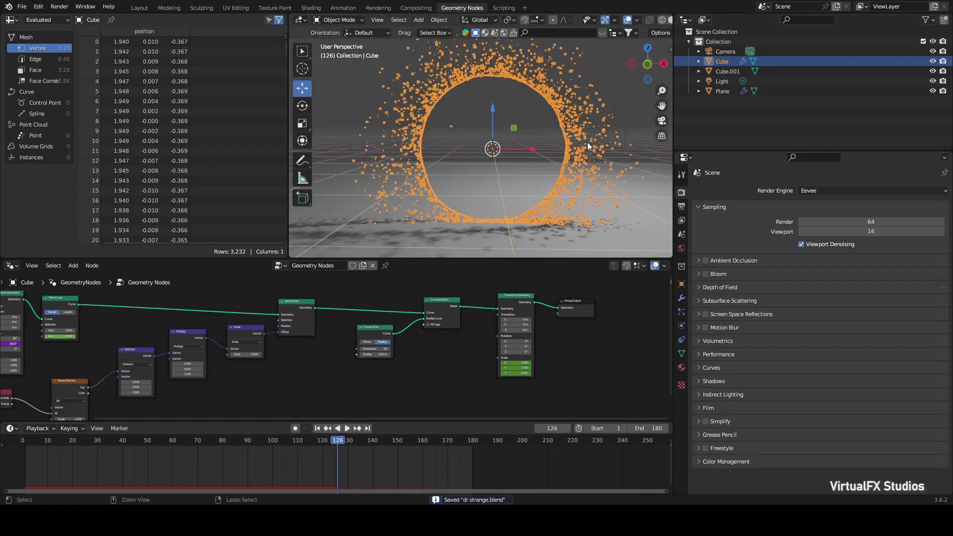
Set the render engine to Cycles with GPU Compute as the device, then save
left_click(830, 193)
left_click(821, 219)
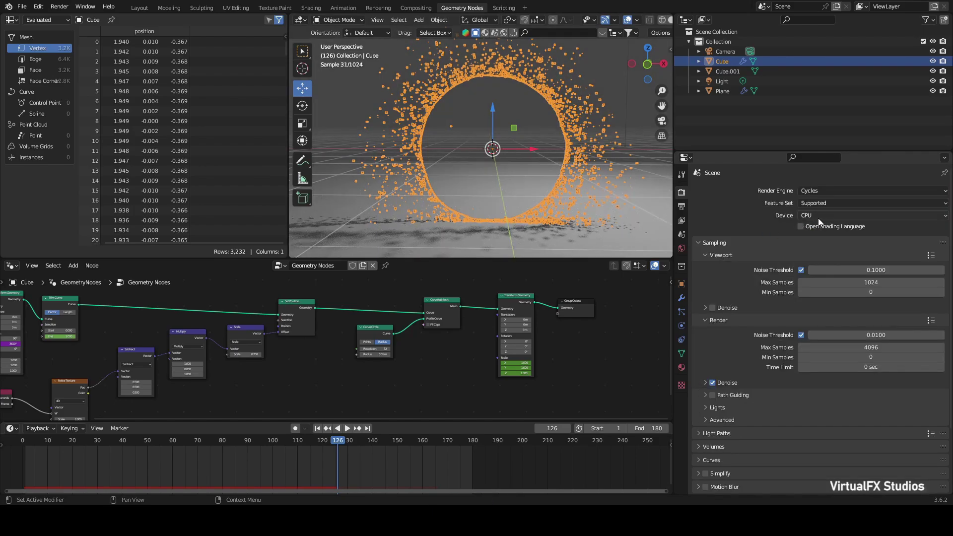
left_click(818, 233)
scroll(589, 148, "down", 3)
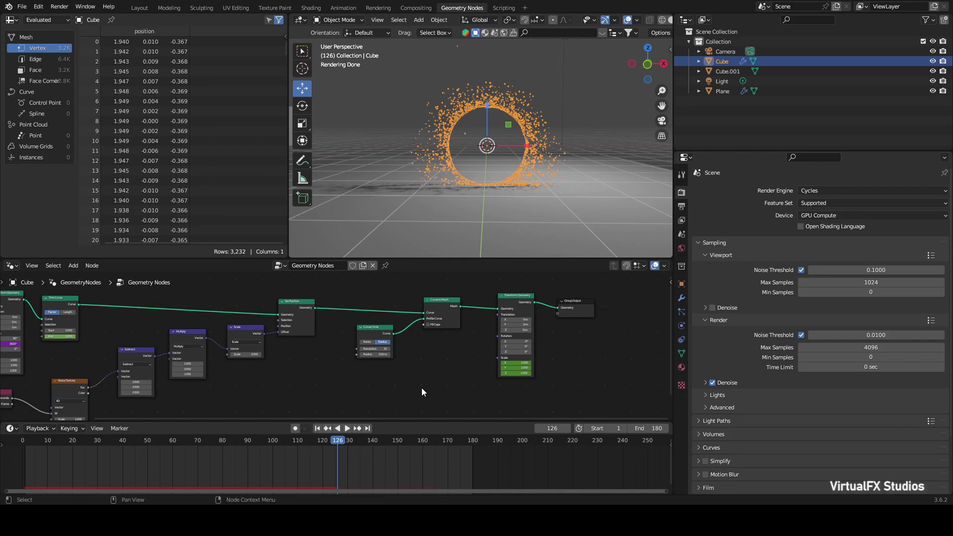
key("ctrl+s")
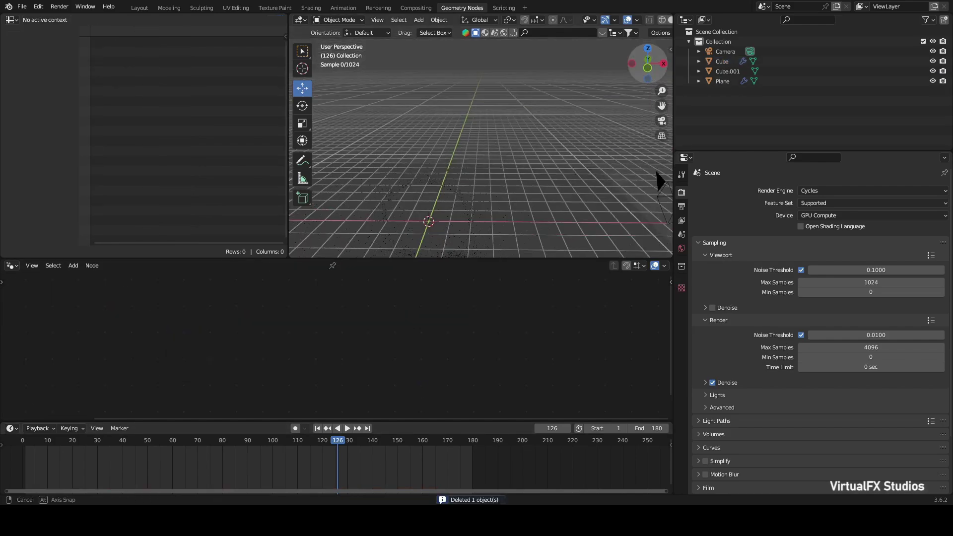
Select Cube.001, switch the properties area to a Shader Editor, and create a new material
left_click(346, 156)
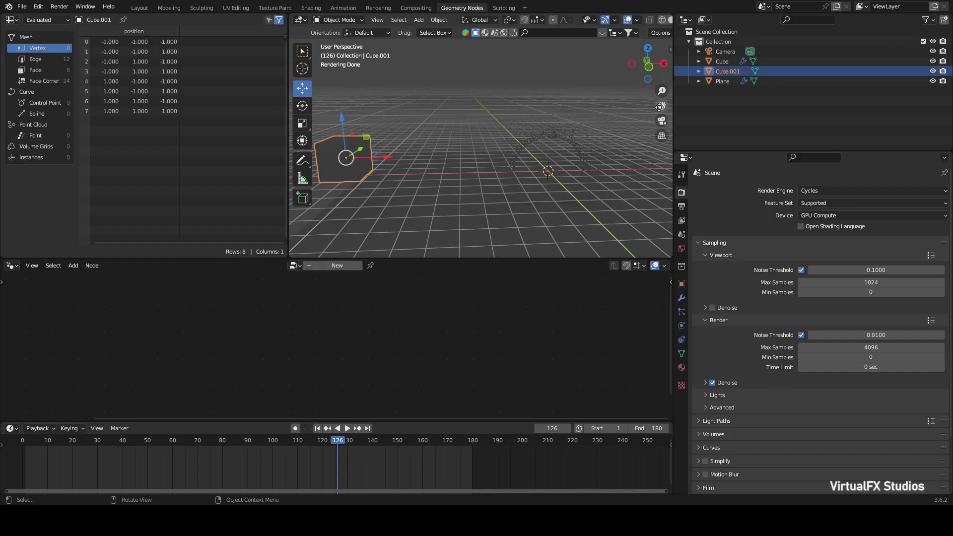
middle_click_drag(346, 156, 377, 149)
left_click(686, 157)
left_click(386, 252)
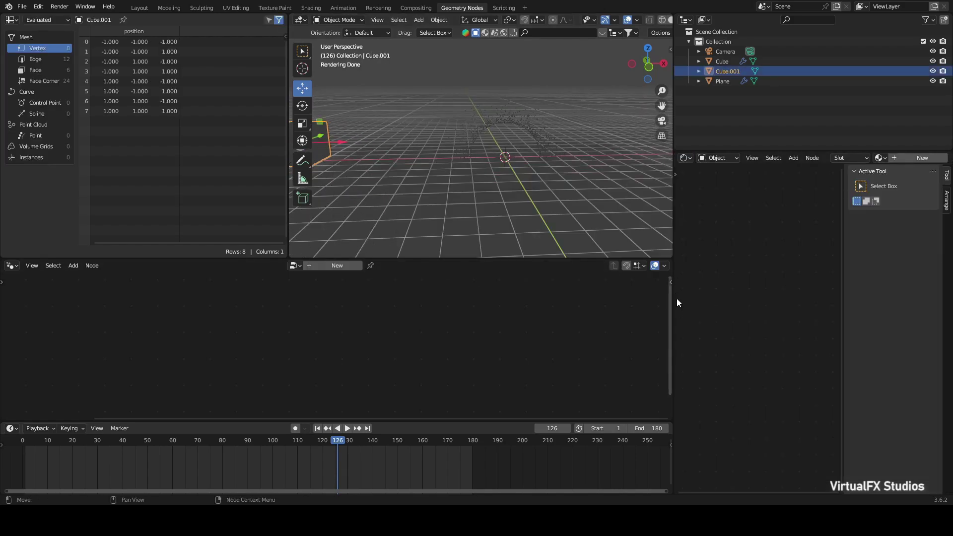
left_click_drag(673, 299, 580, 319)
left_click(839, 158)
key("Home")
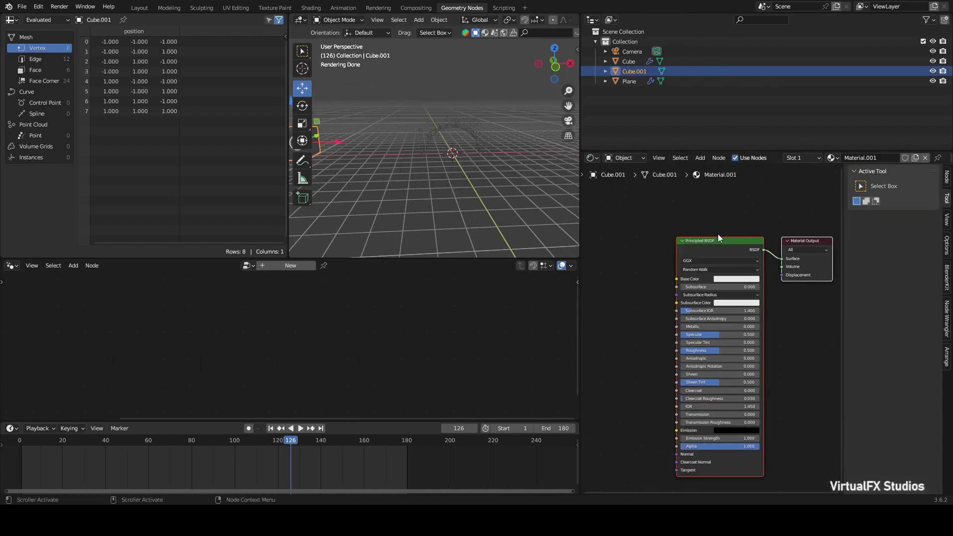
Replace the Principled BSDF with an Emission shader connected to the Material Output Surface
left_click(666, 233)
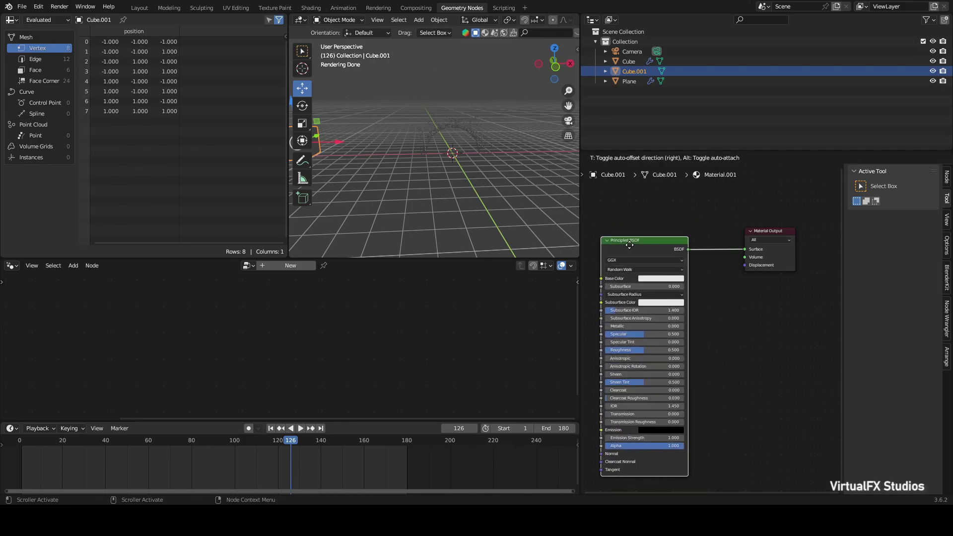
key("x")
key("shift+a")
type("em")
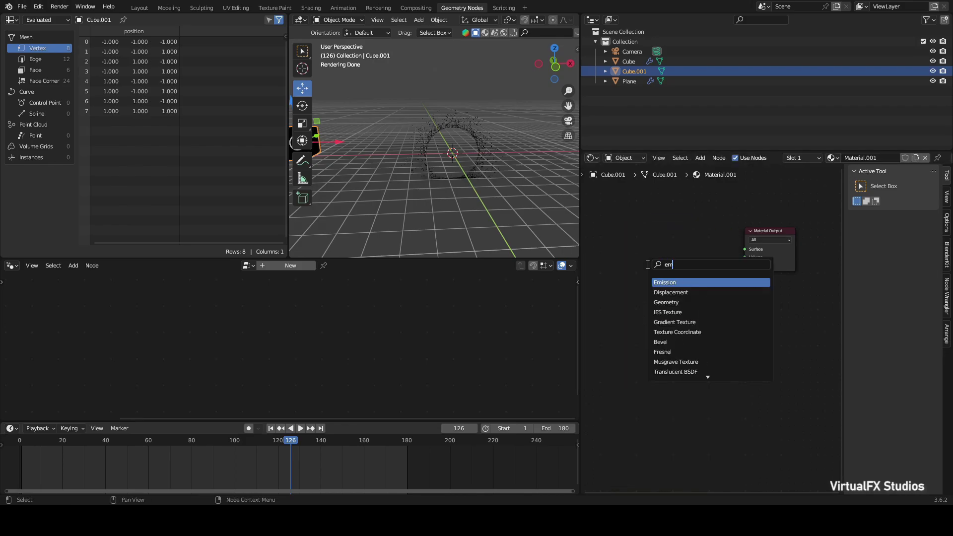
key("Return")
left_click_drag(696, 253, 745, 249)
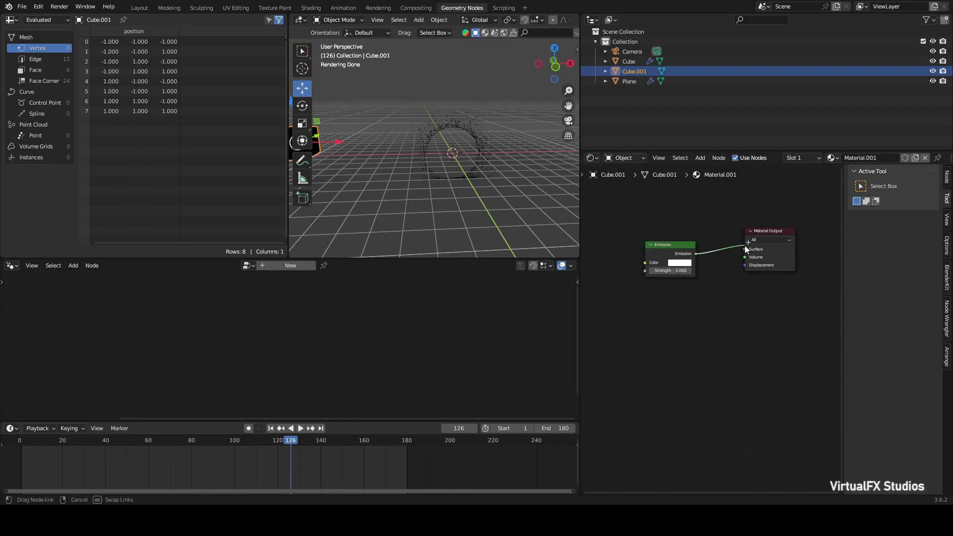
Set the Emission colour to orange-red and save the file
scroll(521, 216, "up", 4)
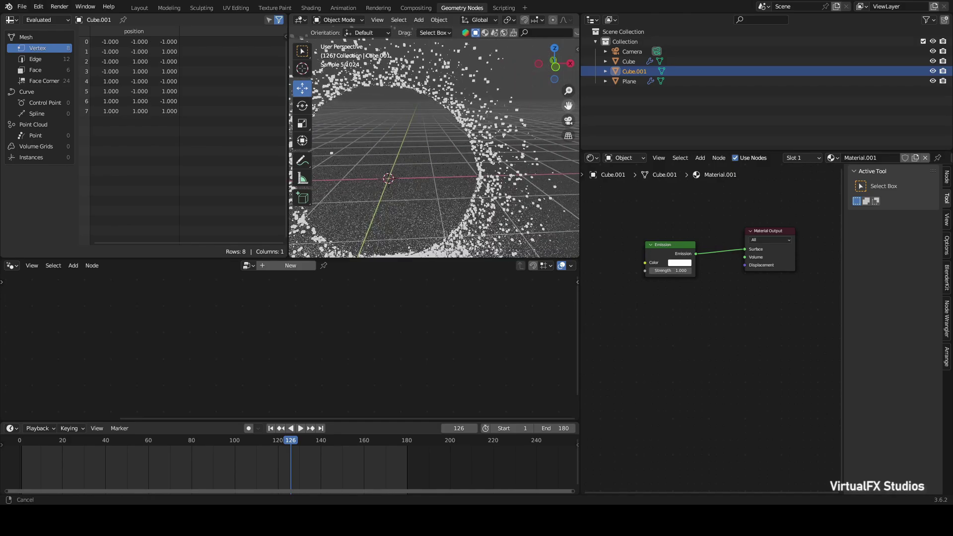
scroll(552, 79, "down", 2)
scroll(552, 80, "up", 2)
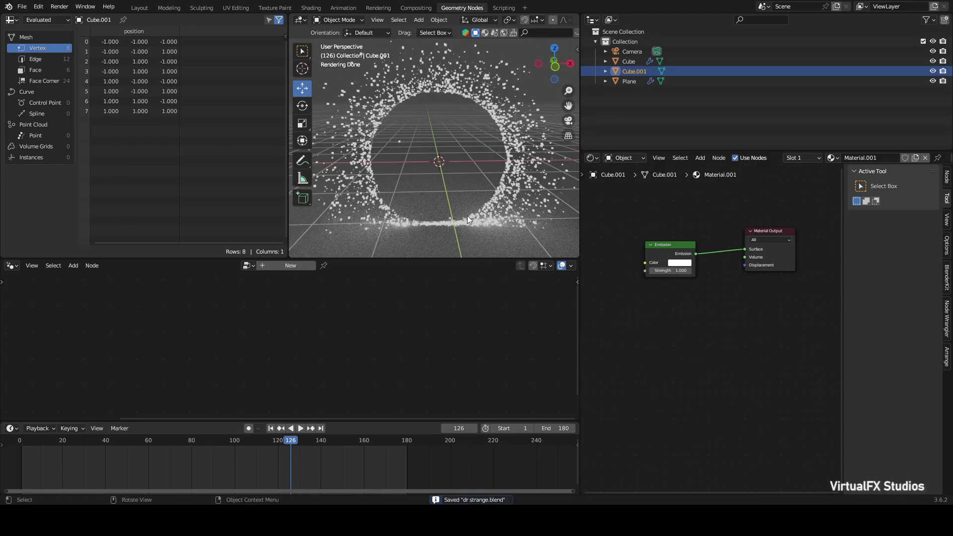
scroll(704, 345, "up", 3)
middle_click_drag(704, 345, 716, 420)
left_click(672, 326)
mouse_move(715, 179)
left_mouse_down()
mouse_move(747, 166)
mouse_move(732, 226)
mouse_move(704, 207)
mouse_move(690, 238)
left_mouse_up()
key("ctrl+s")
Recheck the Emission colour and resize the node editor and viewport areas
scroll(447, 189, "down", 2)
left_click(673, 326)
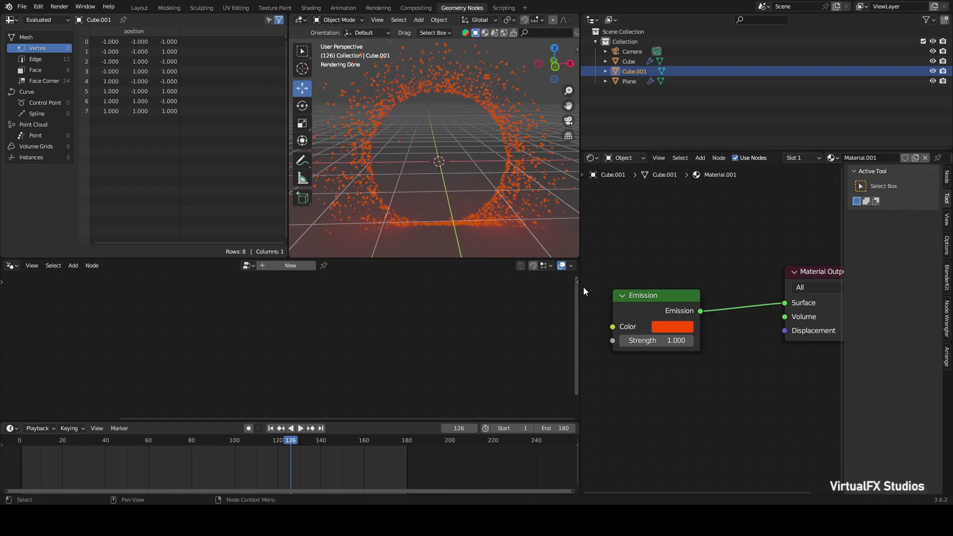
left_click_drag(579, 287, 446, 320)
left_click_drag(289, 201, 146, 207)
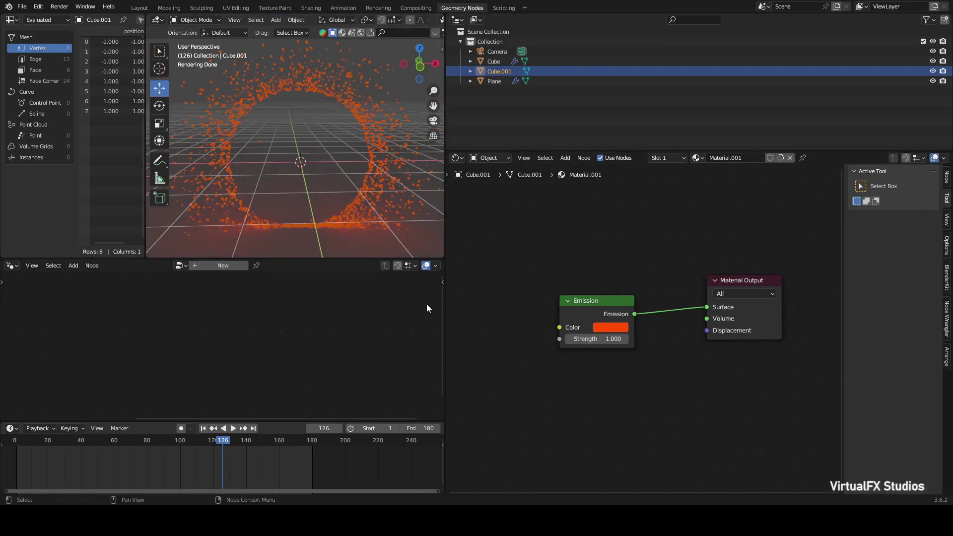
scroll(612, 257, "up", 1)
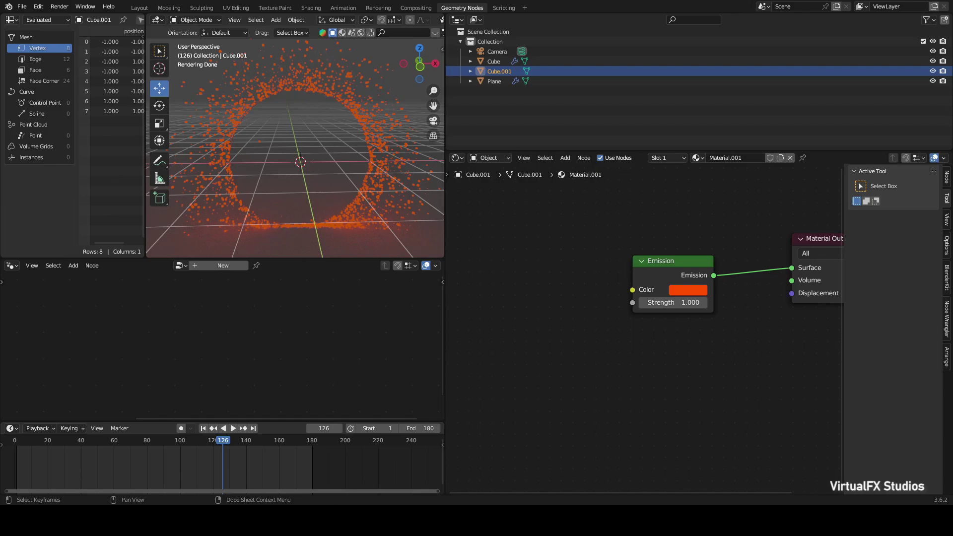
Add Particle Info and Mix Color nodes, linking Random to Factor and Result to Emission Color
key("shift+a")
type("pa")
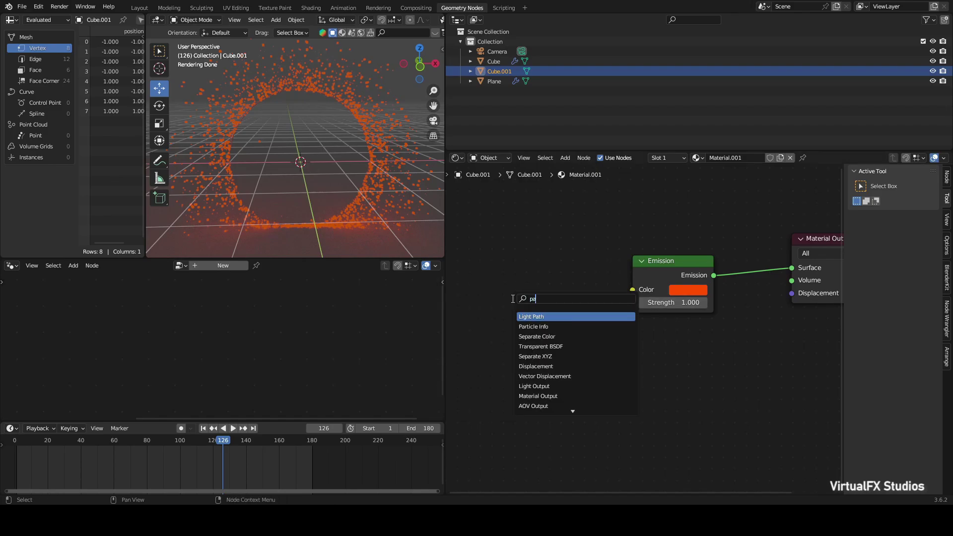
left_click(533, 326)
key("shift+a")
type("mi")
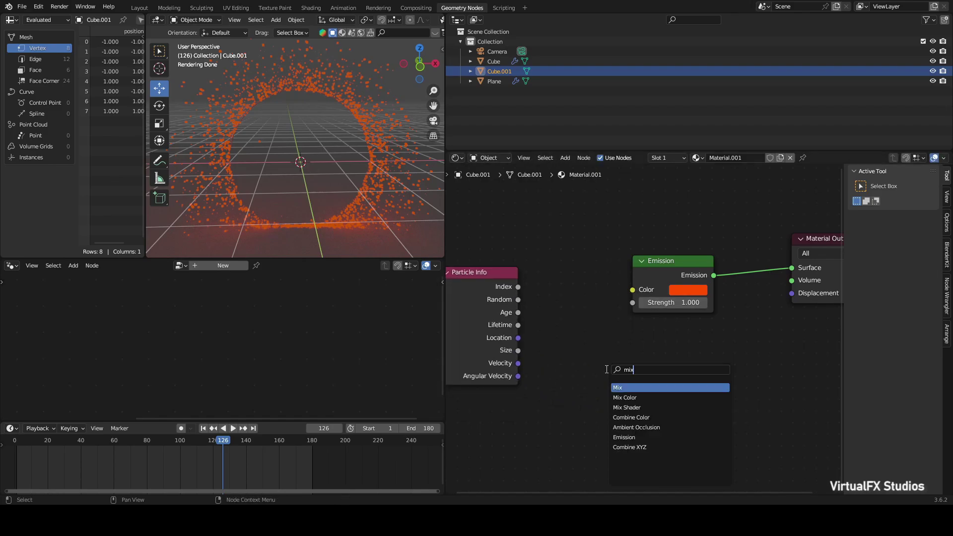
type("x")
left_click(644, 397)
left_click(598, 347)
scroll(598, 347, "down", 1)
left_click_drag(506, 308, 547, 376)
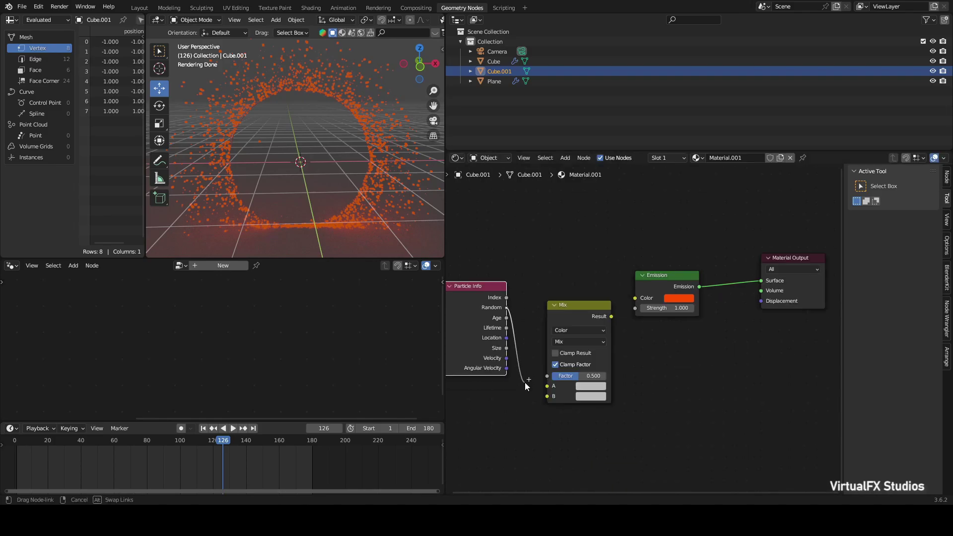
left_click_drag(612, 317, 635, 298)
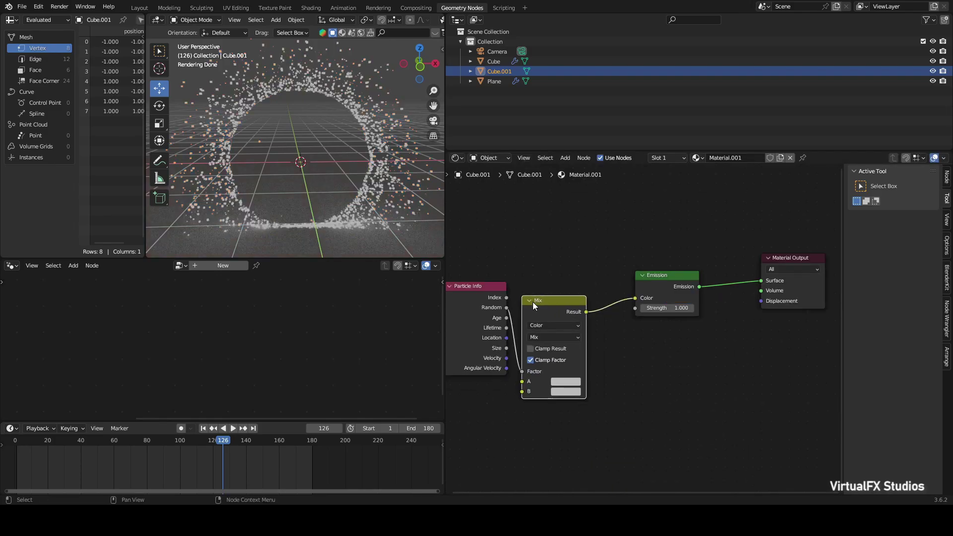
left_click_drag(576, 392, 576, 380)
scroll(576, 379, "up", 2)
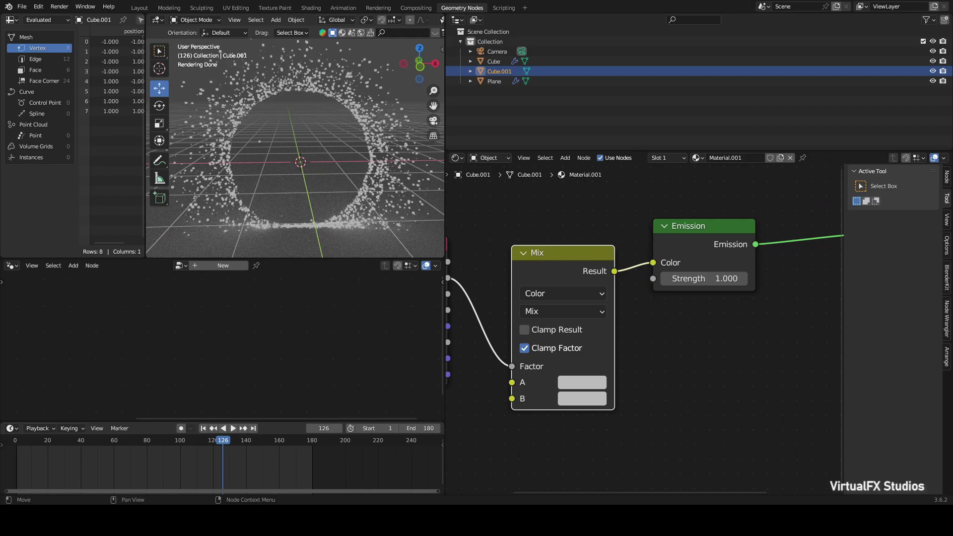
Set the Mix colours to orange-red and a darker deep red
left_click(585, 382)
left_click(604, 275)
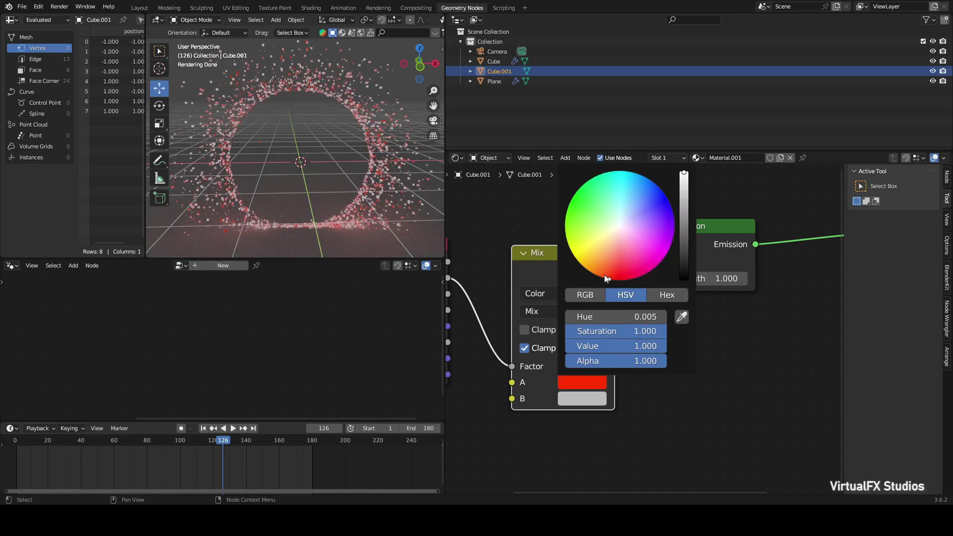
left_click_drag(604, 275, 612, 279)
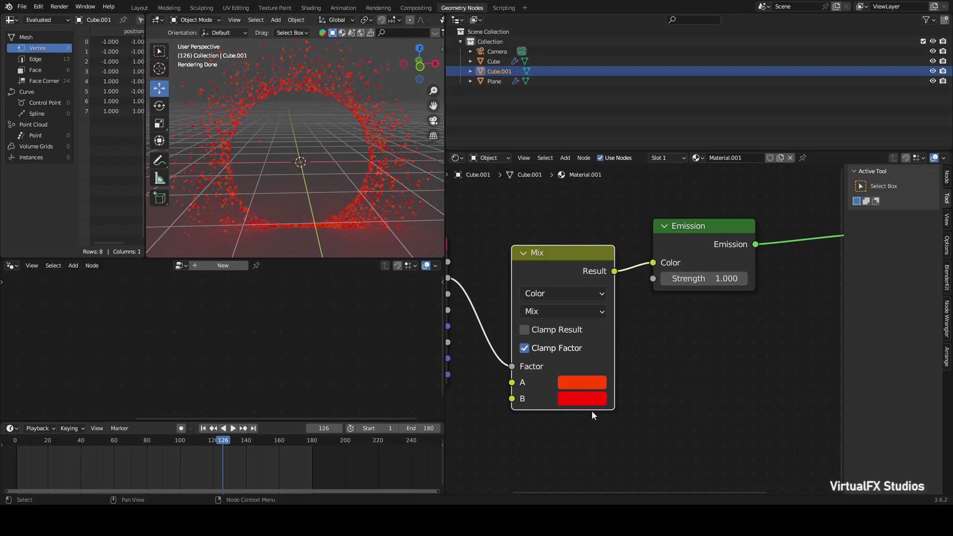
left_click(586, 399)
left_click_drag(681, 213, 684, 209)
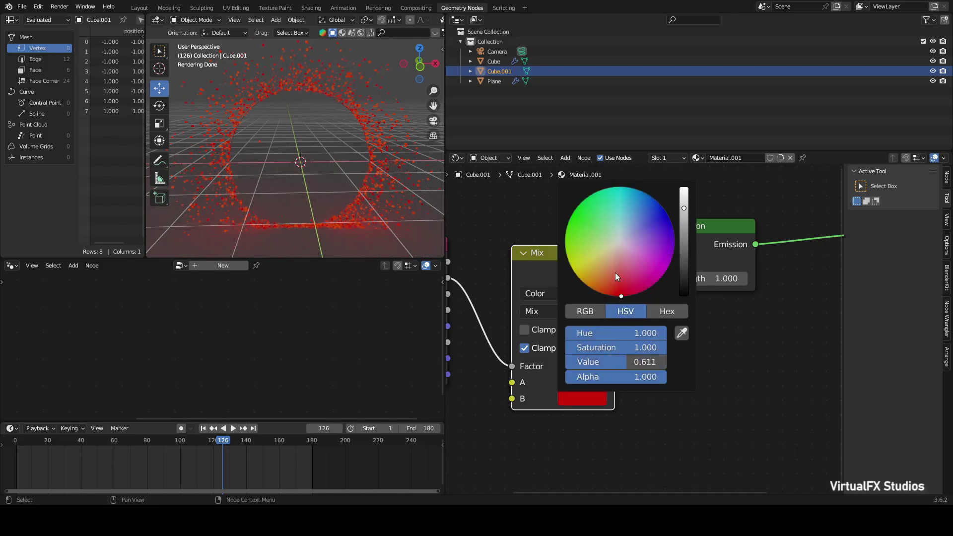
left_click_drag(616, 274, 619, 297)
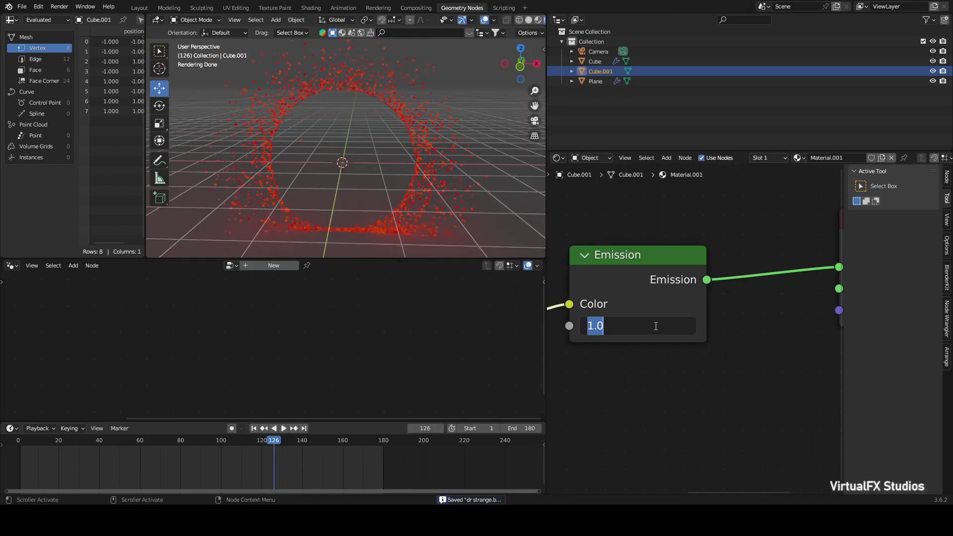
Set the Emission strength to 50 and save the file
type("50")
key("Return")
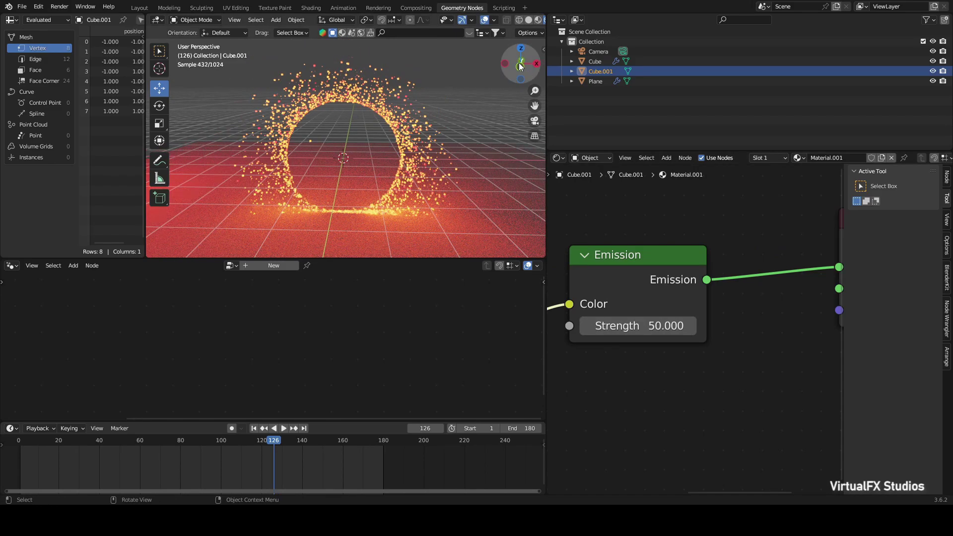
left_click_drag(520, 67, 484, 131)
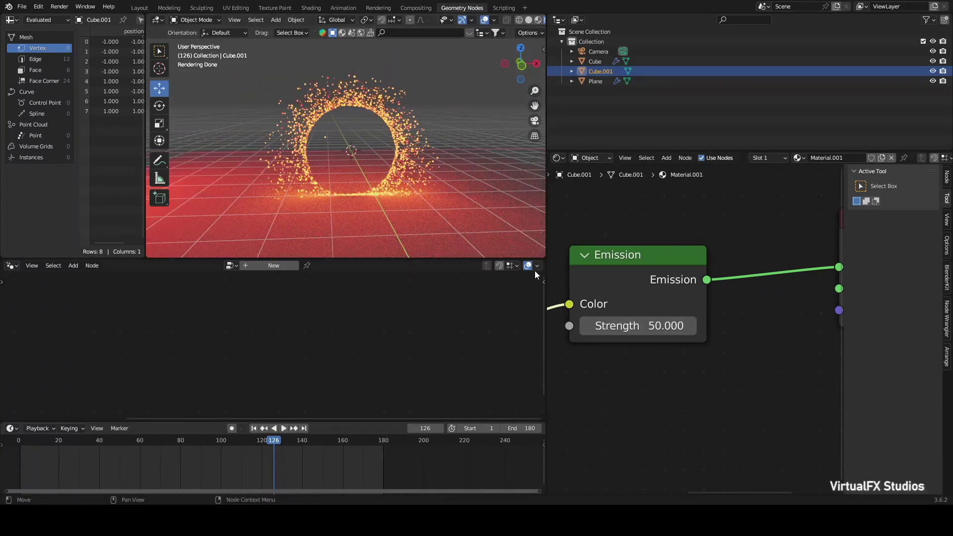
scroll(770, 403, "down", 4)
key("ctrl+s")
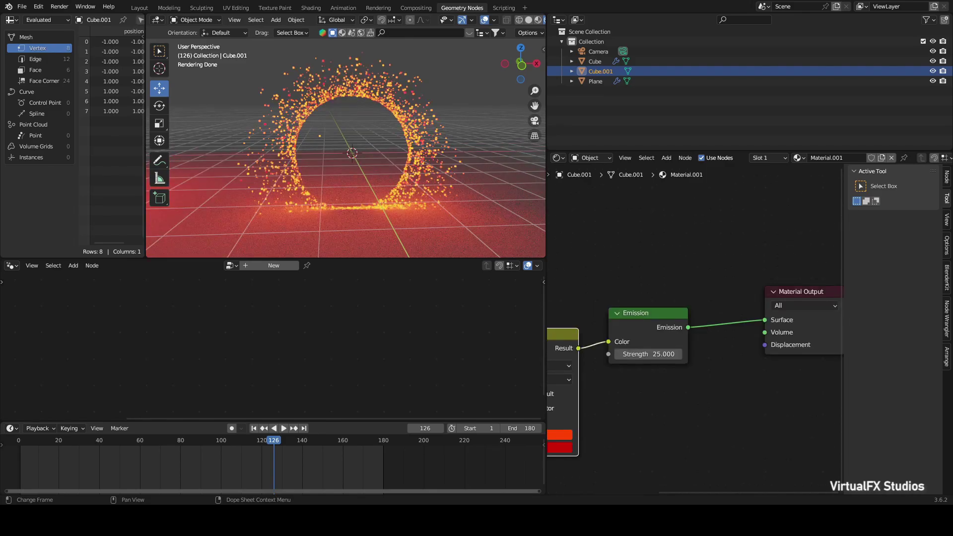
Orbit and zoom around the glowing ring to inspect the rendered result
scroll(457, 105, "up", 3)
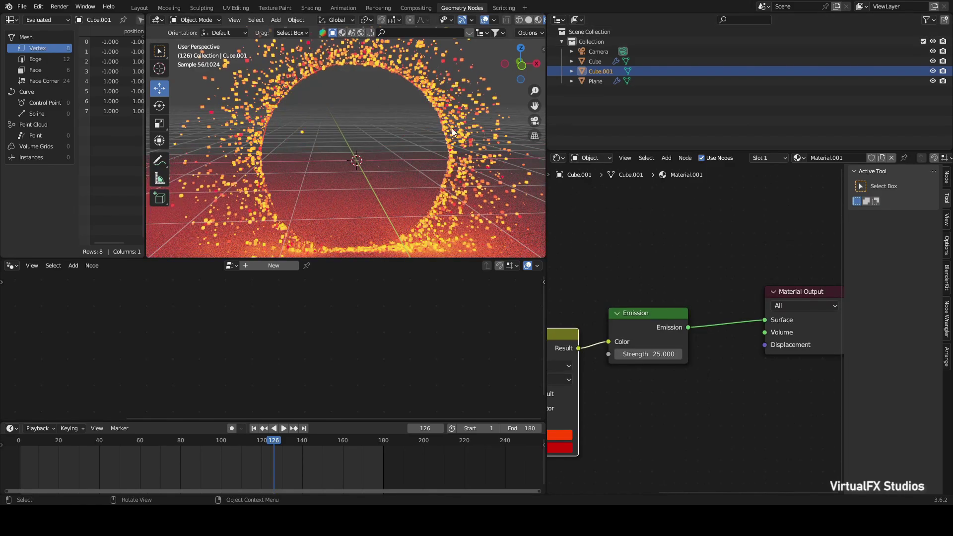
left_click_drag(504, 66, 447, 161)
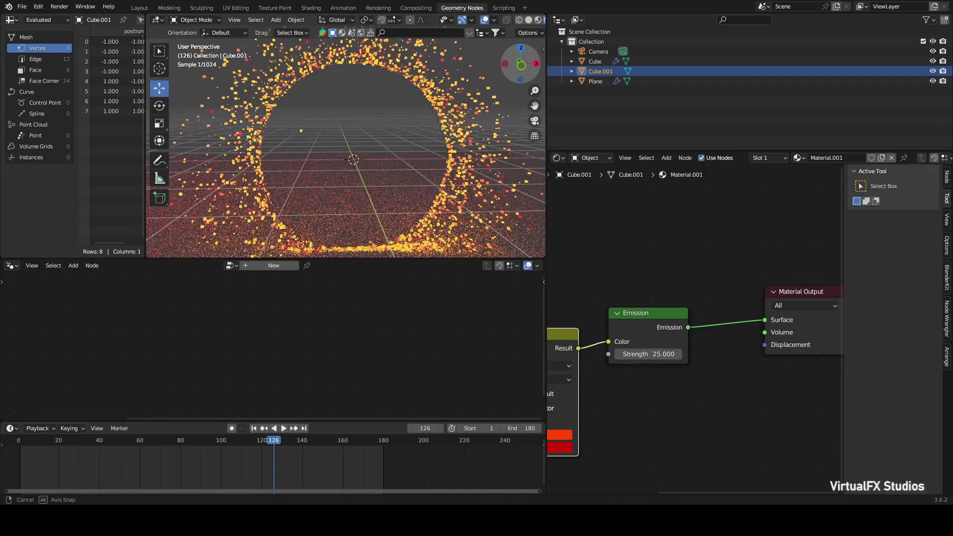
scroll(409, 144, "down", 3)
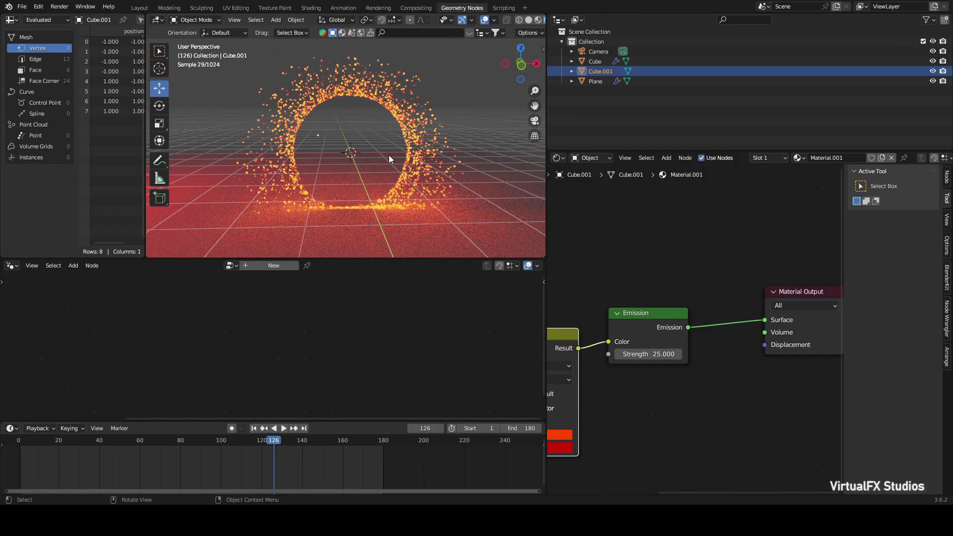
scroll(239, 144, "up", 2)
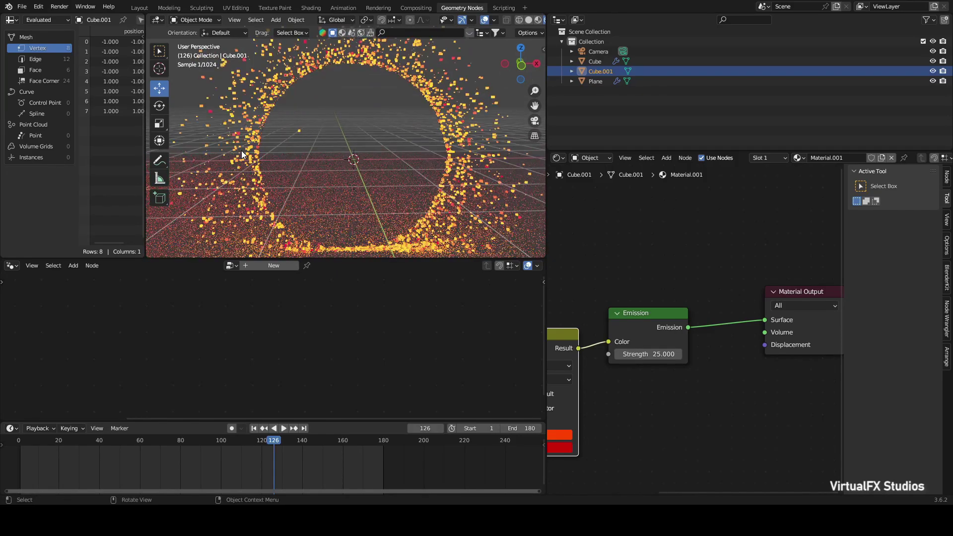
mouse_move(521, 63)
left_mouse_down()
mouse_move(507, 80)
mouse_move(521, 64)
left_mouse_up()
scroll(412, 127, "up", 3)
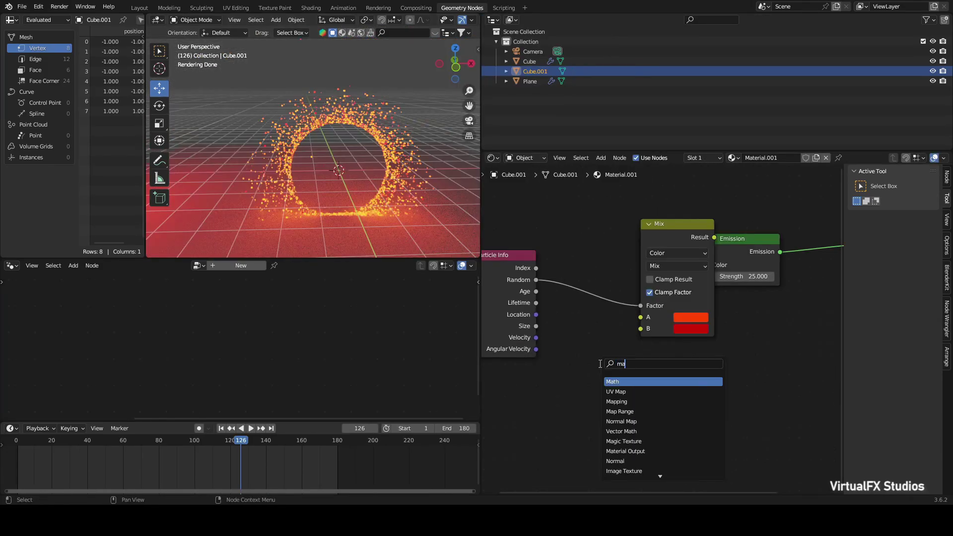
Add a Math node set to Divide, with particle Age divided by Lifetime
left_click(645, 401)
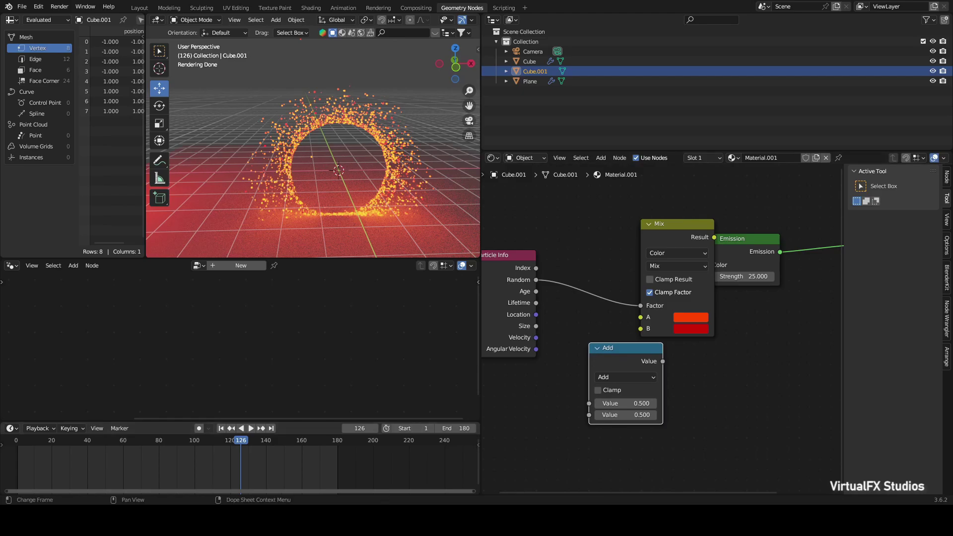
left_click(621, 377)
left_click(331, 278)
left_click_drag(536, 292, 589, 403)
left_click_drag(536, 303, 590, 416)
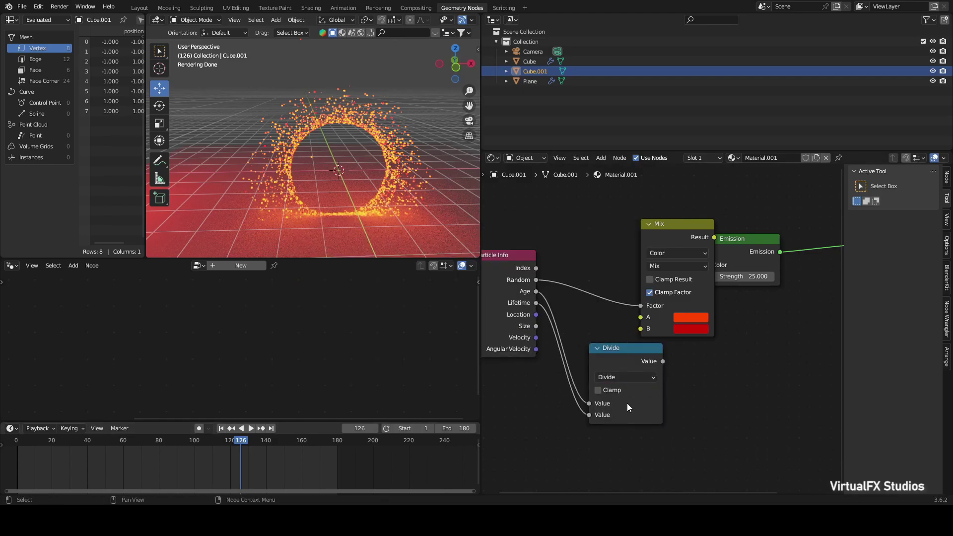
scroll(596, 357, "down", 2)
Feed the division into a new Color Ramp with white and grey stops
left_click_drag(578, 358, 666, 356)
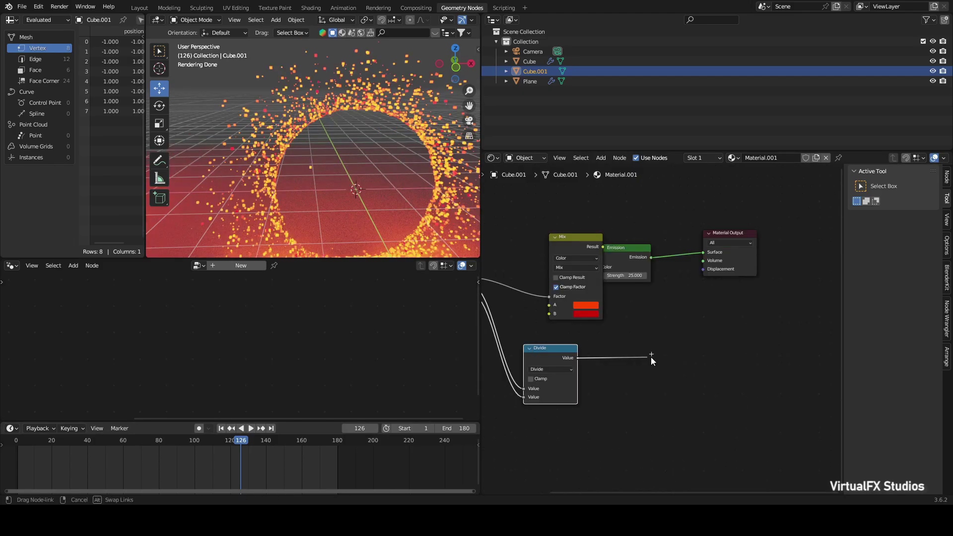
type("col")
type(" ramp")
key("Return")
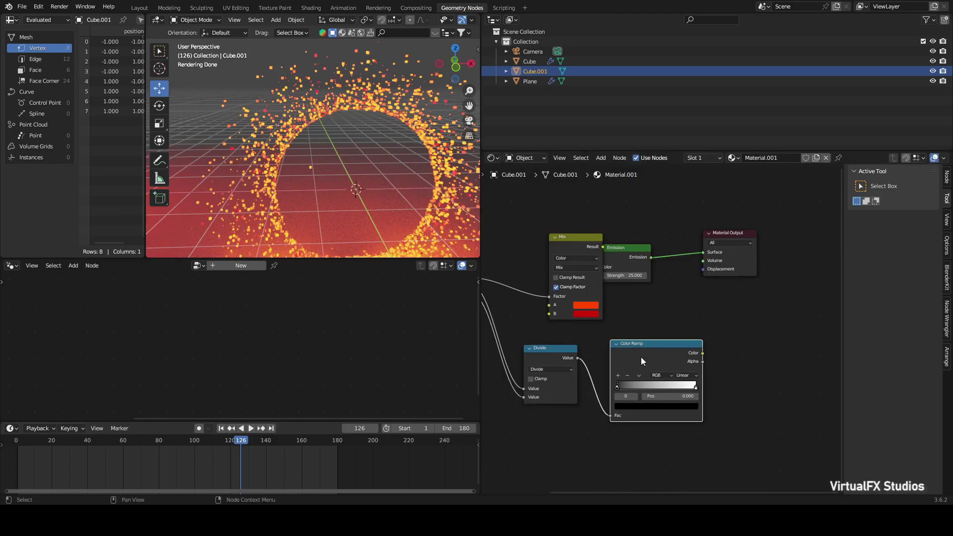
scroll(642, 357, "up", 3)
left_click(619, 399)
left_click_drag(657, 242, 656, 178)
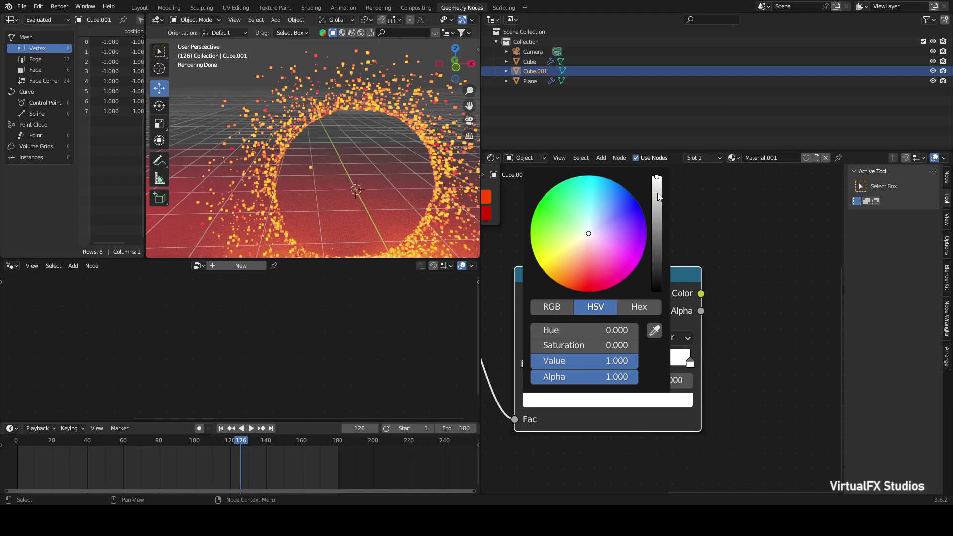
left_click(597, 403)
left_click_drag(657, 177, 657, 265)
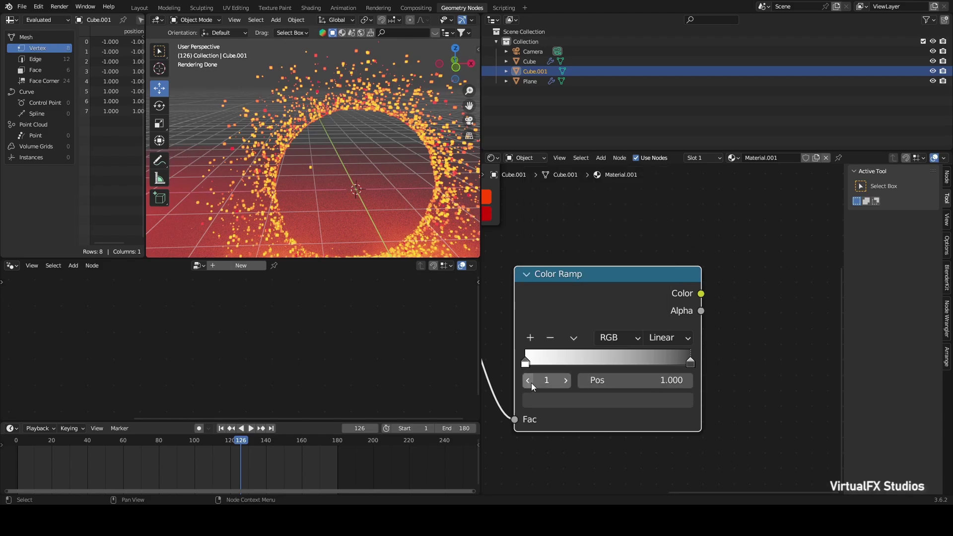
scroll(744, 370, "down", 2)
Add a Multiply Math node and feed the Color Ramp colour into it
middle_click_drag(744, 371, 654, 406)
left_click_drag(637, 193, 749, 233)
key("shift+a")
type("ma")
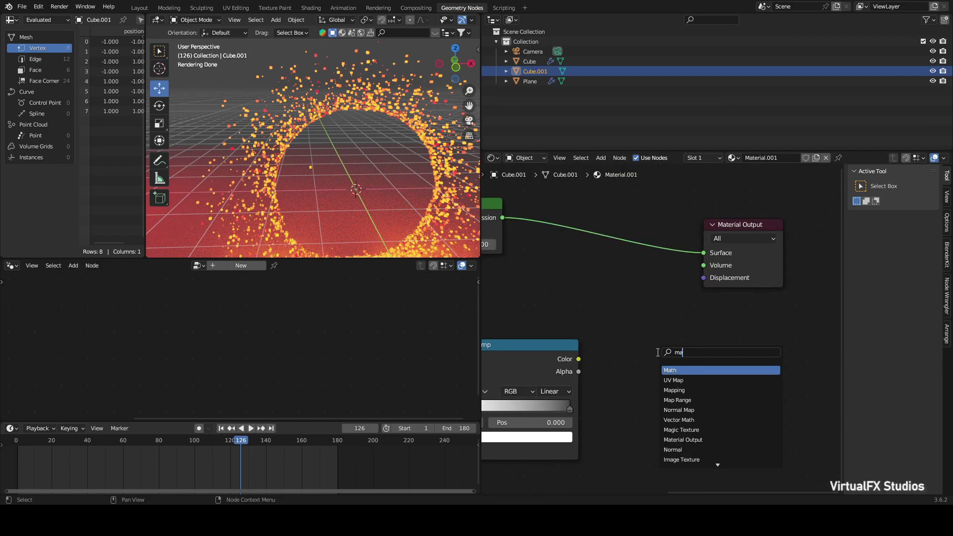
key("Return")
left_click(687, 380)
left_click(376, 263)
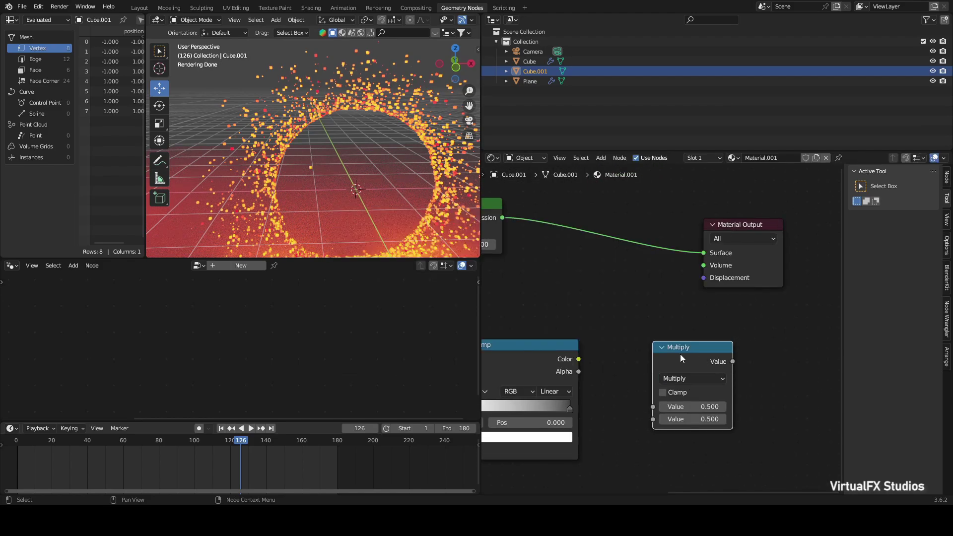
left_click_drag(680, 354, 657, 335)
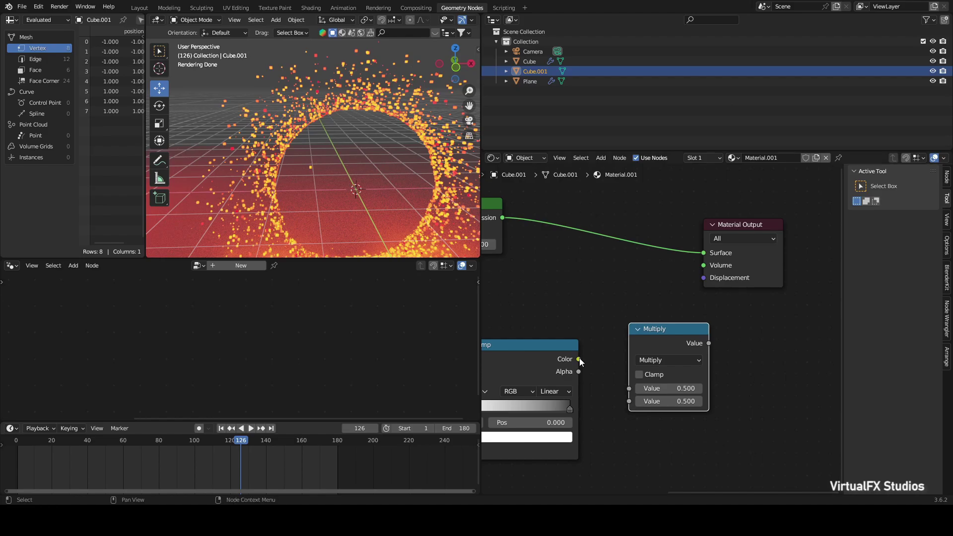
left_click_drag(579, 359, 631, 388)
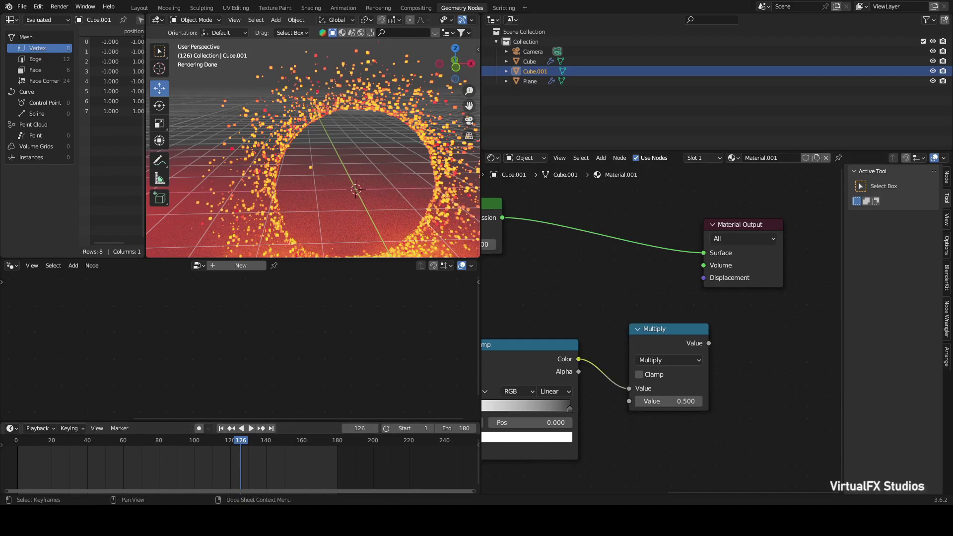
Set the multiplier to 25, zoom in on the glowing ring, and save the file
scroll(682, 416, "up", 2)
type("25")
key("Return")
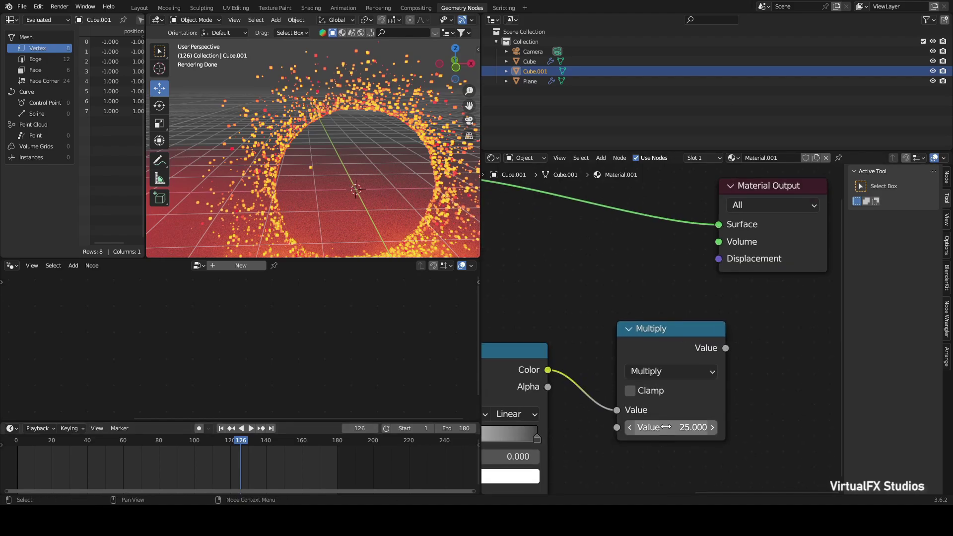
scroll(640, 397, "down", 2)
scroll(571, 268, "down", 2)
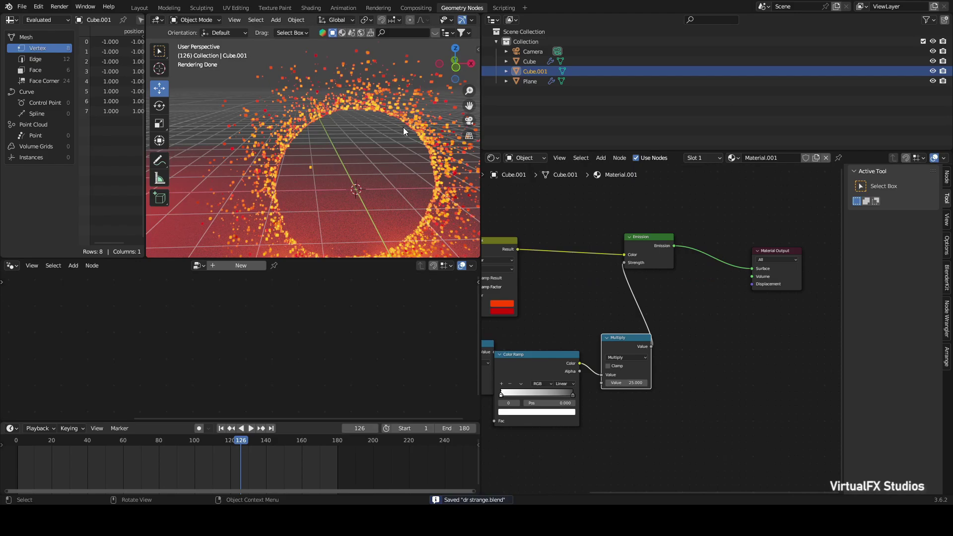
mouse_move(403, 127)
middle_mouse_down("ctrl")
mouse_move(429, 253)
mouse_move(289, 109)
mouse_move(440, 138)
mouse_move(464, 121)
middle_mouse_up("ctrl")
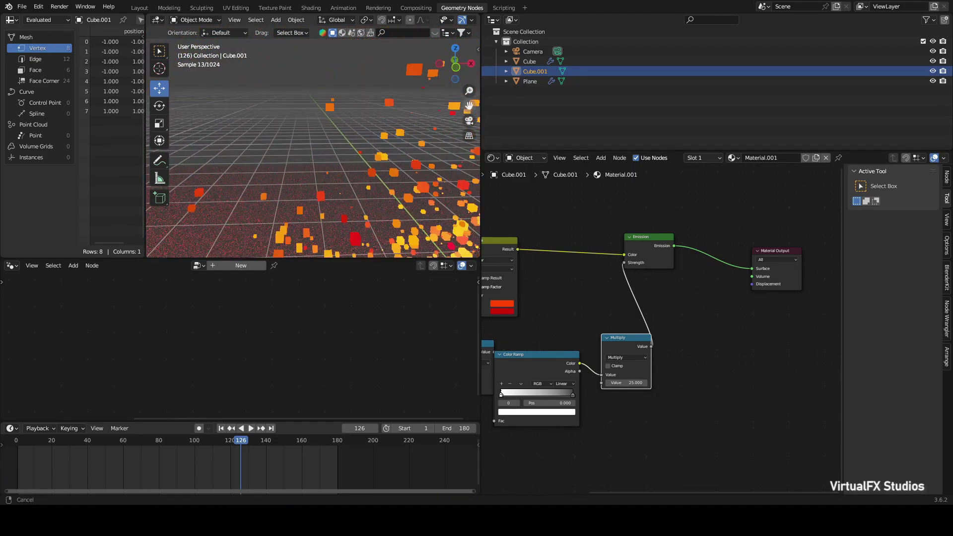
scroll(362, 172, "down", 5)
key("ctrl+s")
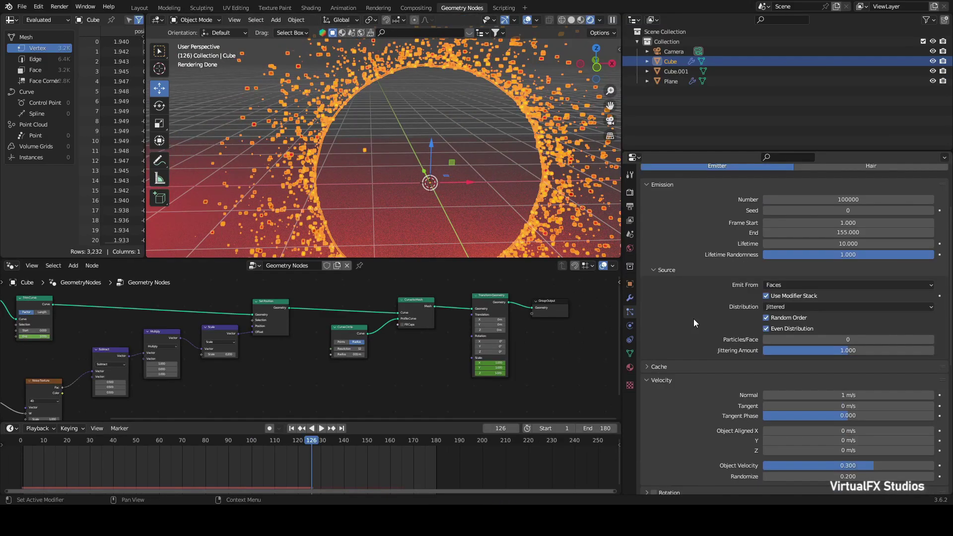
Turn off Show Emitter for both render and viewport display while previewing the particle animation
scroll(693, 320, "down", 3)
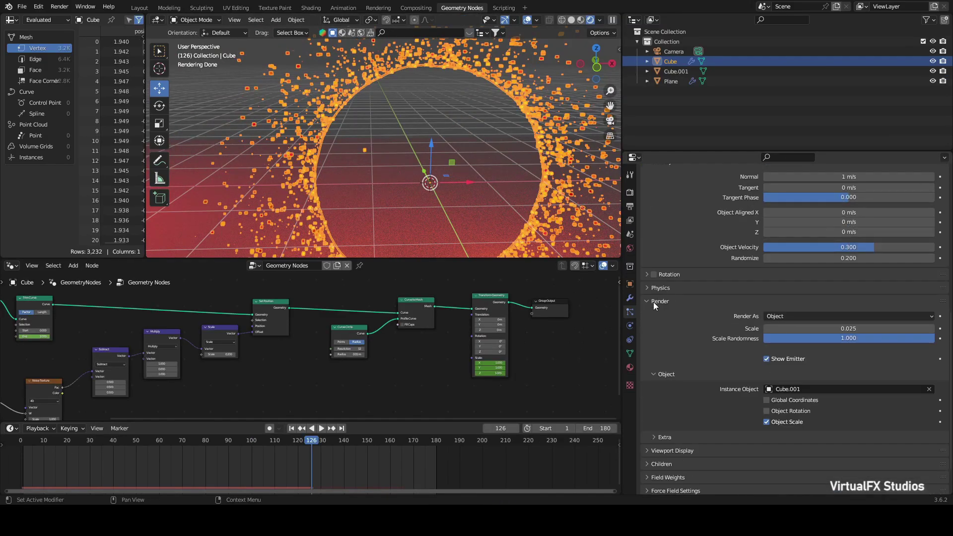
left_click(766, 358)
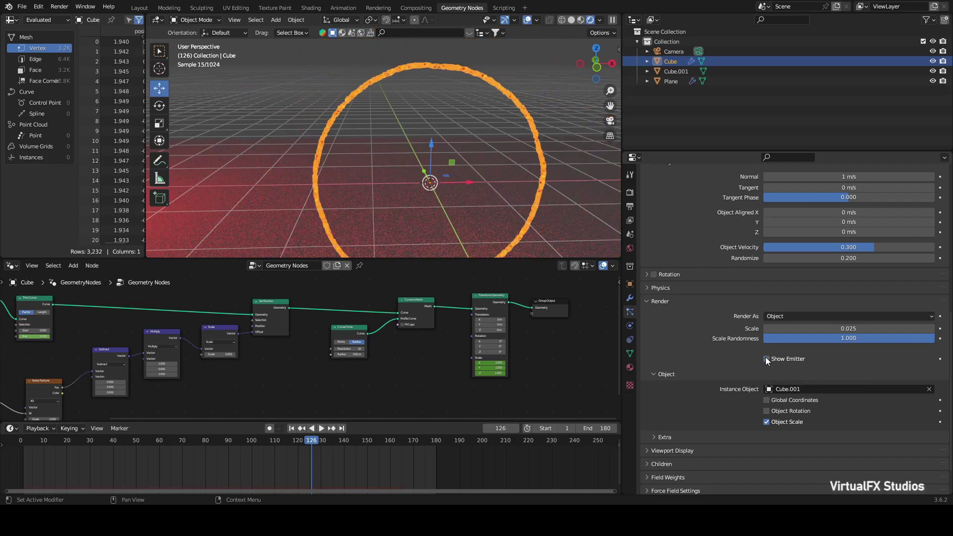
left_click(292, 428)
left_click(321, 429)
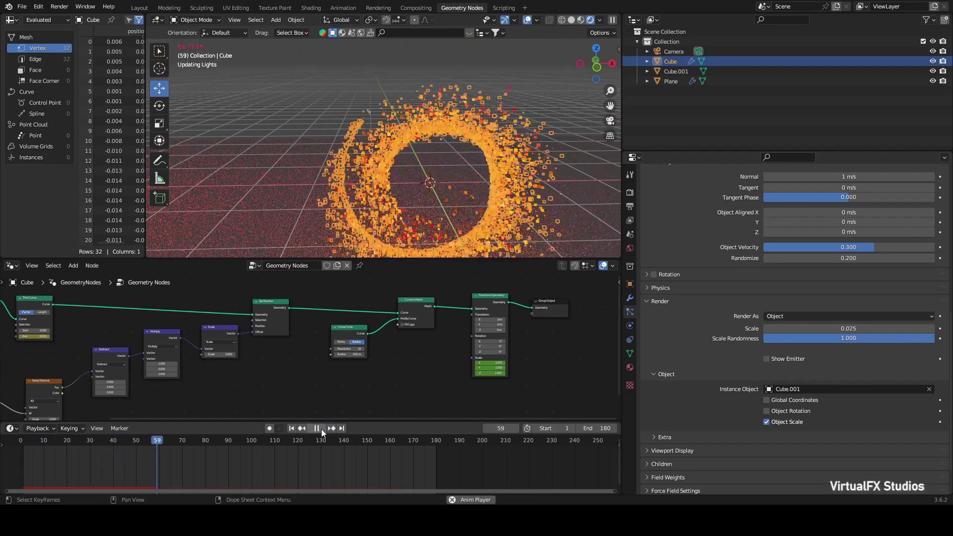
scroll(726, 350, "down", 2)
left_click(650, 406)
scroll(650, 406, "down", 4)
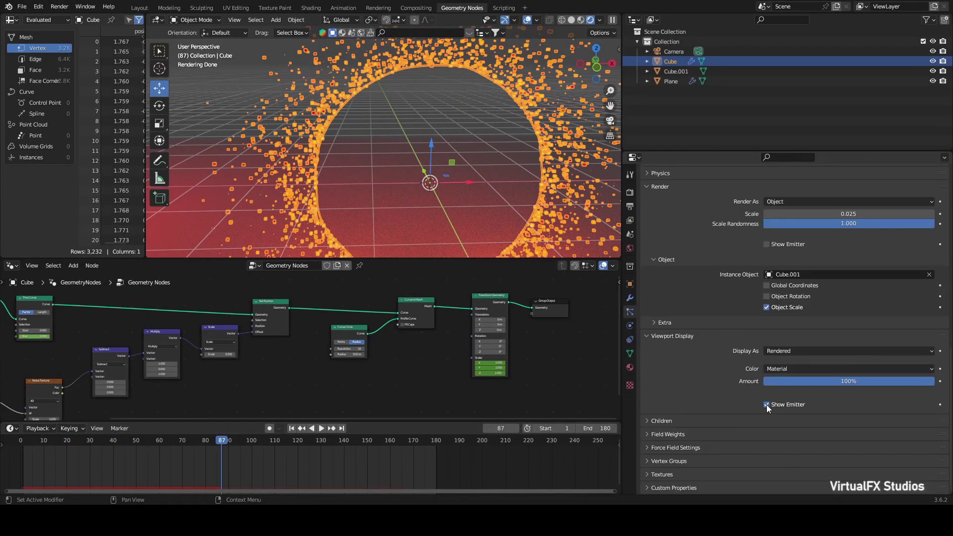
left_click(766, 404)
key("Escape")
Bake the particle simulation to the cache and return to frame 1
scroll(651, 346, "up", 10)
scroll(702, 363, "down", 3)
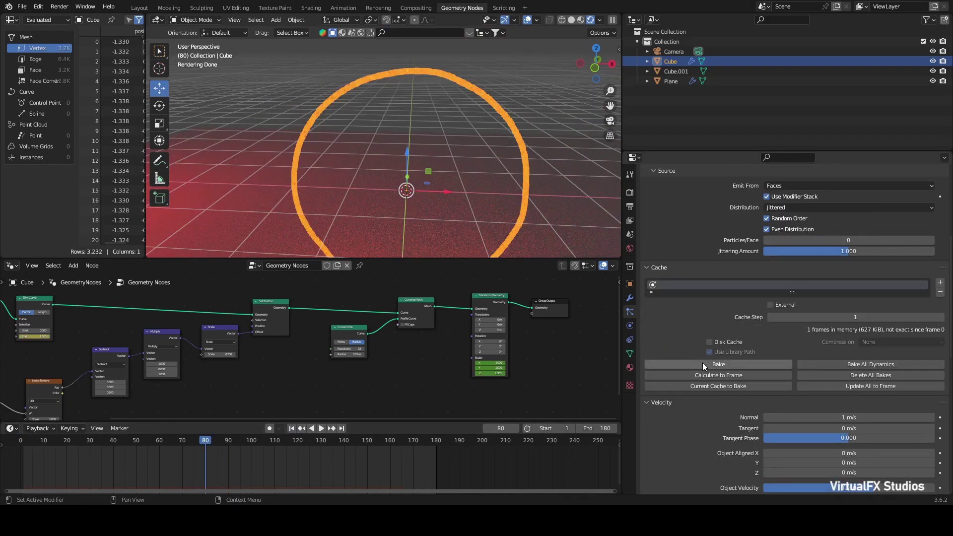
left_click(726, 363)
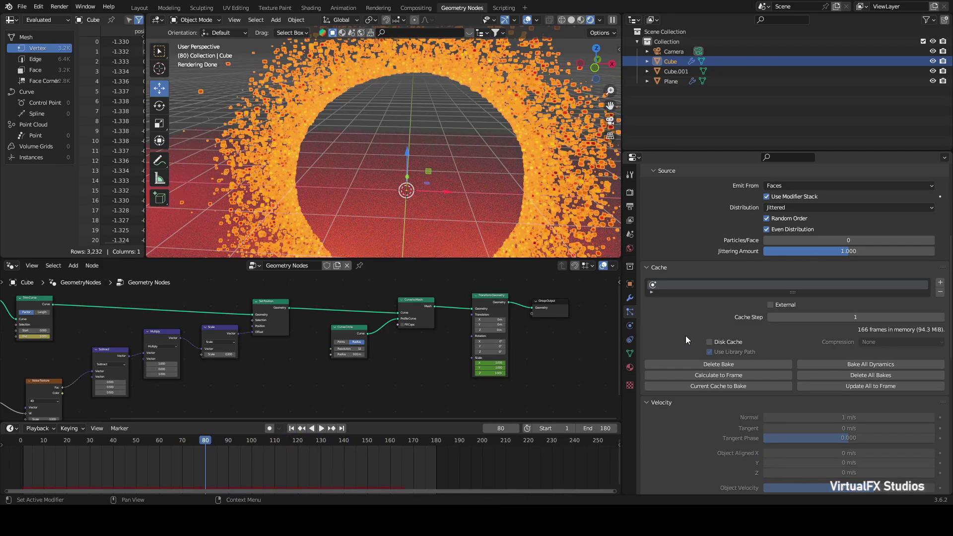
key("Home")
left_click(291, 428)
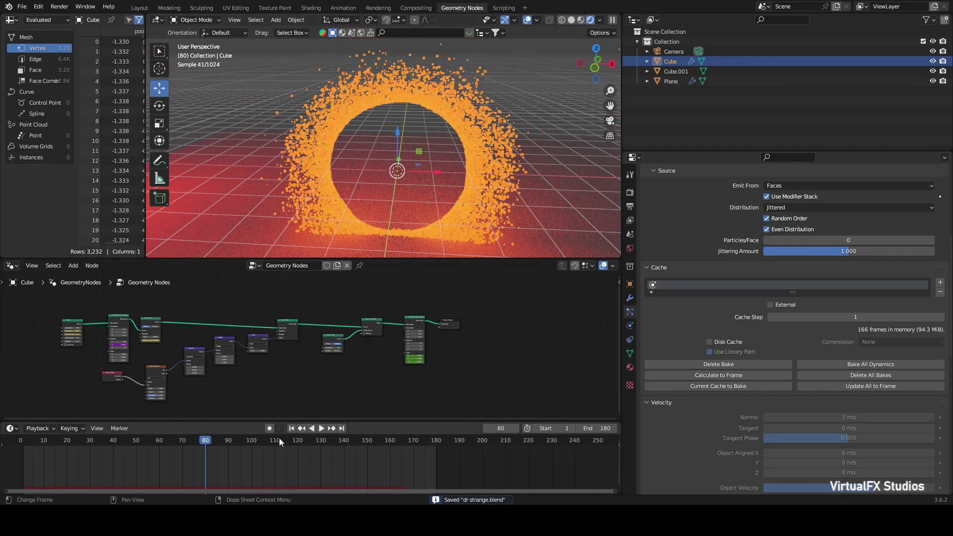
Play the baked animation and enable Motion Blur in the Cycles render settings
left_click(321, 429)
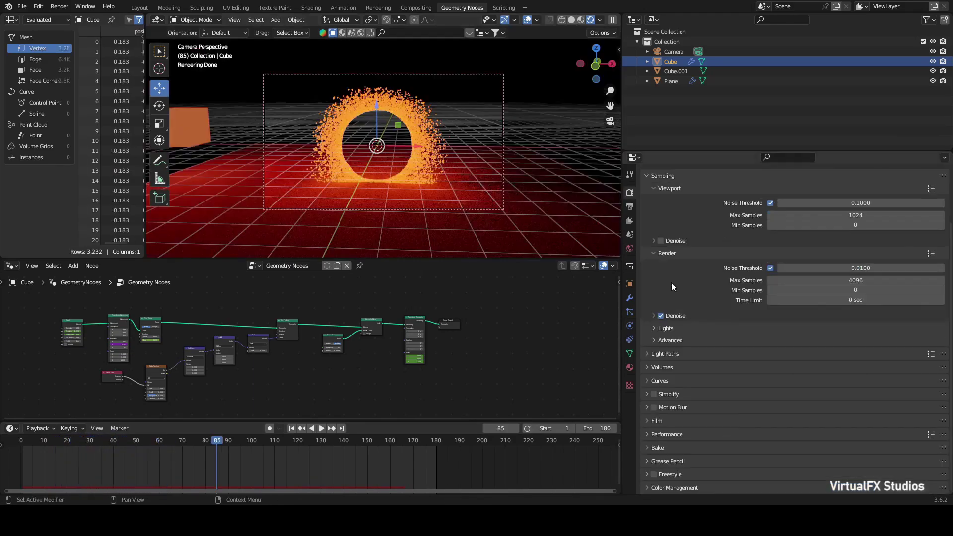
left_click(654, 407)
scroll(731, 387, "down", 3)
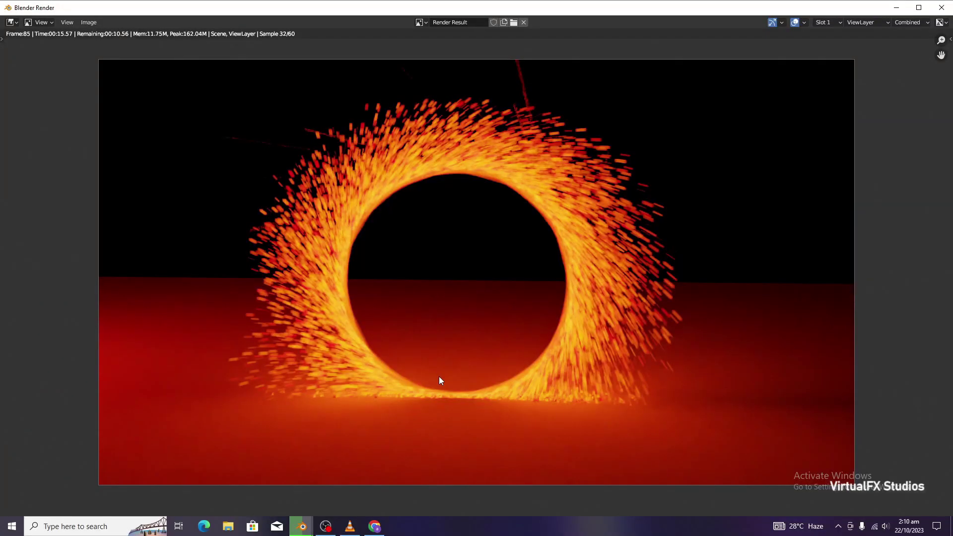
scroll(439, 381, "up", 1)
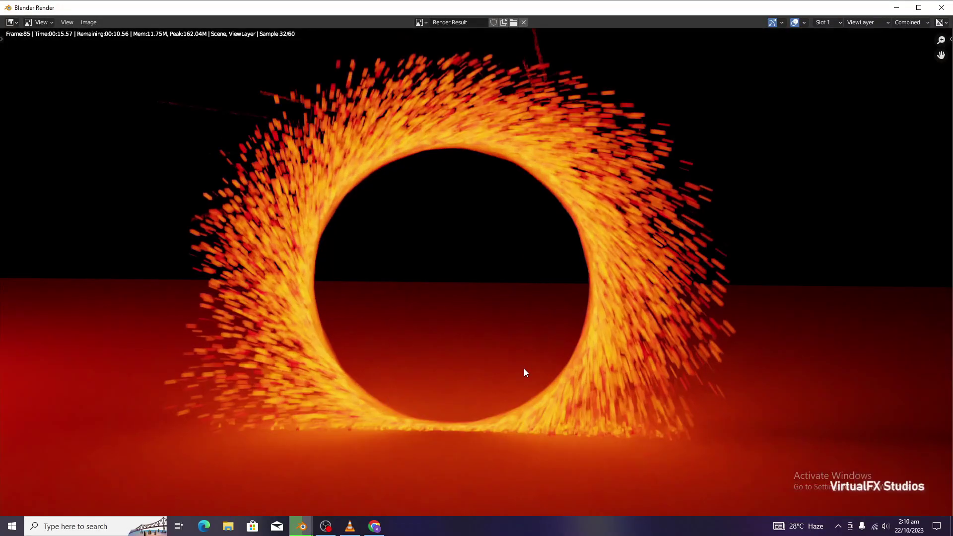
scroll(370, 327, "down", 2)
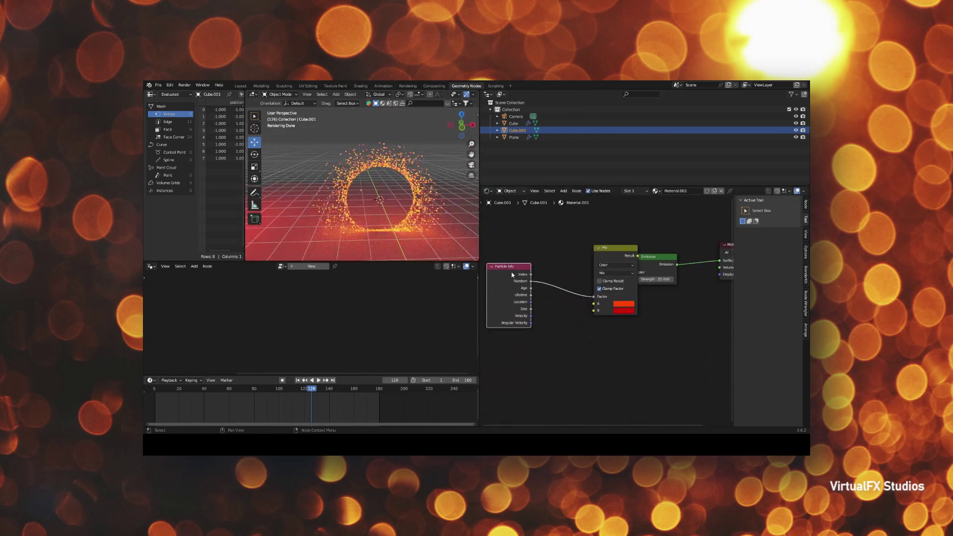
Switch the Math node to Divide, with particle Age divided by Lifetime
left_click(581, 345)
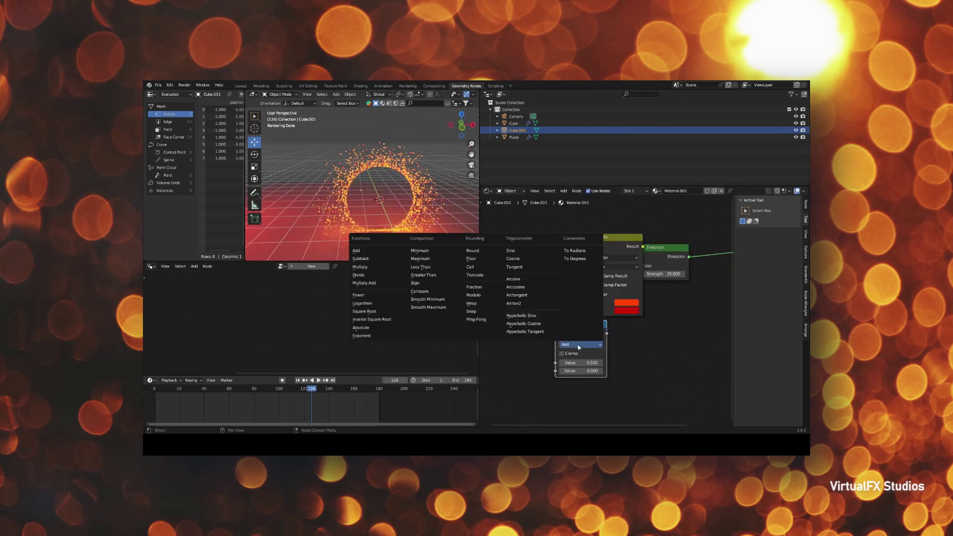
left_click(367, 272)
left_click_drag(519, 284, 555, 371)
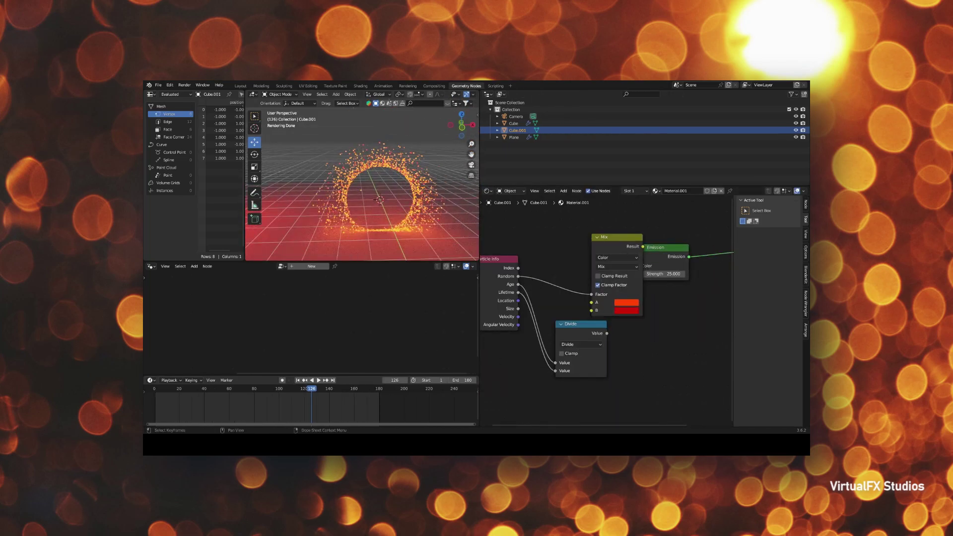
scroll(362, 189, "up", 3)
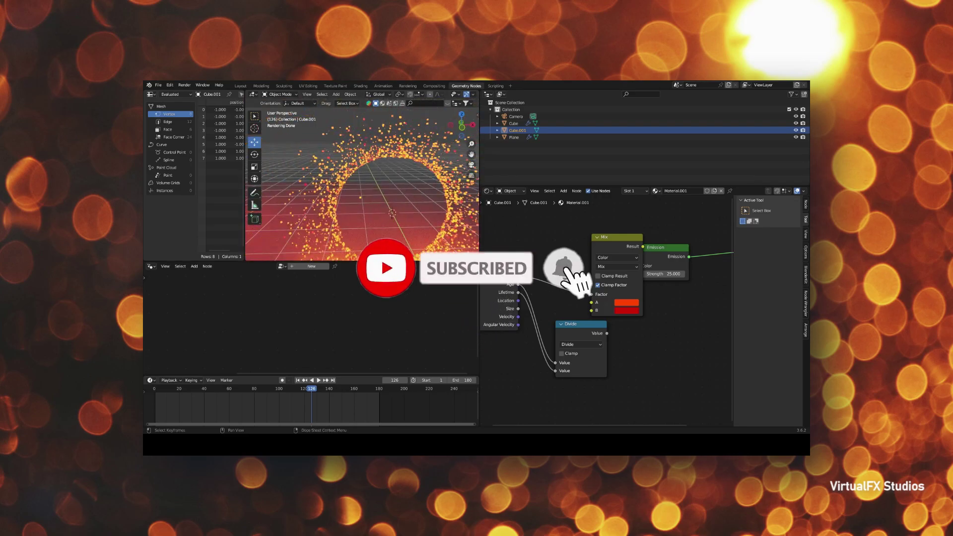
middle_click_drag(694, 407, 620, 398)
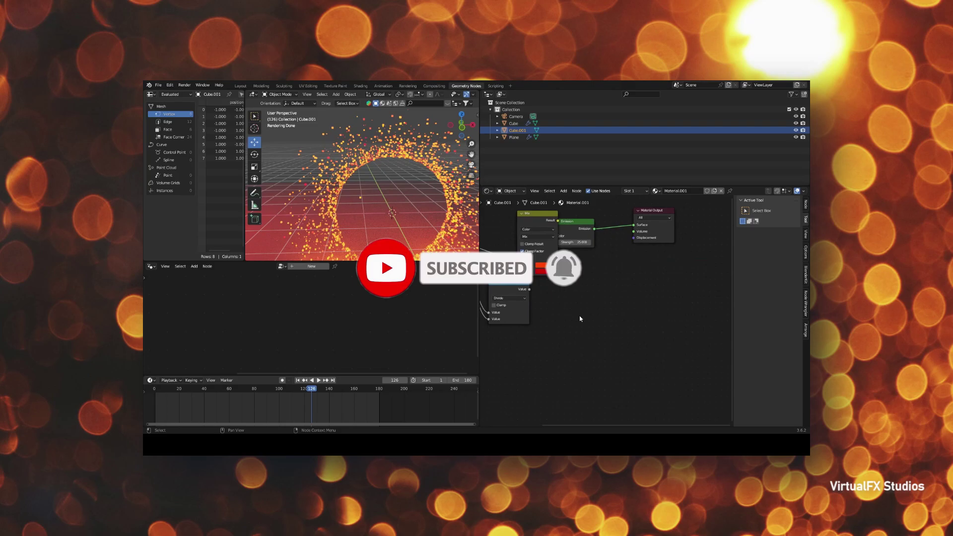
Add a Color Ramp node, then scrub the timeline to frame 121 to inspect the ring
key("shift+a")
type("color ramp")
key("Return")
left_click(619, 398)
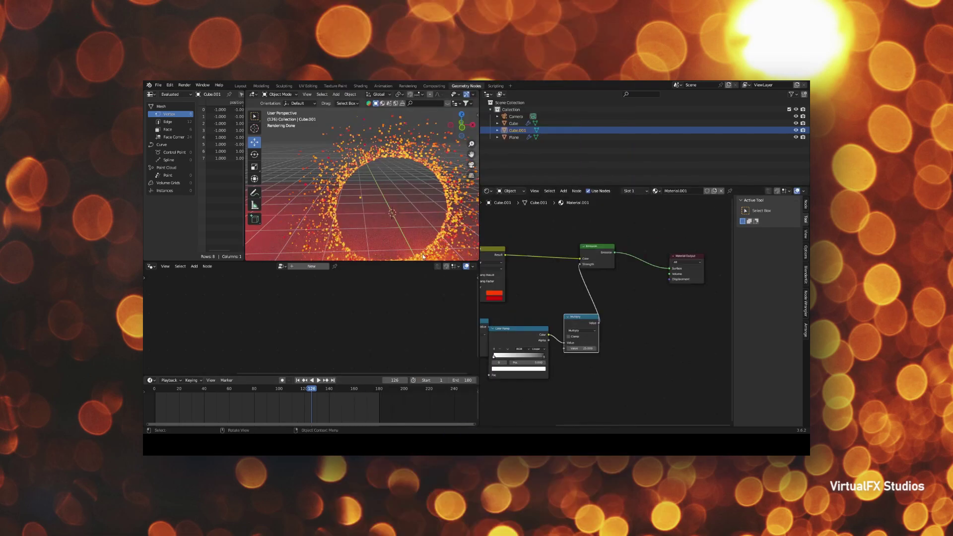
middle_click_drag(458, 174, 438, 200)
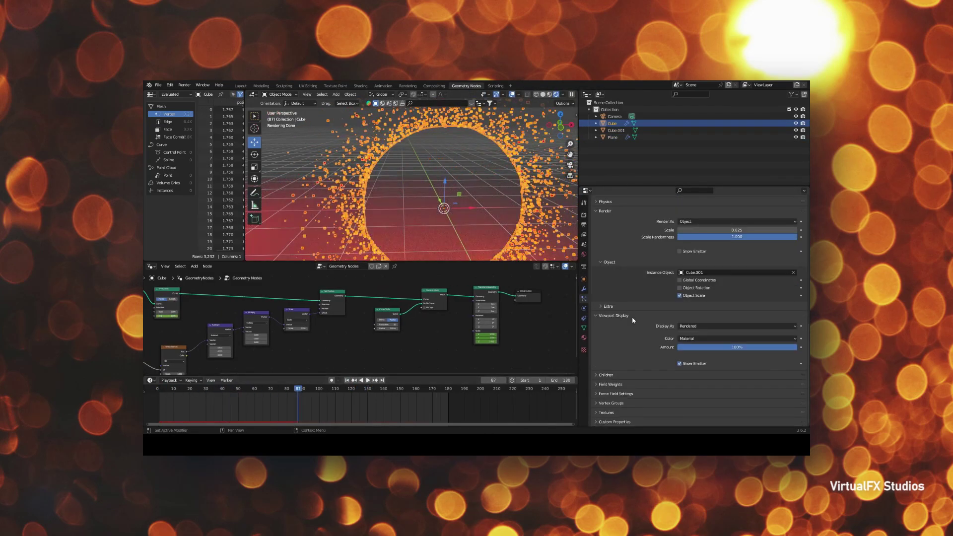
left_click(159, 389)
left_click_drag(160, 390, 369, 390)
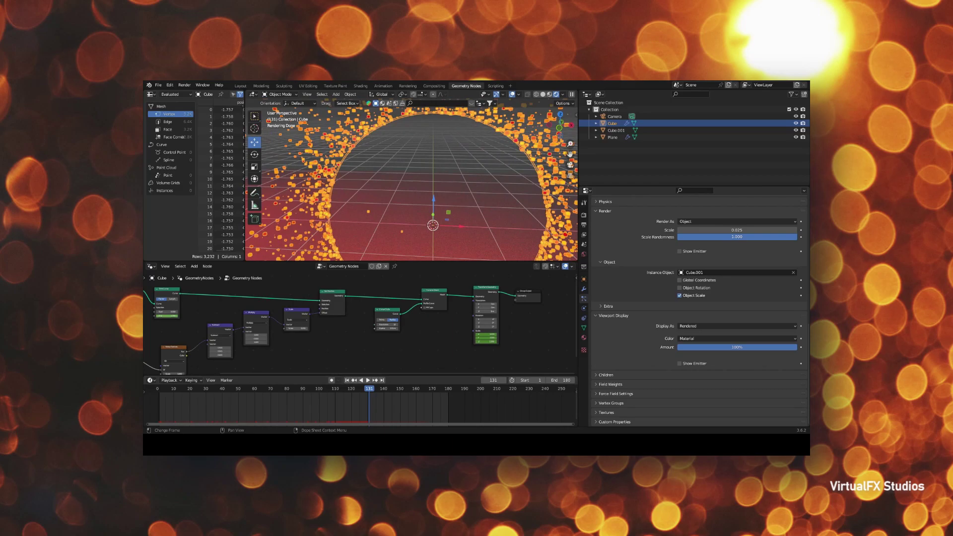
left_click_drag(369, 390, 353, 390)
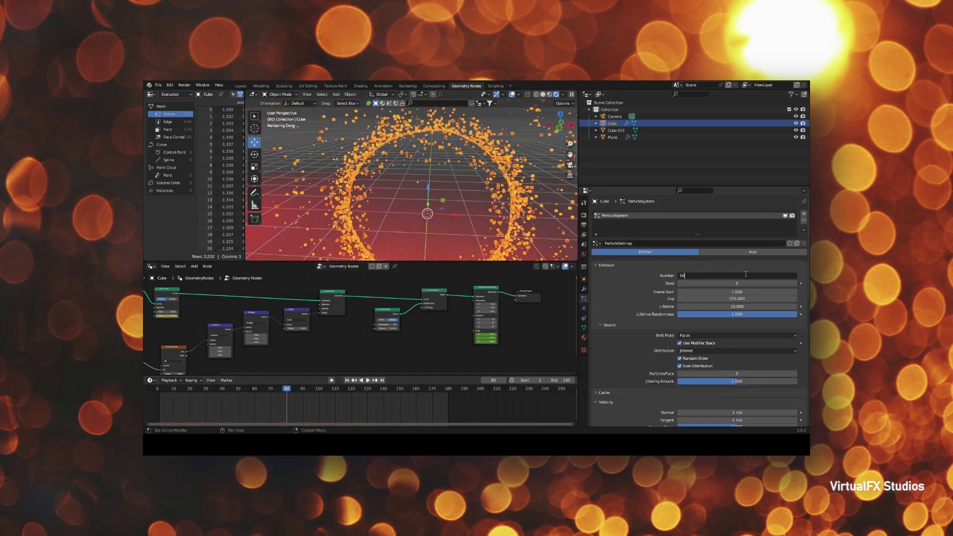
Re-bake the particle cache and play the newly baked animation
left_click(604, 392)
scroll(646, 323, "down", 5)
left_click(648, 335)
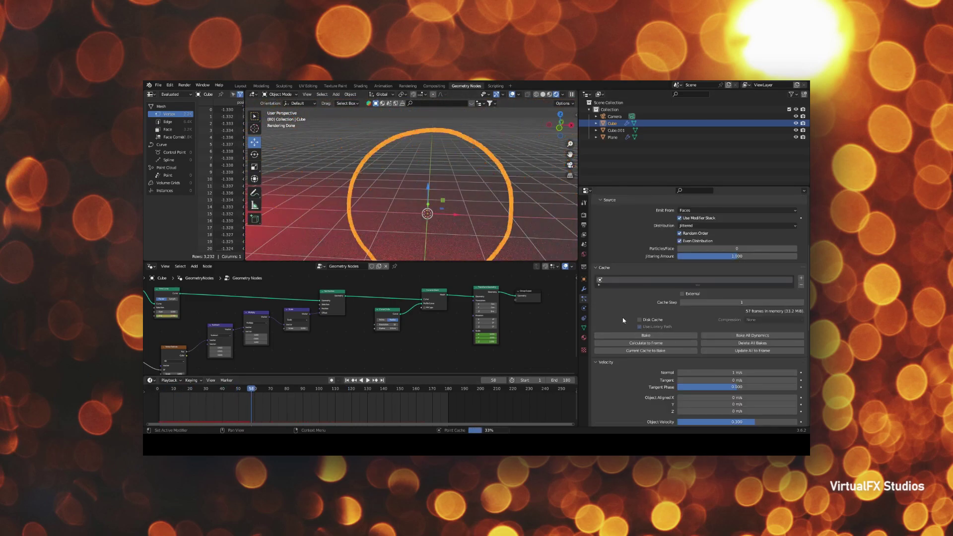
scroll(347, 323, "down", 2)
left_click(368, 380)
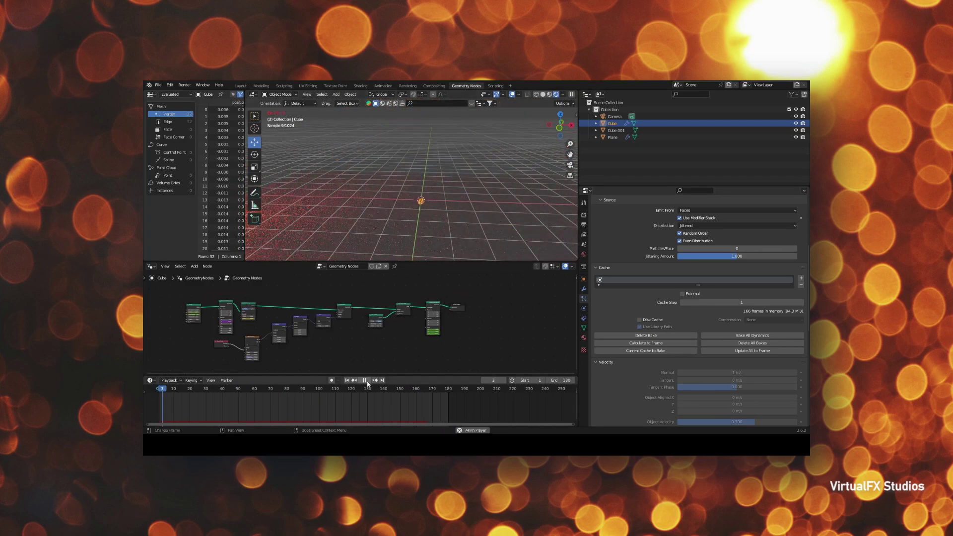